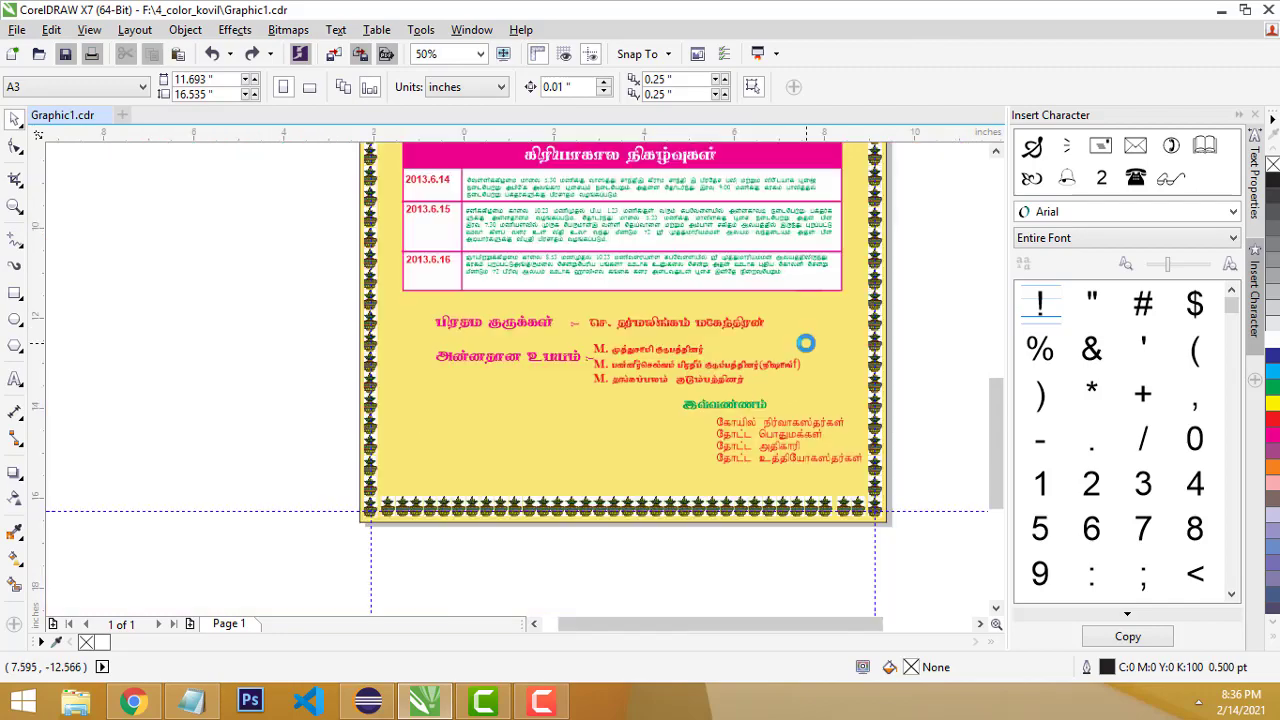
Examine the A3 poster's overall layout, from the deity picture header down to the schedule and the footer text.
{"action": "left_click_drag", "start_coordinate": [997, 471], "coordinate": [988, 367]}
{"action": "scroll", "coordinate": [703, 193], "scroll_direction": "up", "scroll_amount": 1}
{"action": "scroll", "coordinate": [703, 193], "scroll_direction": "down", "scroll_amount": 1}
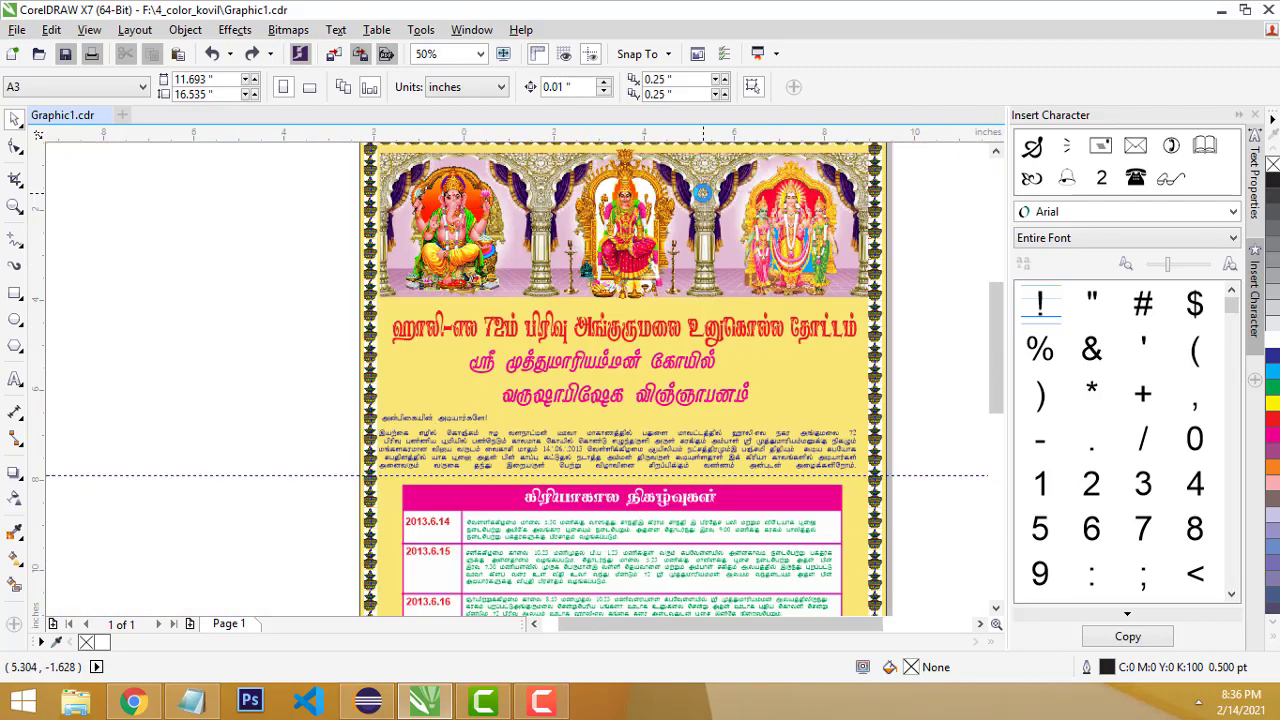
{"action": "scroll", "coordinate": [734, 196], "scroll_direction": "up", "scroll_amount": 1}
{"action": "mouse_move", "coordinate": [990, 360]}
{"action": "left_mouse_down"}
{"action": "mouse_move", "coordinate": [988, 333]}
{"action": "mouse_move", "coordinate": [988, 358]}
{"action": "left_mouse_up"}
{"action": "scroll", "coordinate": [930, 340], "scroll_direction": "down", "scroll_amount": 1}
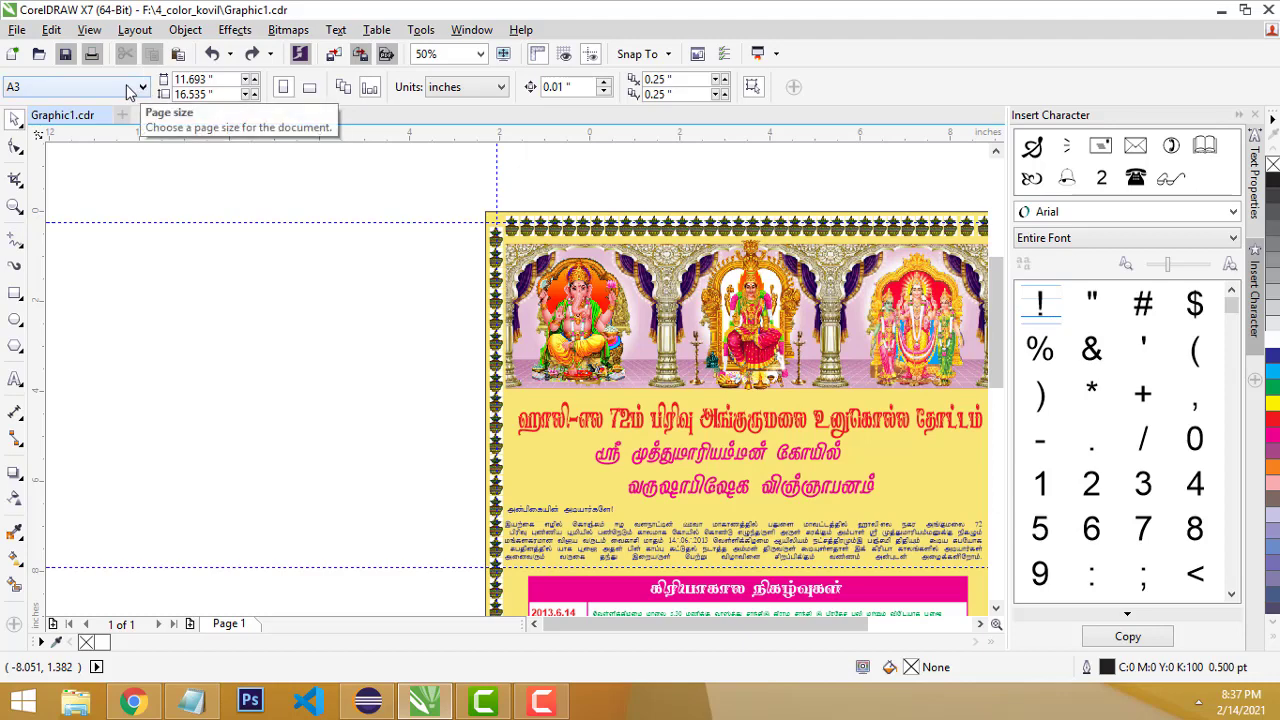
{"action": "left_click_drag", "start_coordinate": [632, 624], "coordinate": [650, 630]}
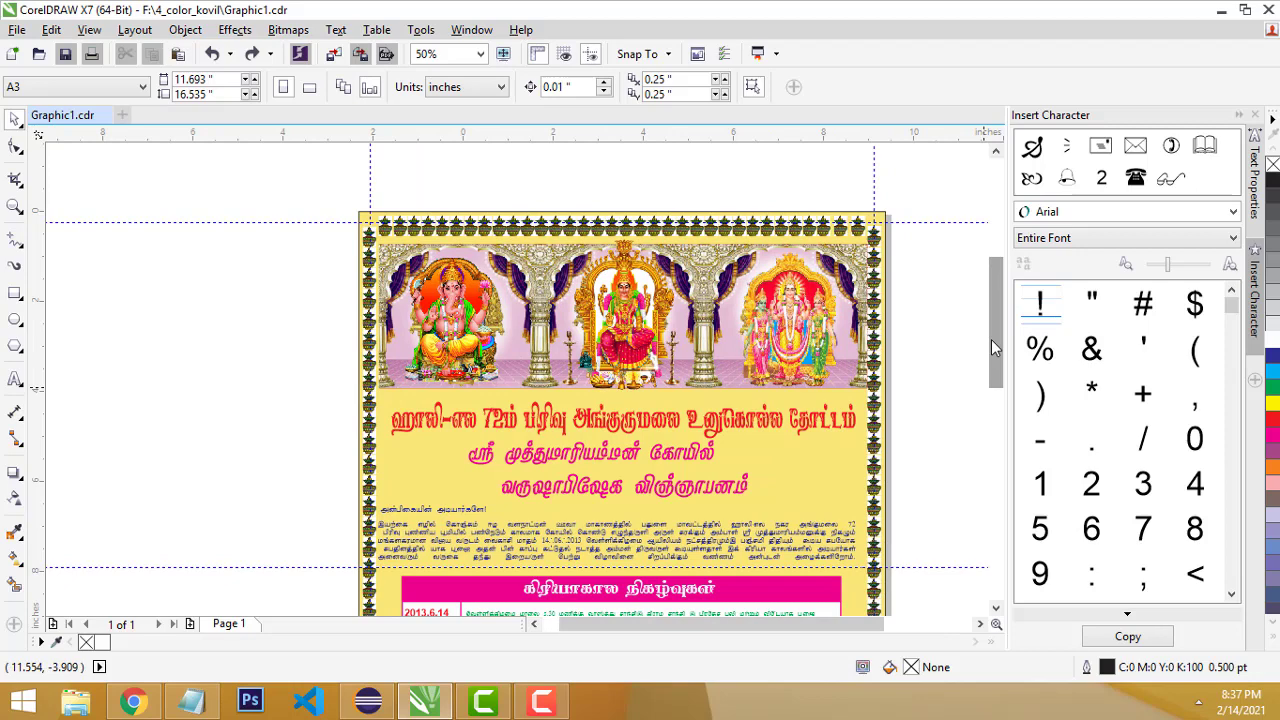
Place the ruler origin at the page's top-left corner and check the first border pots against the rulers.
{"action": "scroll", "coordinate": [393, 250], "scroll_direction": "up", "scroll_amount": 2}
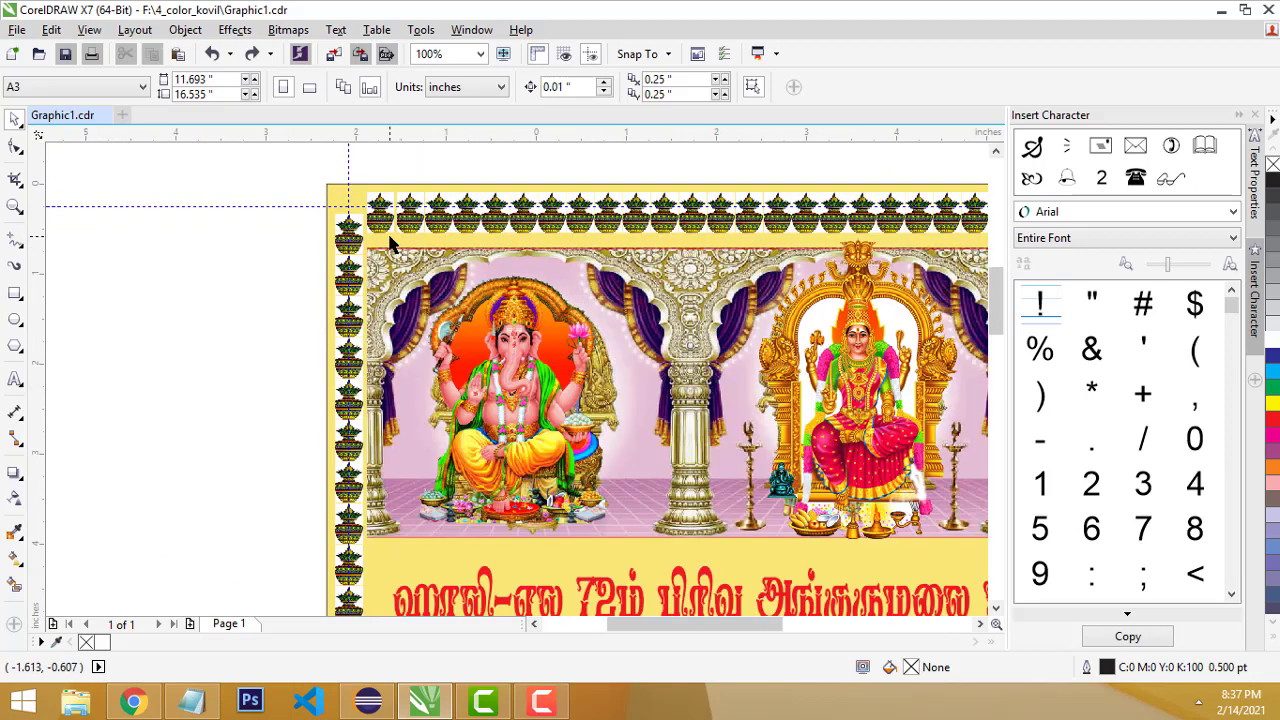
{"action": "left_click_drag", "start_coordinate": [37, 135], "coordinate": [331, 128]}
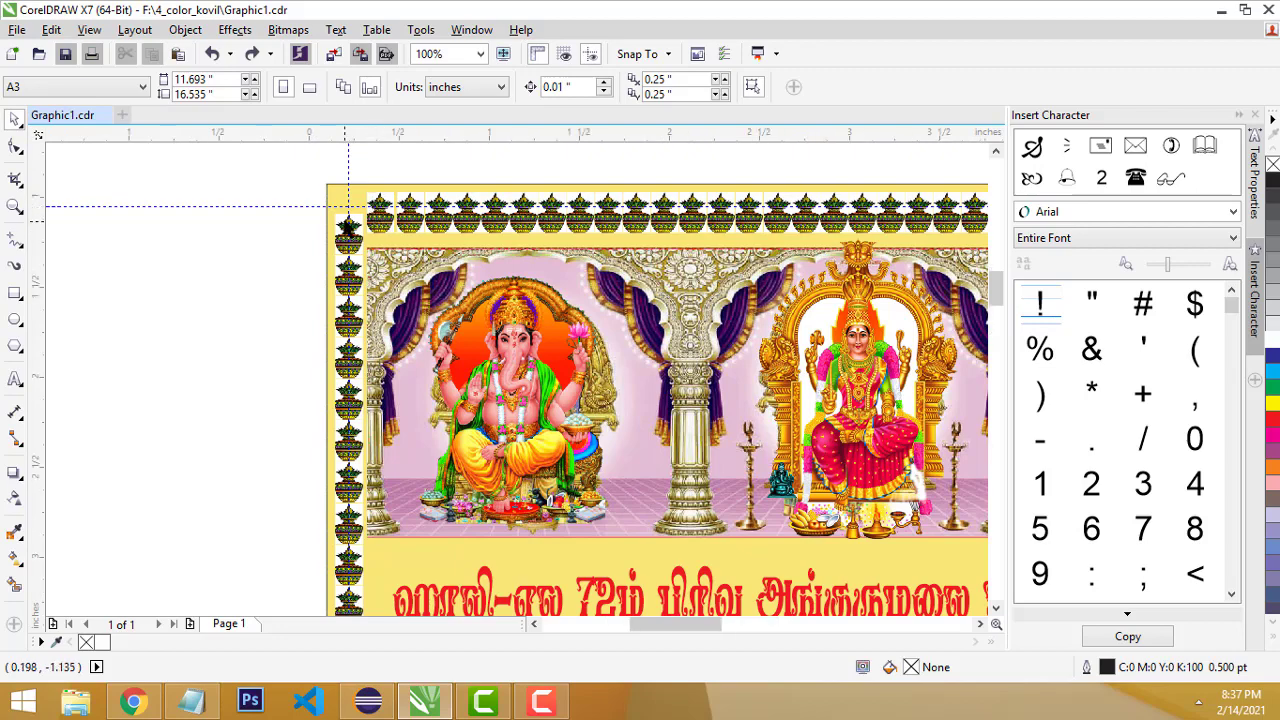
{"action": "scroll", "coordinate": [348, 224], "scroll_direction": "up", "scroll_amount": 2}
{"action": "scroll", "coordinate": [348, 222], "scroll_direction": "down", "scroll_amount": 3}
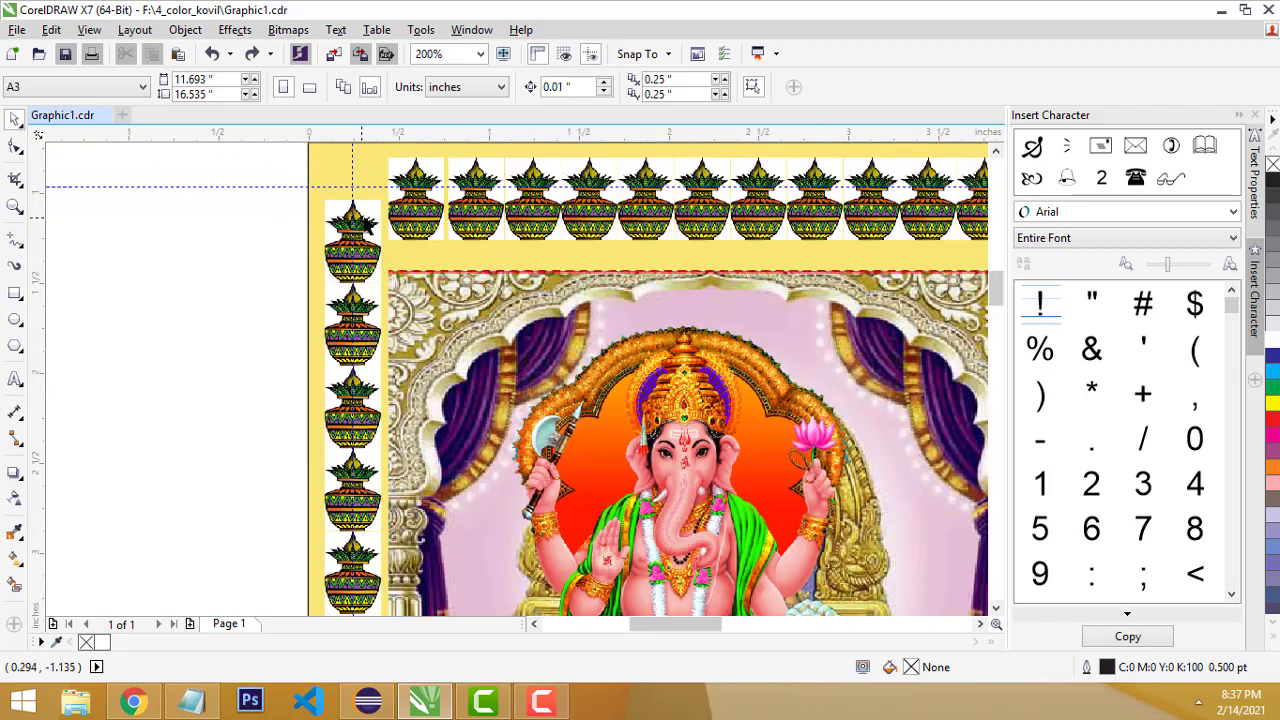
{"action": "scroll", "coordinate": [860, 243], "scroll_direction": "up", "scroll_amount": 1}
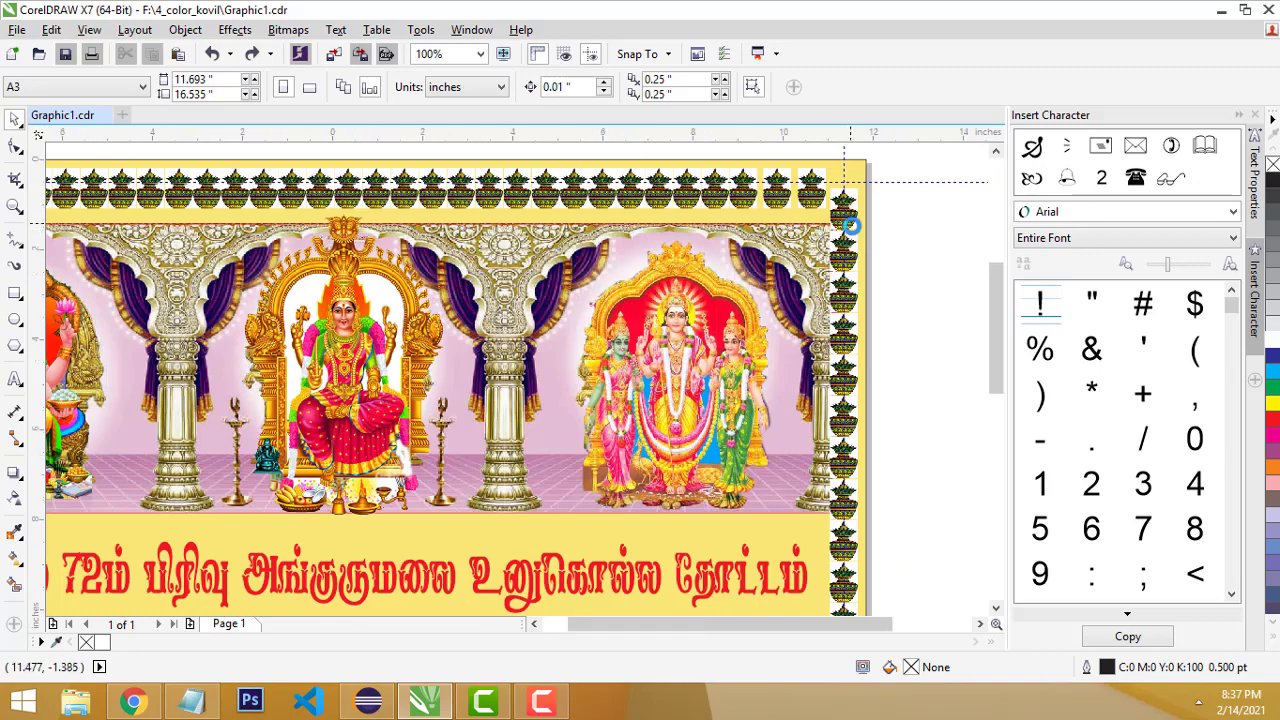
Compare the pot border with the guidelines at the poster's upper corners and check the guidelines around the whole page.
{"action": "scroll", "coordinate": [855, 243], "scroll_direction": "down", "scroll_amount": 1}
{"action": "scroll", "coordinate": [405, 205], "scroll_direction": "up", "scroll_amount": 1}
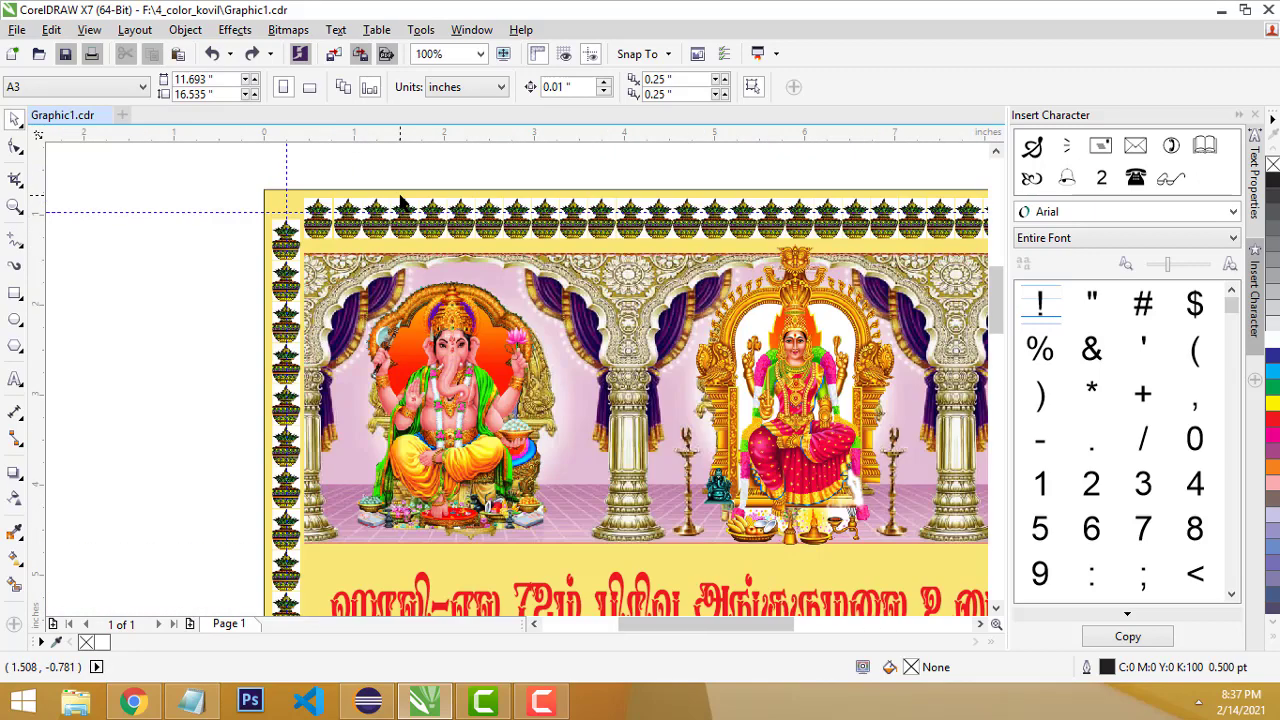
{"action": "scroll", "coordinate": [300, 230], "scroll_direction": "up", "scroll_amount": 2}
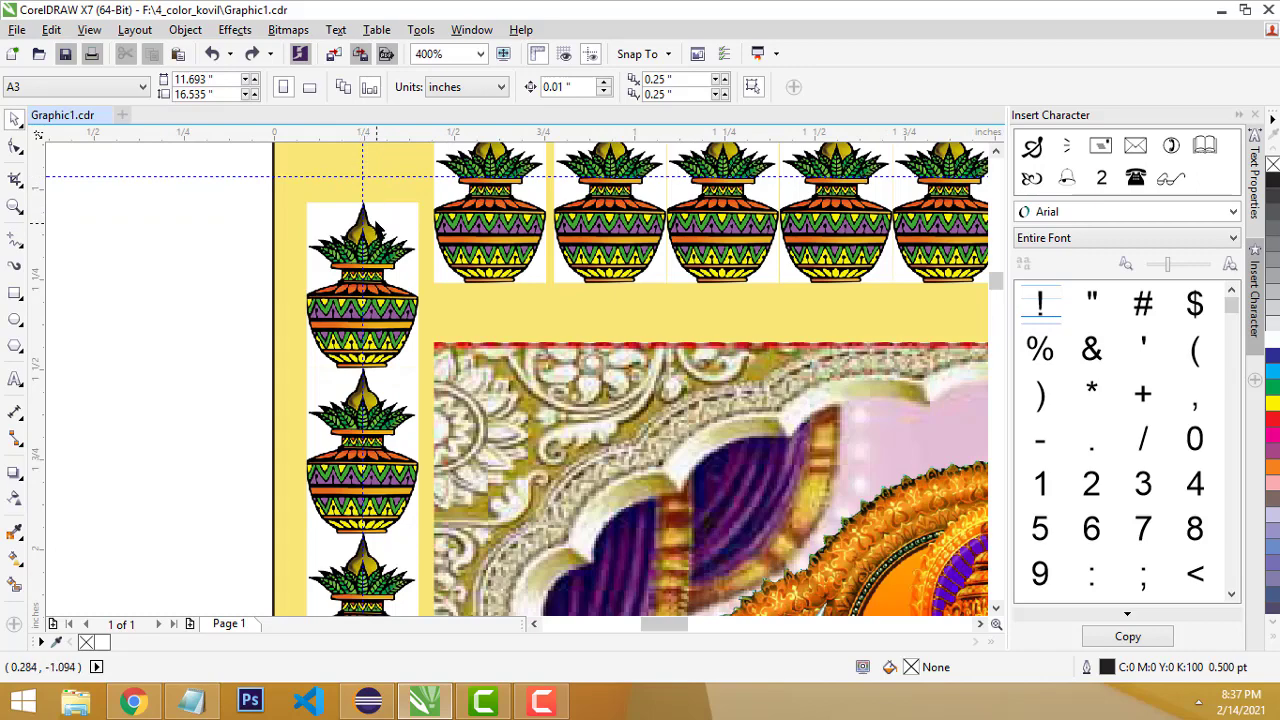
{"action": "scroll", "coordinate": [378, 230], "scroll_direction": "down", "scroll_amount": 1}
{"action": "scroll", "coordinate": [372, 157], "scroll_direction": "up", "scroll_amount": 1}
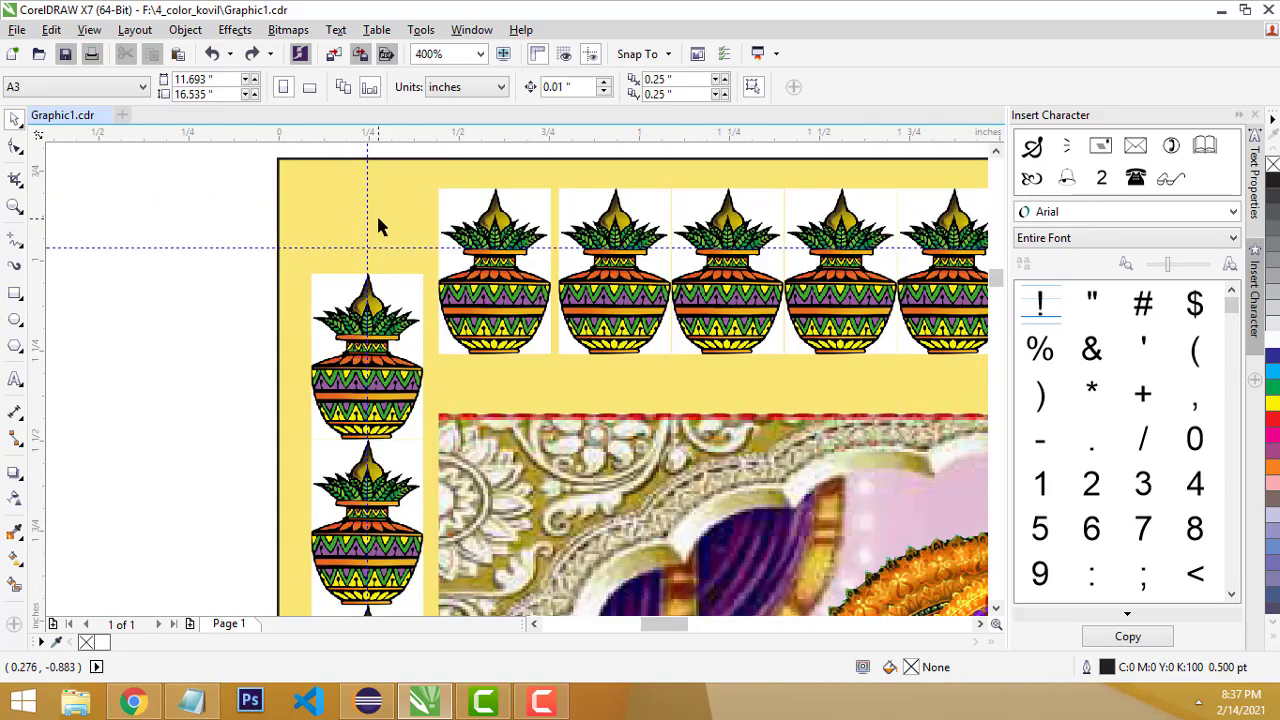
{"action": "scroll", "coordinate": [378, 226], "scroll_direction": "down", "scroll_amount": 5}
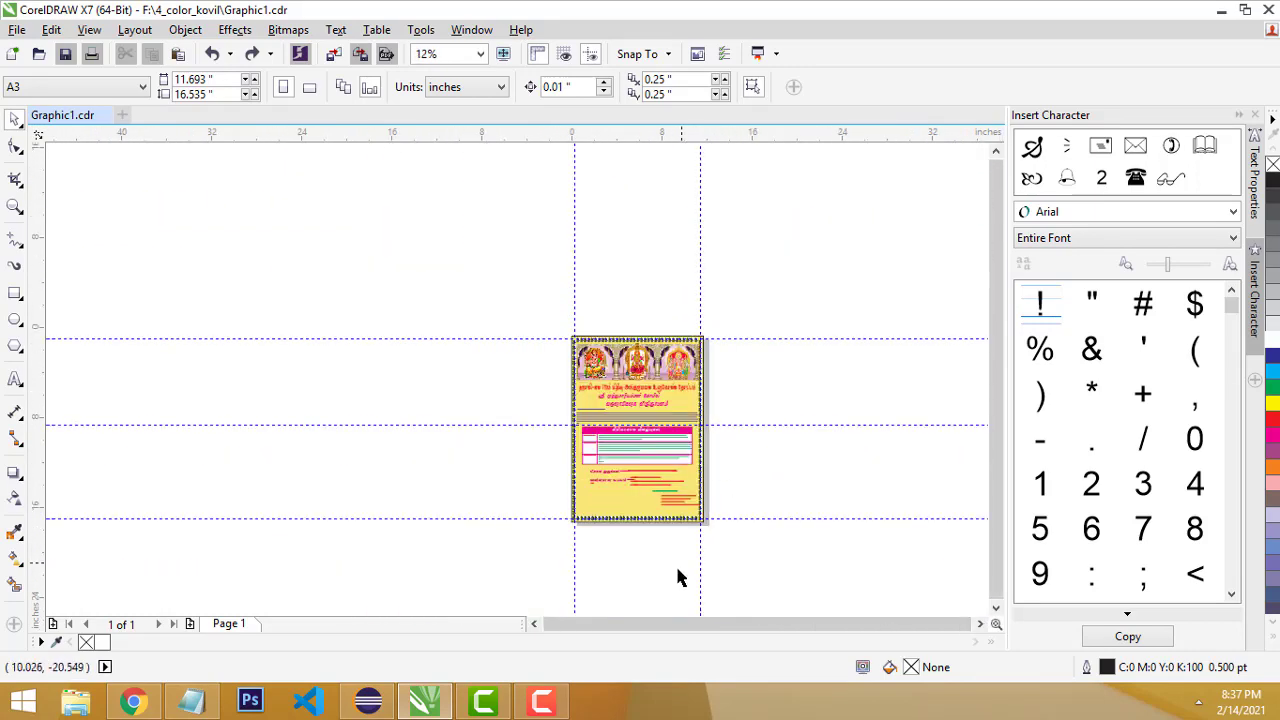
{"action": "scroll", "coordinate": [688, 305], "scroll_direction": "up", "scroll_amount": 2}
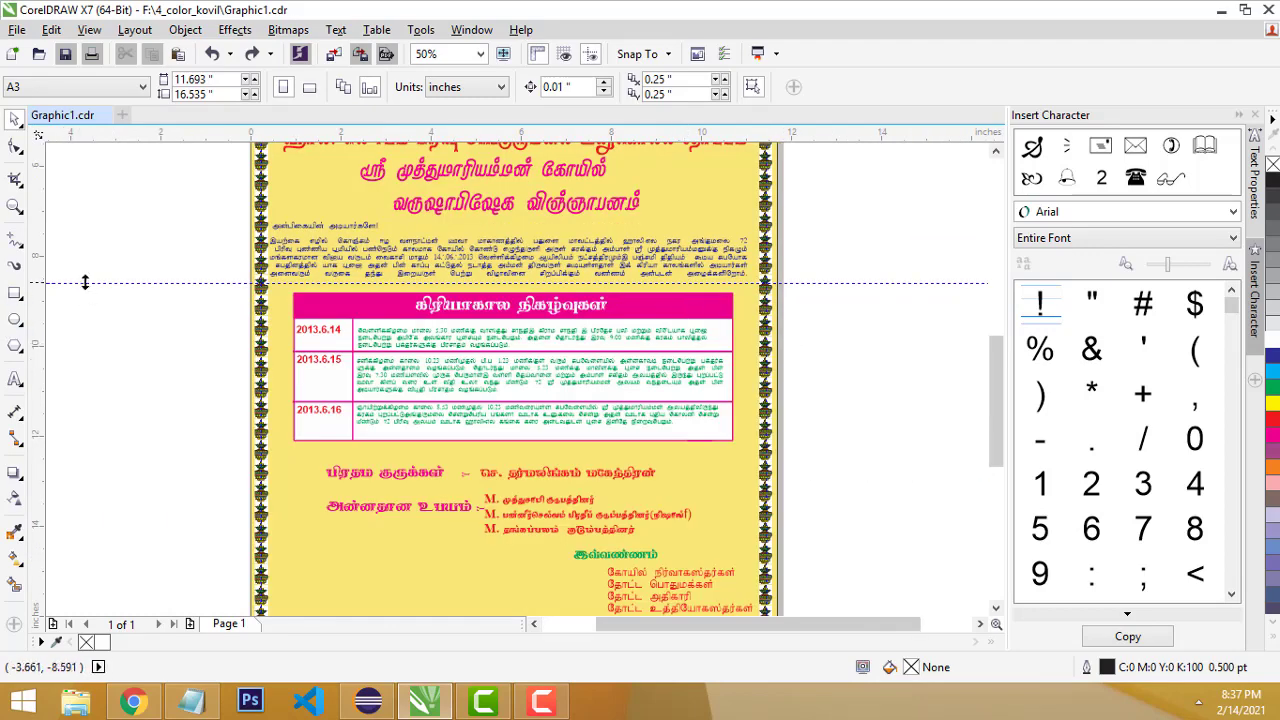
Create a page-sized rectangle and narrow it symmetrically about its centre to about 11.2 inches wide.
{"action": "double_click", "coordinate": [12, 298]}
{"action": "scroll", "coordinate": [206, 254], "scroll_direction": "up", "scroll_amount": 1}
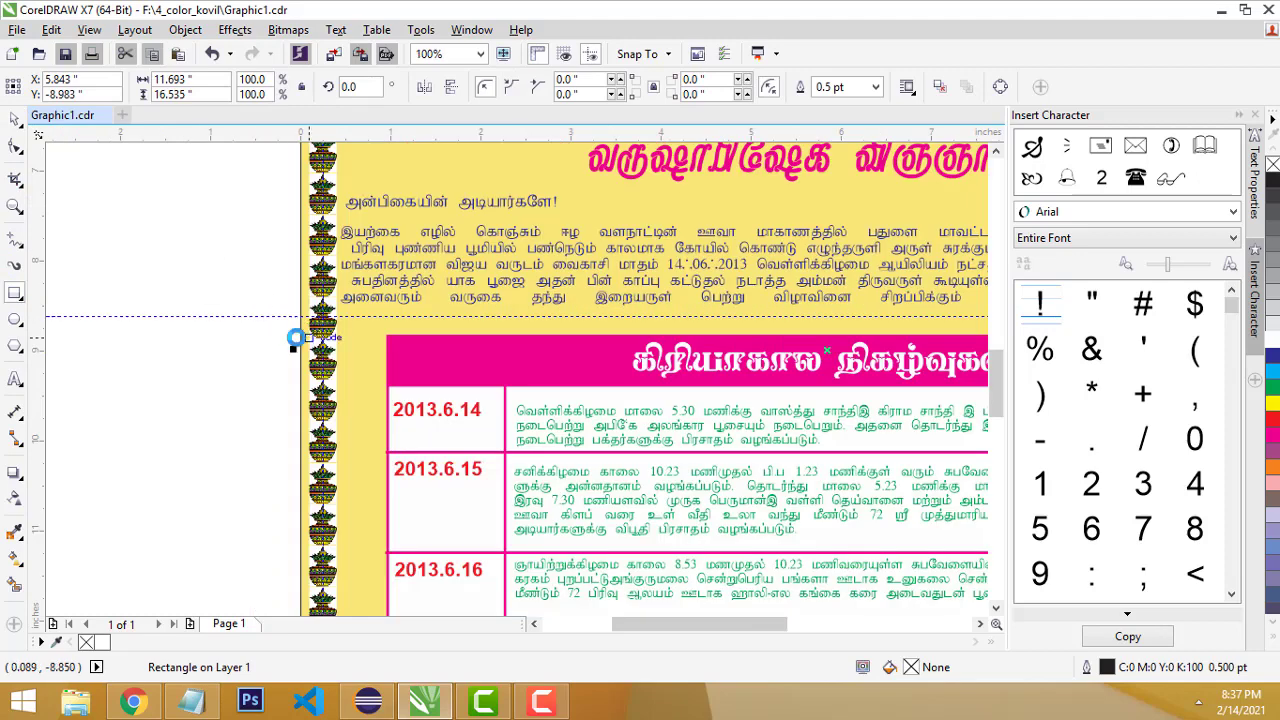
{"action": "scroll", "coordinate": [296, 338], "scroll_direction": "up", "scroll_amount": 2}
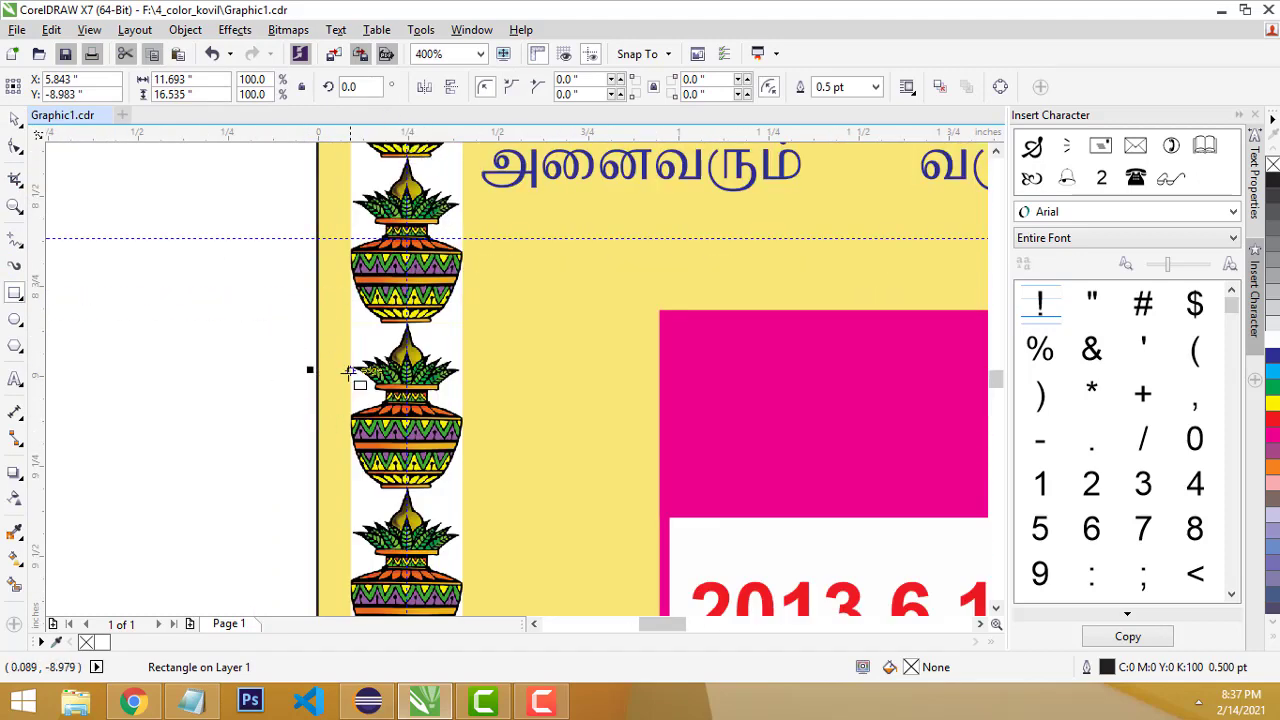
{"action": "left_click_drag", "start_coordinate": [310, 371], "coordinate": [404, 373]}
{"action": "scroll", "coordinate": [430, 178], "scroll_direction": "down", "scroll_amount": 4}
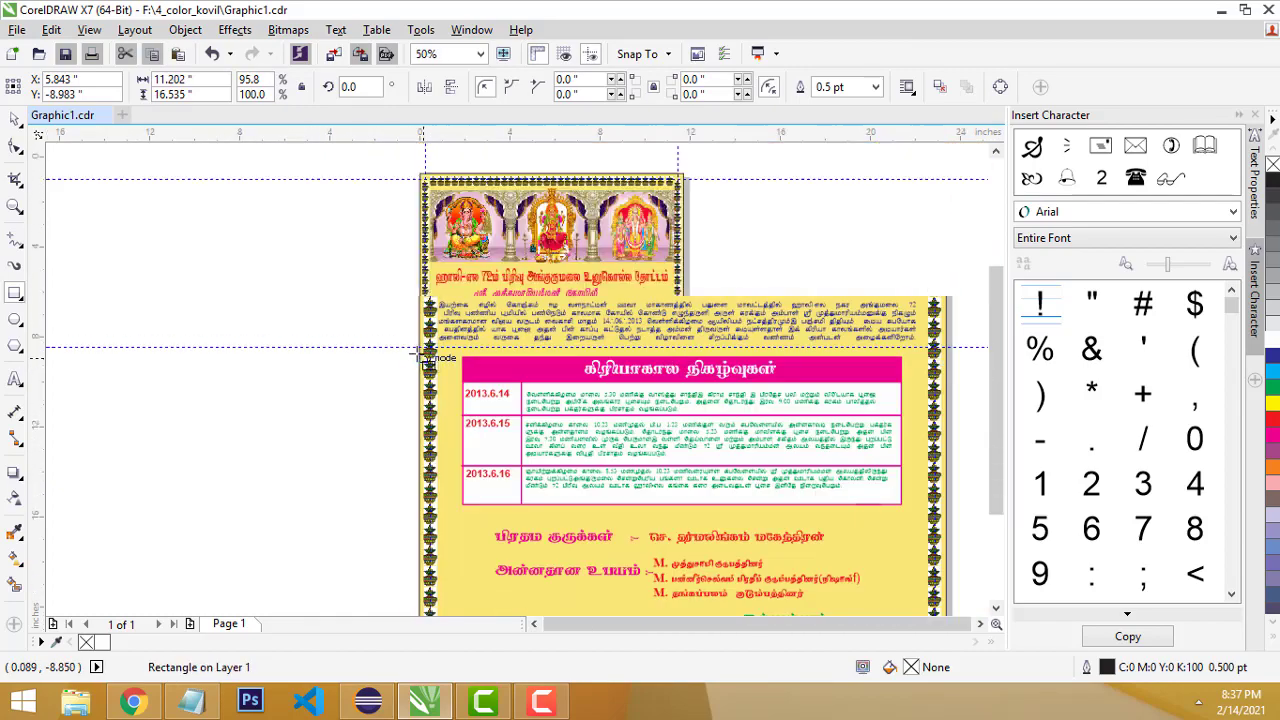
{"action": "scroll", "coordinate": [434, 170], "scroll_direction": "up", "scroll_amount": 1}
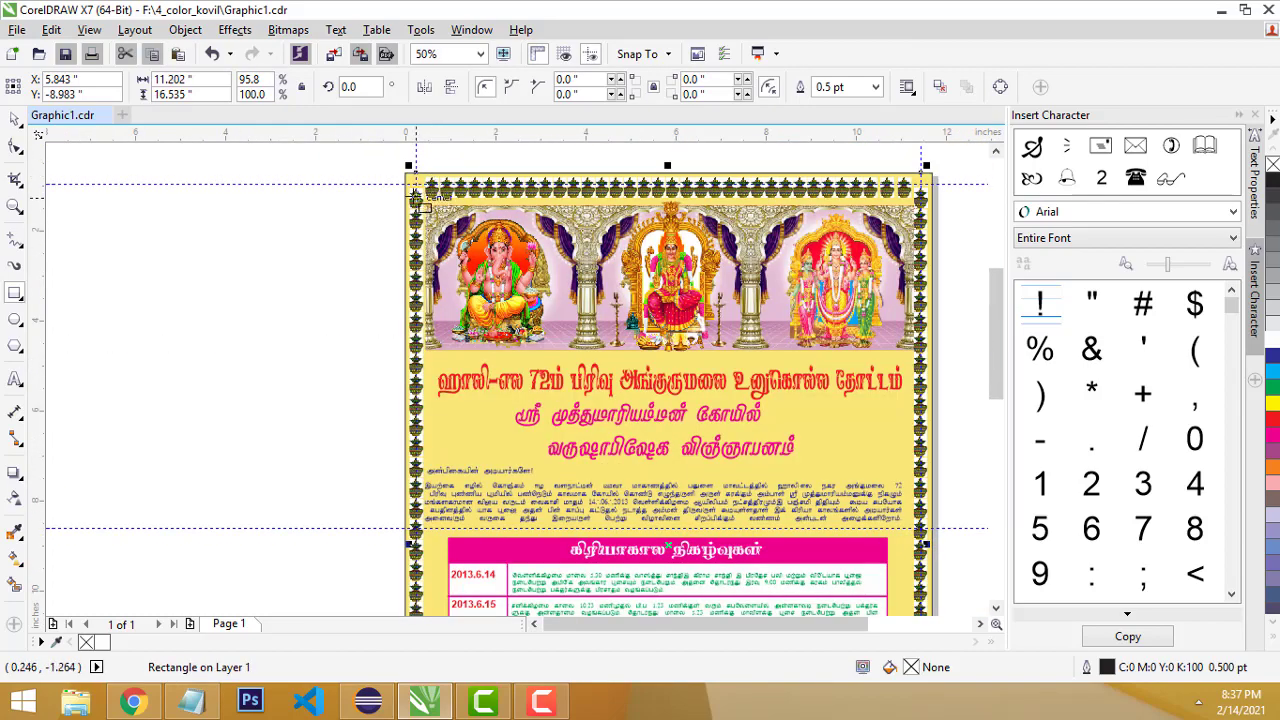
{"action": "scroll", "coordinate": [560, 175], "scroll_direction": "up", "scroll_amount": 1}
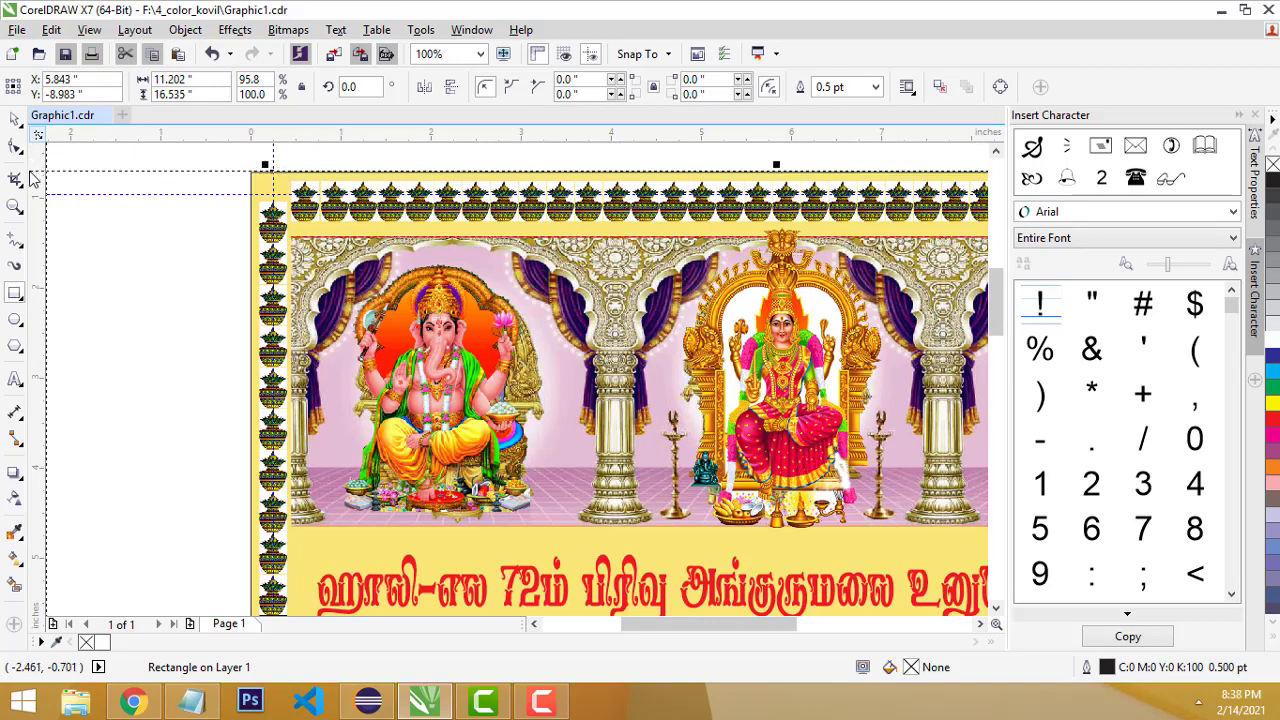
Move the ruler origin to about 2.5 inches left of the page, level with the page's top edge.
{"action": "left_click_drag", "start_coordinate": [30, 172], "coordinate": [44, 173]}
{"action": "scroll", "coordinate": [141, 172], "scroll_direction": "up", "scroll_amount": 3}
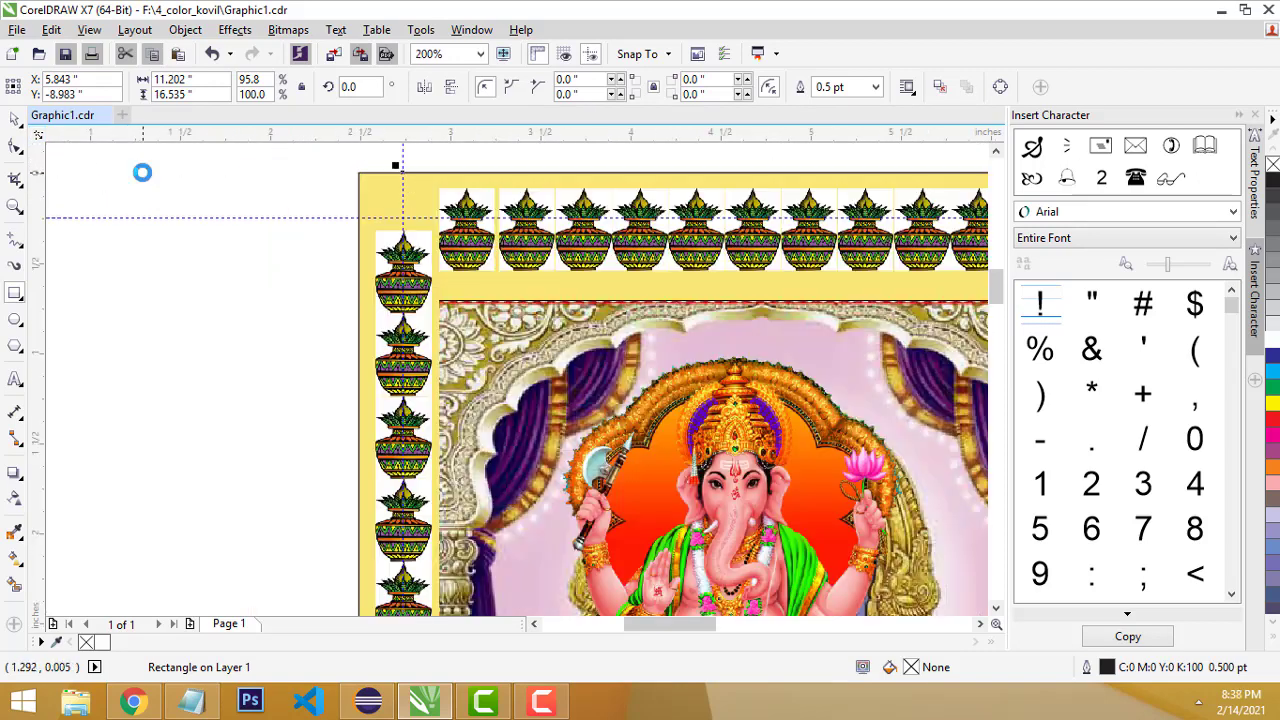
{"action": "scroll", "coordinate": [157, 240], "scroll_direction": "down", "scroll_amount": 1}
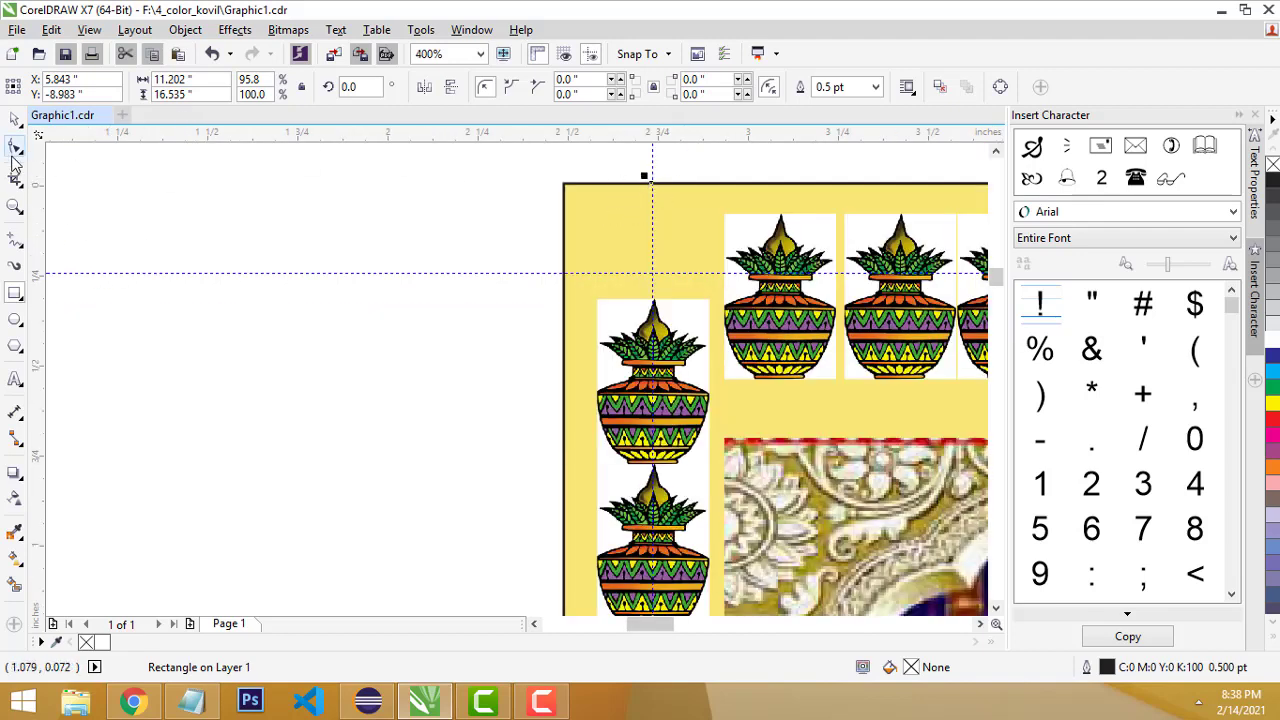
Try lowering the top edge of the yellow background rectangle to make it about 15.9 inches high, and undo the resize.
{"action": "left_click", "coordinate": [15, 118]}
{"action": "left_click", "coordinate": [665, 197]}
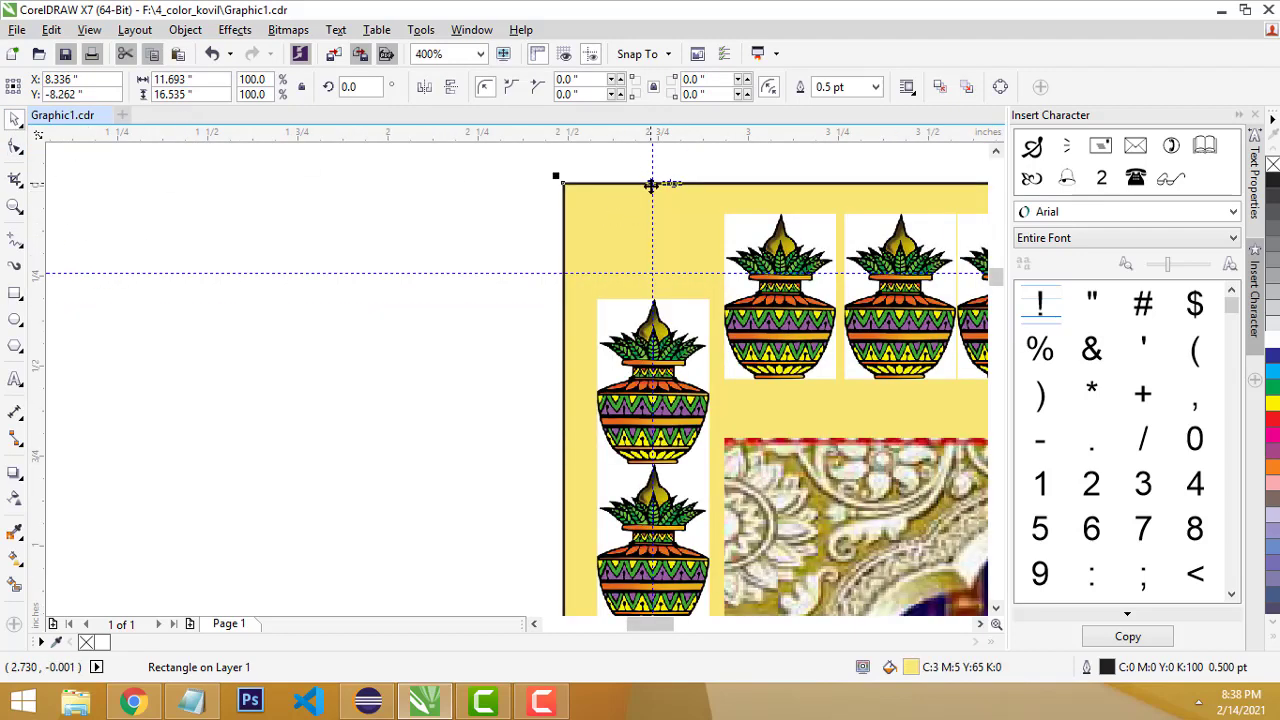
{"action": "scroll", "coordinate": [717, 223], "scroll_direction": "down", "scroll_amount": 2}
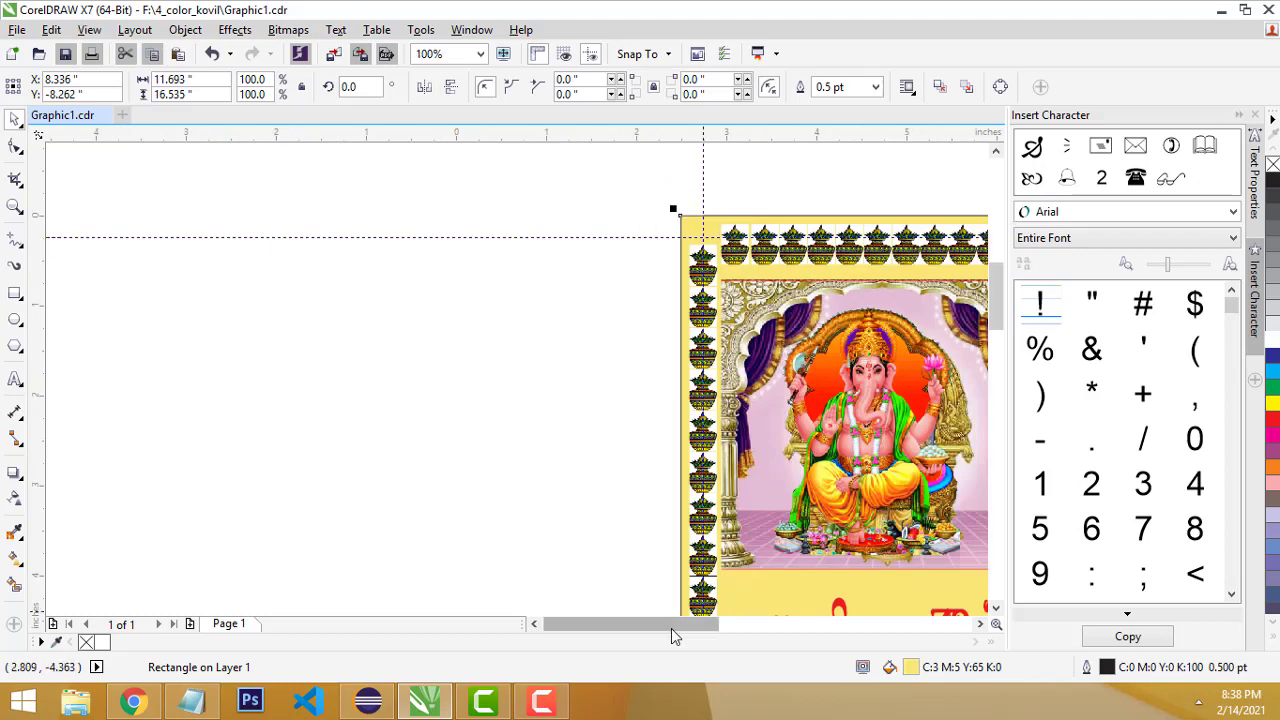
{"action": "left_click_drag", "start_coordinate": [671, 628], "coordinate": [715, 628]}
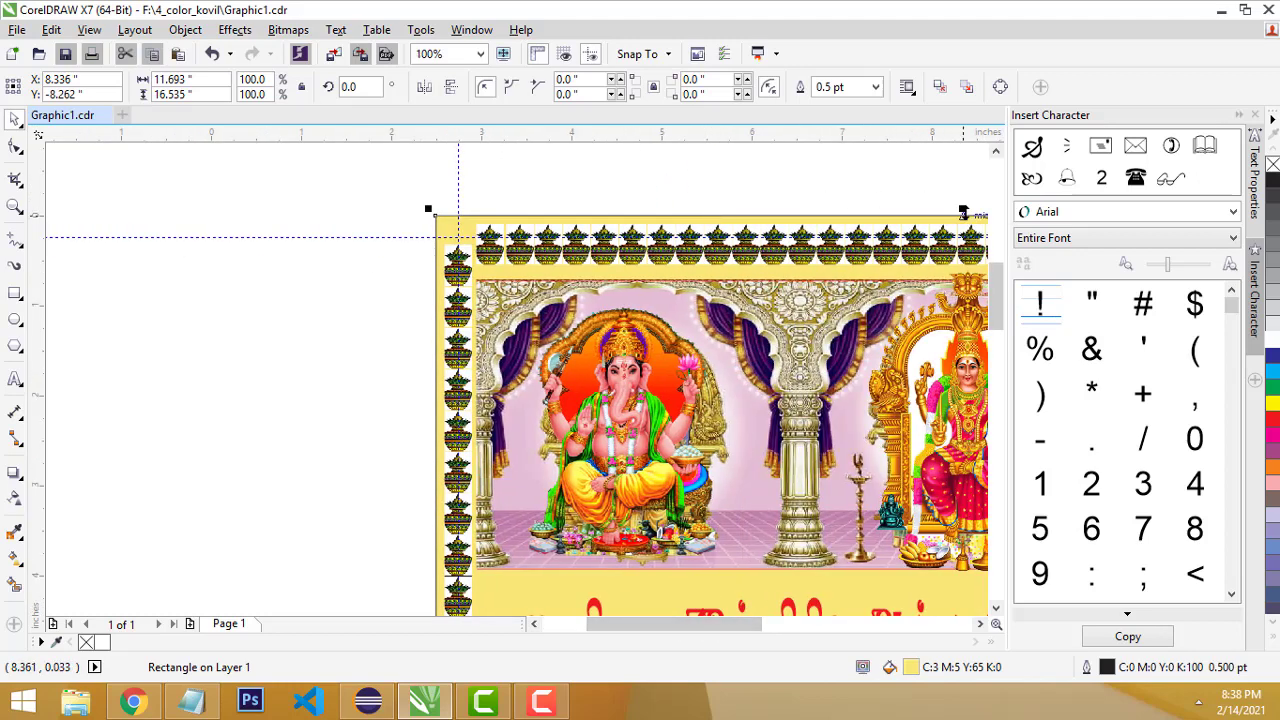
{"action": "left_click_drag", "start_coordinate": [965, 209], "coordinate": [929, 229]}
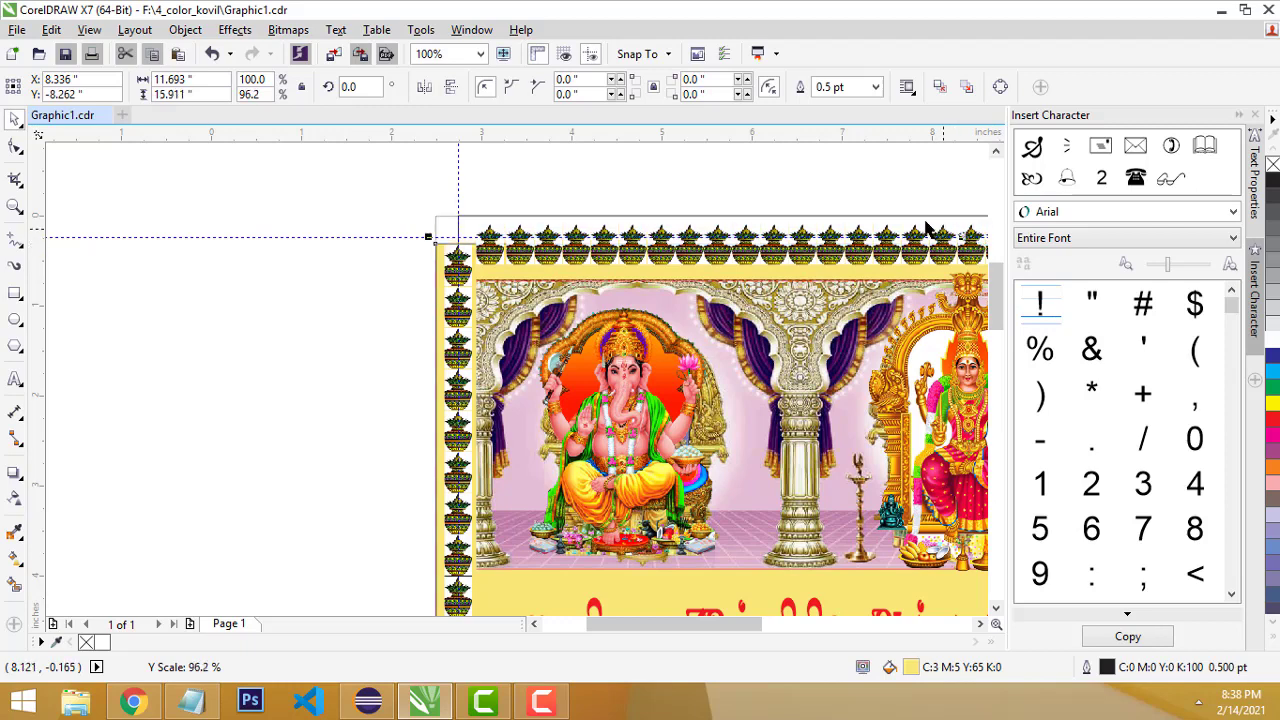
{"action": "scroll", "coordinate": [543, 209], "scroll_direction": "up", "scroll_amount": 1}
{"action": "scroll", "coordinate": [543, 209], "scroll_direction": "up", "scroll_amount": 1}
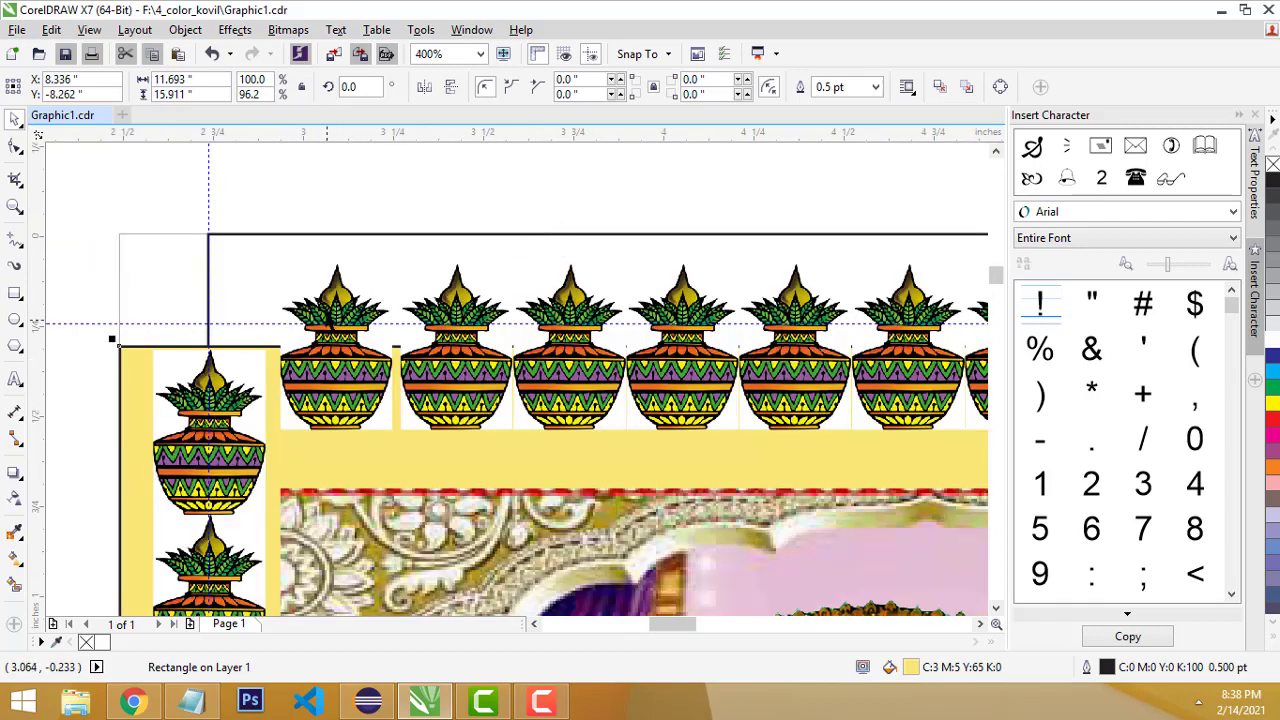
{"action": "key", "text": "ctrl+z"}
{"action": "scroll", "coordinate": [385, 195], "scroll_direction": "down", "scroll_amount": 2}
{"action": "scroll", "coordinate": [545, 250], "scroll_direction": "down", "scroll_amount": 1}
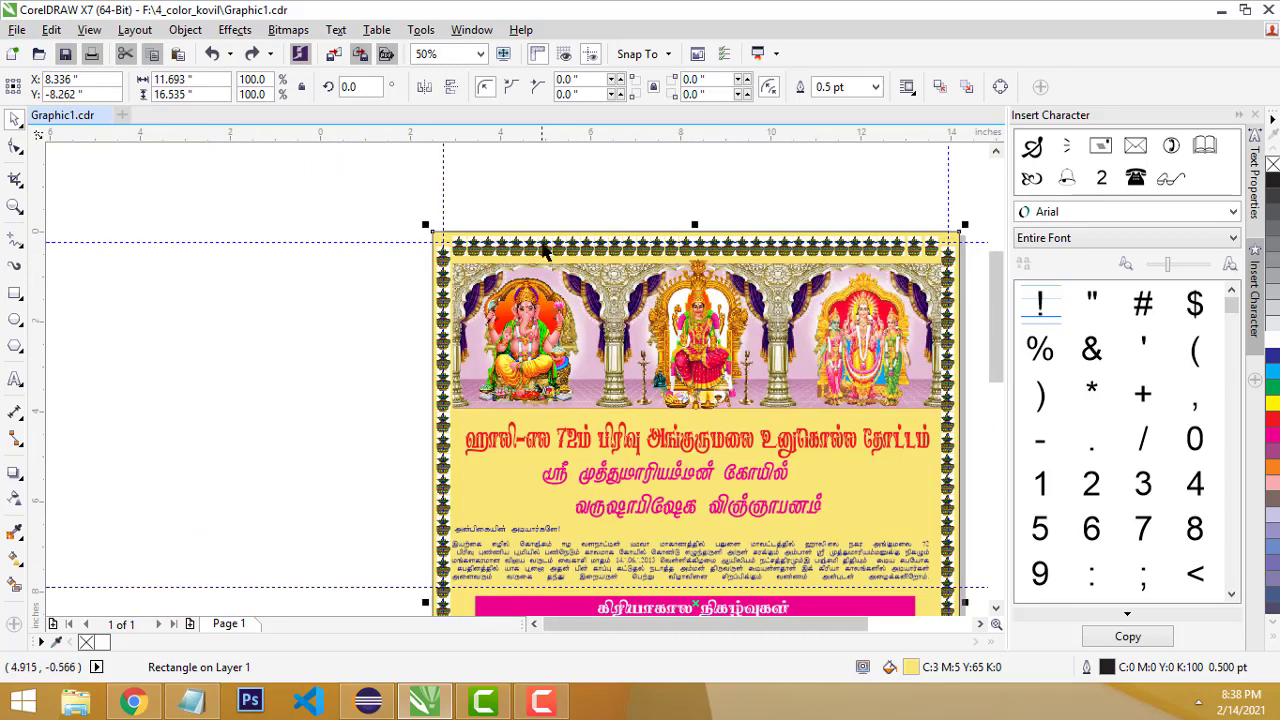
Delete the yellow background rectangle, undo the deletion and clear the selection.
{"action": "left_click", "coordinate": [653, 199]}
{"action": "left_click", "coordinate": [486, 240]}
{"action": "key", "text": "Delete"}
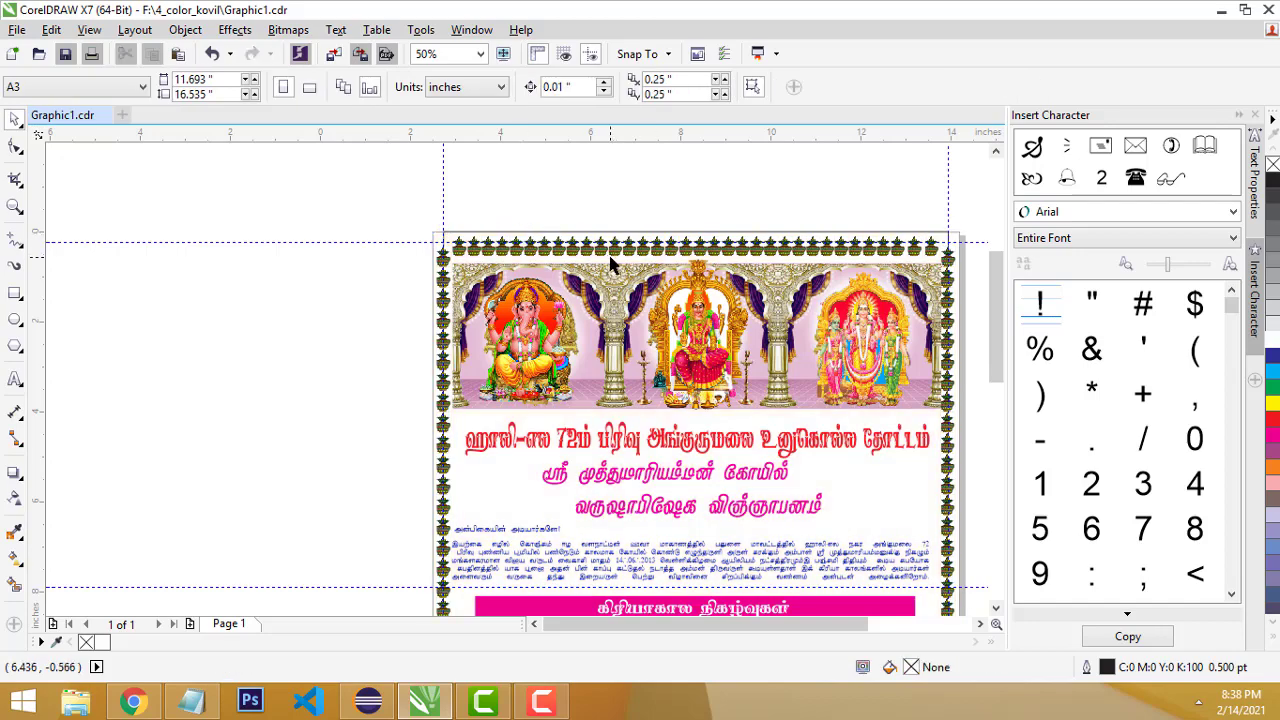
{"action": "key", "text": "ctrl+z"}
{"action": "left_click", "coordinate": [536, 176]}
Move the topmost pot bitmap of the left border column off the page, just beside the page's left edge.
{"action": "scroll", "coordinate": [882, 378], "scroll_direction": "down", "scroll_amount": 1}
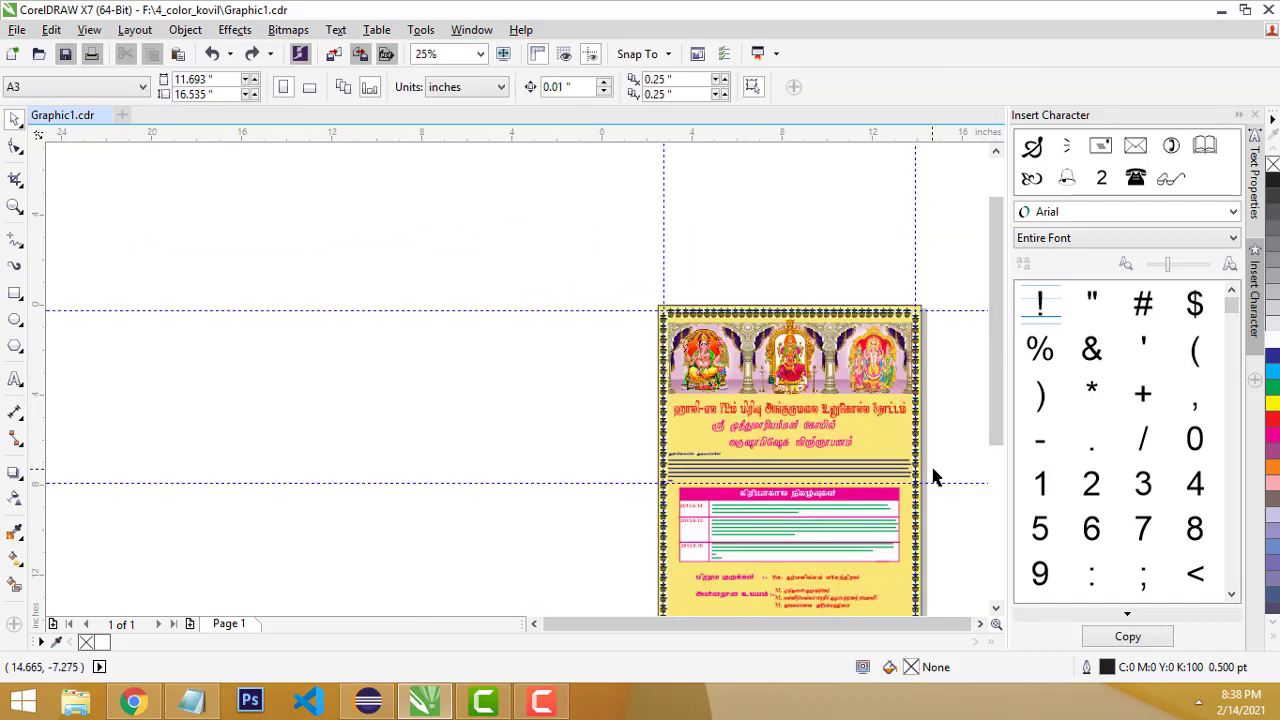
{"action": "scroll", "coordinate": [932, 477], "scroll_direction": "up", "scroll_amount": 2}
{"action": "scroll", "coordinate": [787, 258], "scroll_direction": "down", "scroll_amount": 1}
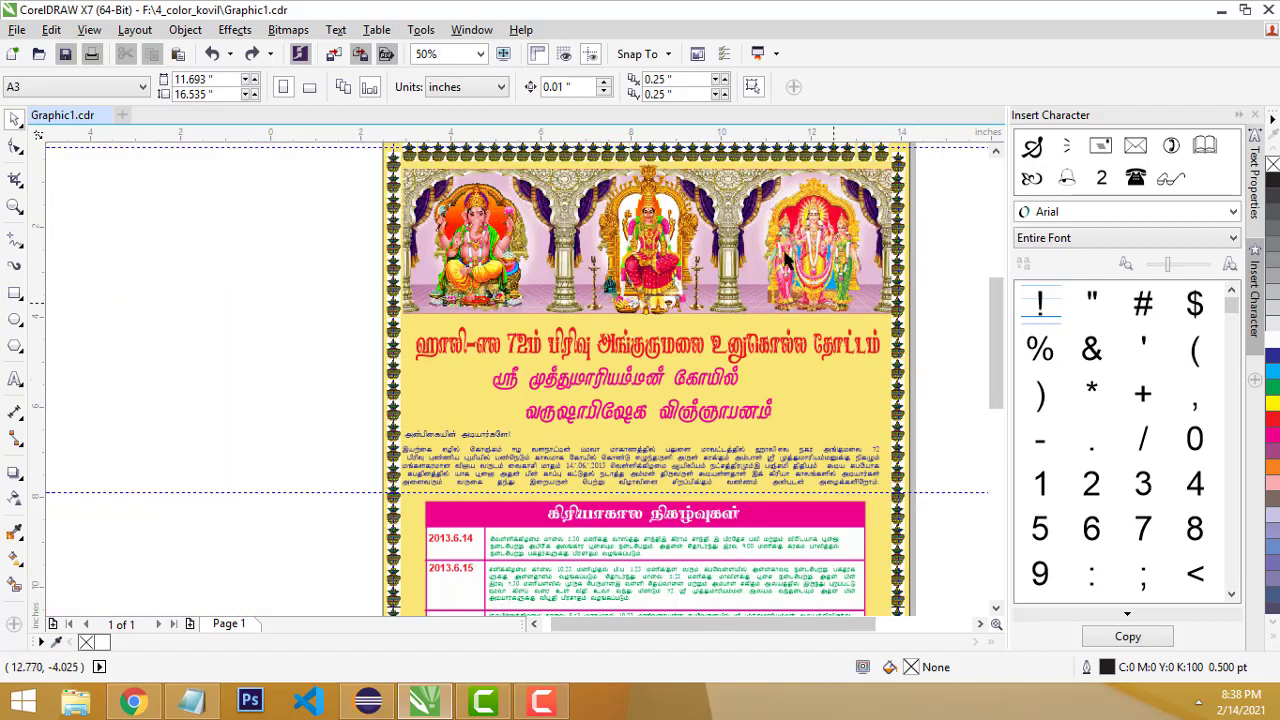
{"action": "scroll", "coordinate": [612, 172], "scroll_direction": "up", "scroll_amount": 1}
{"action": "scroll", "coordinate": [375, 245], "scroll_direction": "down", "scroll_amount": 1}
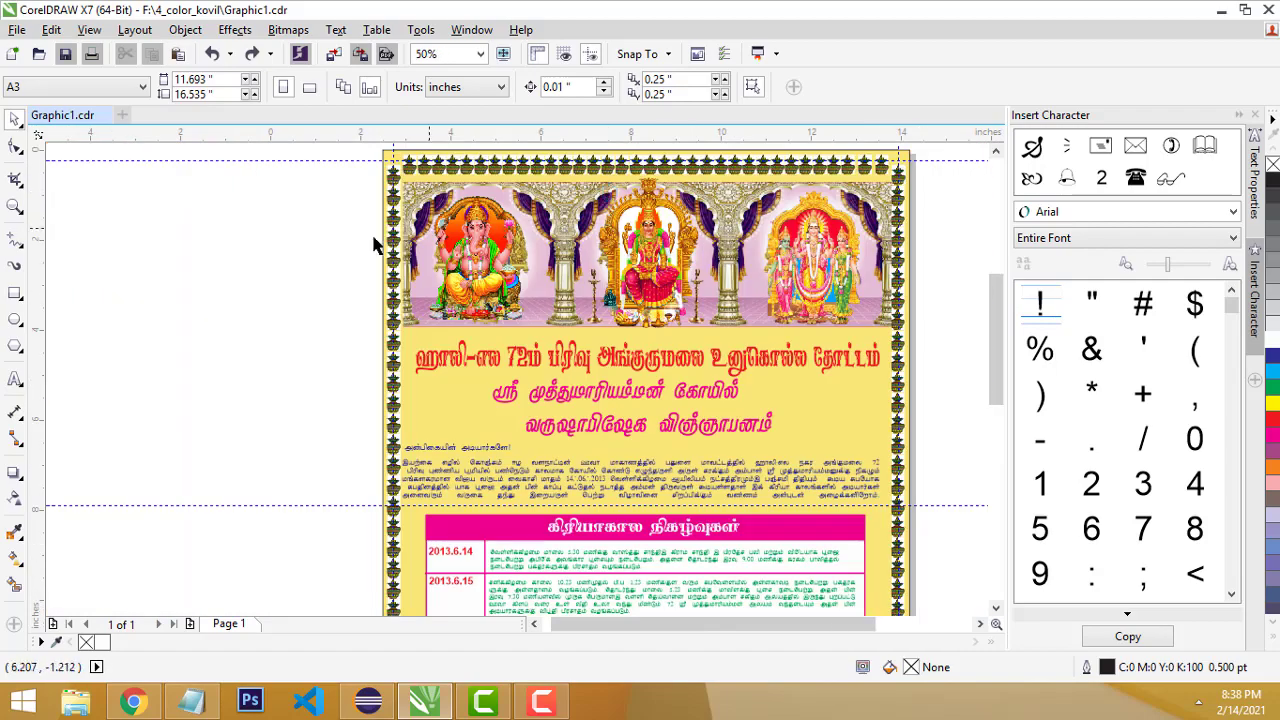
{"action": "left_click", "coordinate": [393, 176]}
{"action": "scroll", "coordinate": [560, 191], "scroll_direction": "up", "scroll_amount": 1}
{"action": "scroll", "coordinate": [558, 188], "scroll_direction": "down", "scroll_amount": 1}
{"action": "scroll", "coordinate": [504, 178], "scroll_direction": "up", "scroll_amount": 2}
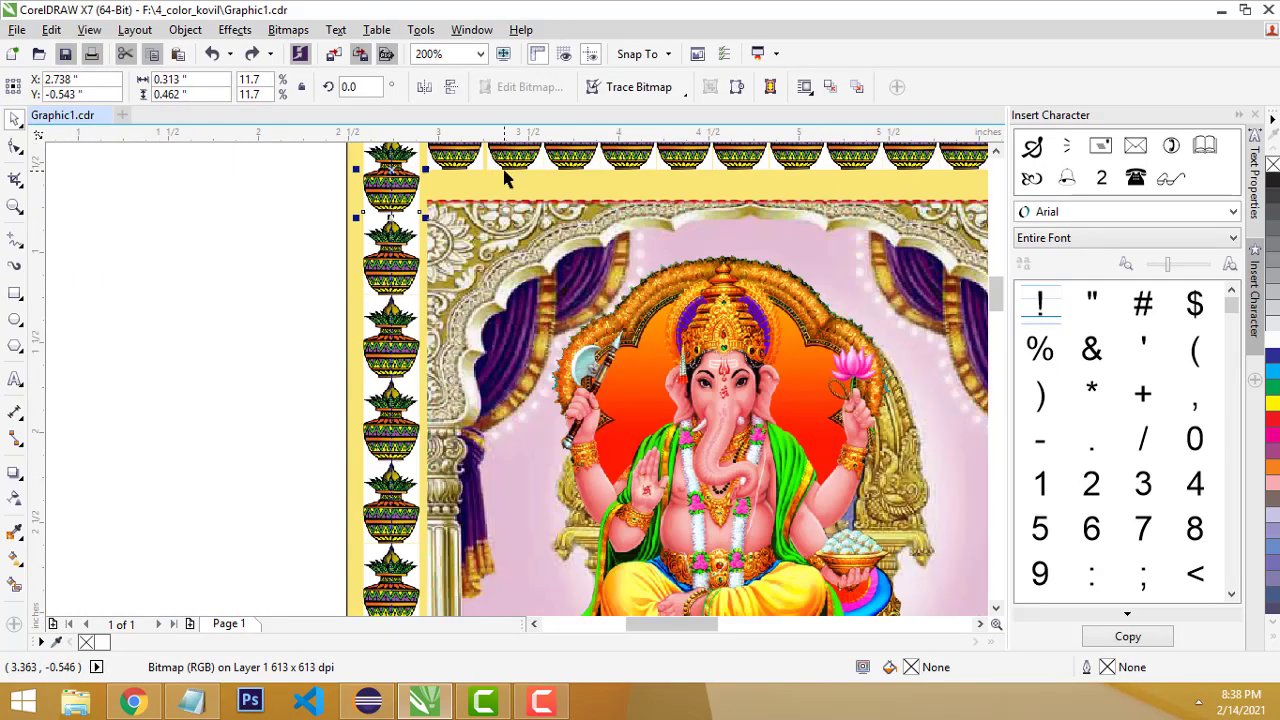
{"action": "left_click_drag", "start_coordinate": [994, 296], "coordinate": [983, 272]}
{"action": "scroll", "coordinate": [368, 266], "scroll_direction": "up", "scroll_amount": 1}
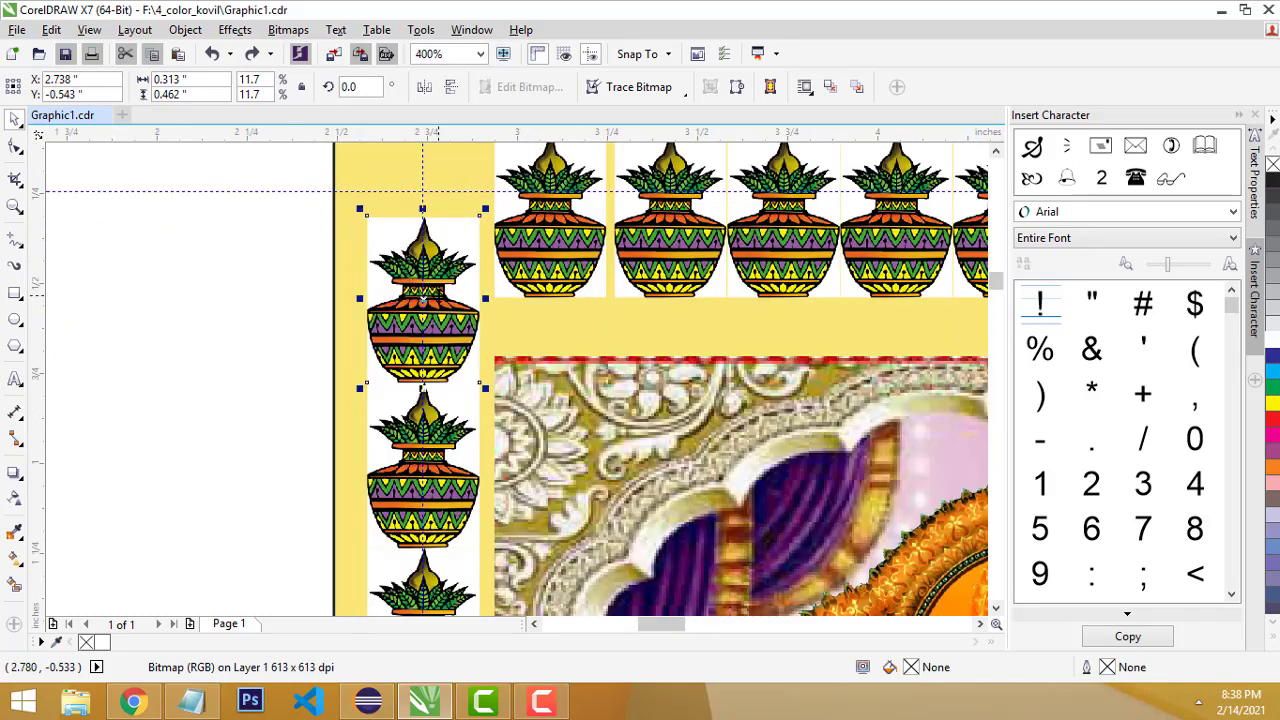
{"action": "left_click_drag", "start_coordinate": [424, 296], "coordinate": [251, 274]}
Move the loose pot farther away from the page and duplicate it downward into a vertical column of four pots.
{"action": "scroll", "coordinate": [360, 291], "scroll_direction": "down", "scroll_amount": 3}
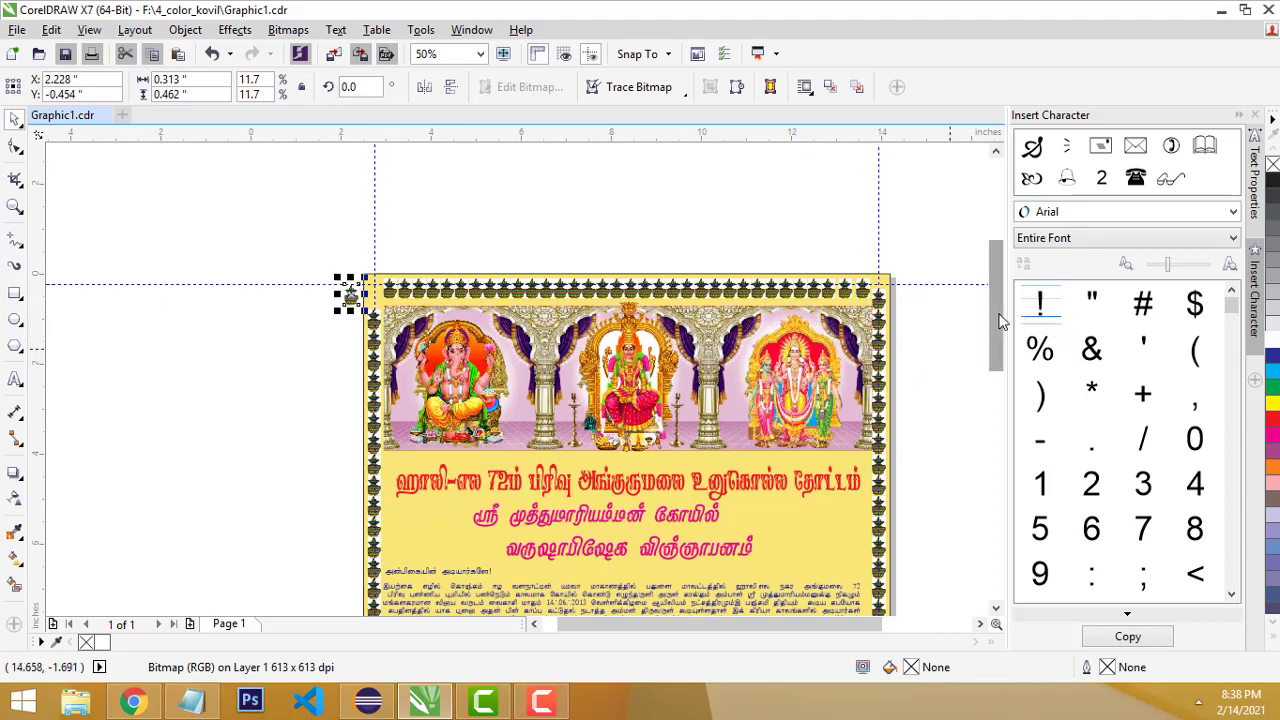
{"action": "left_click_drag", "start_coordinate": [993, 320], "coordinate": [1000, 368]}
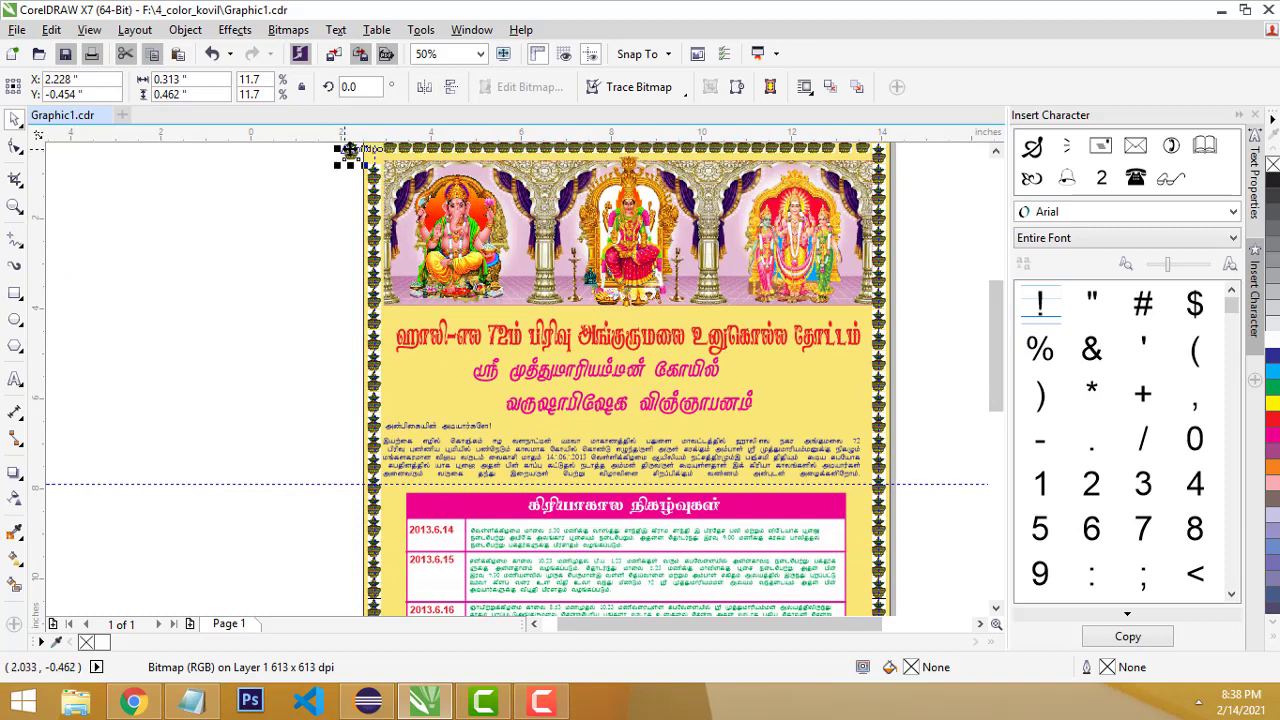
{"action": "left_click_drag", "start_coordinate": [343, 149], "coordinate": [287, 187]}
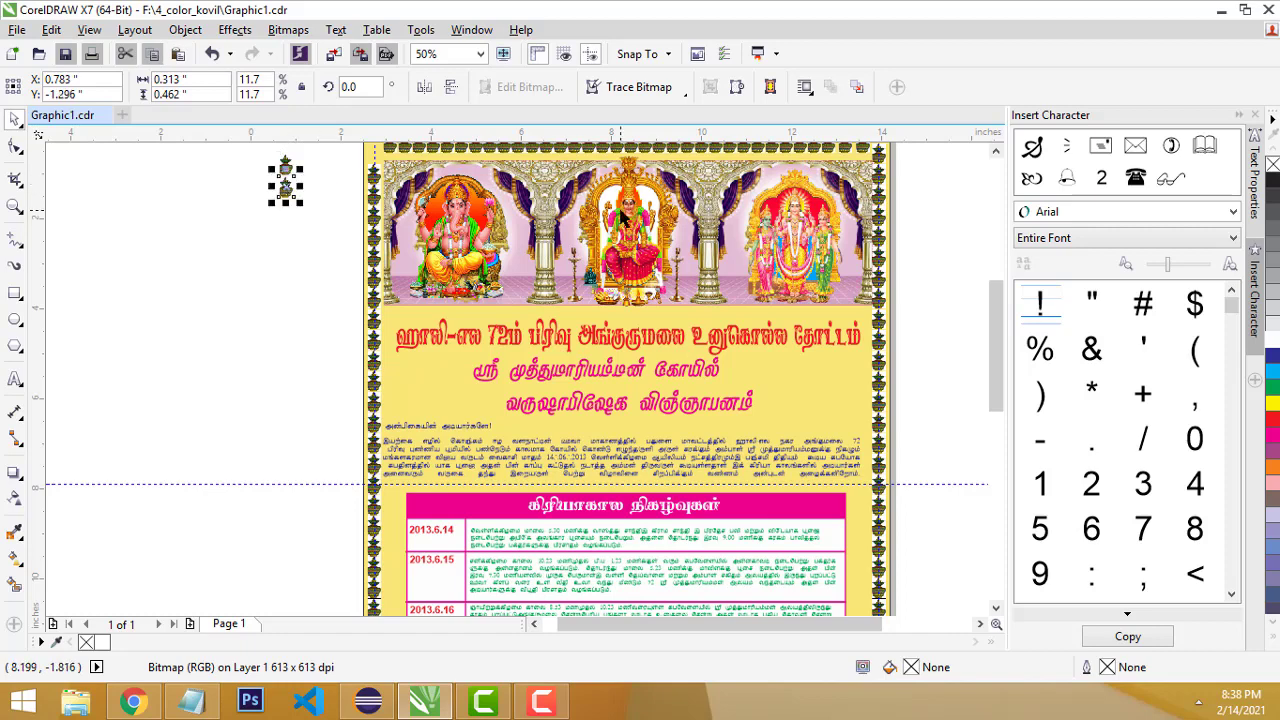
{"action": "key", "text": "ctrl+d"}
{"action": "key", "text": "ctrl+d"}
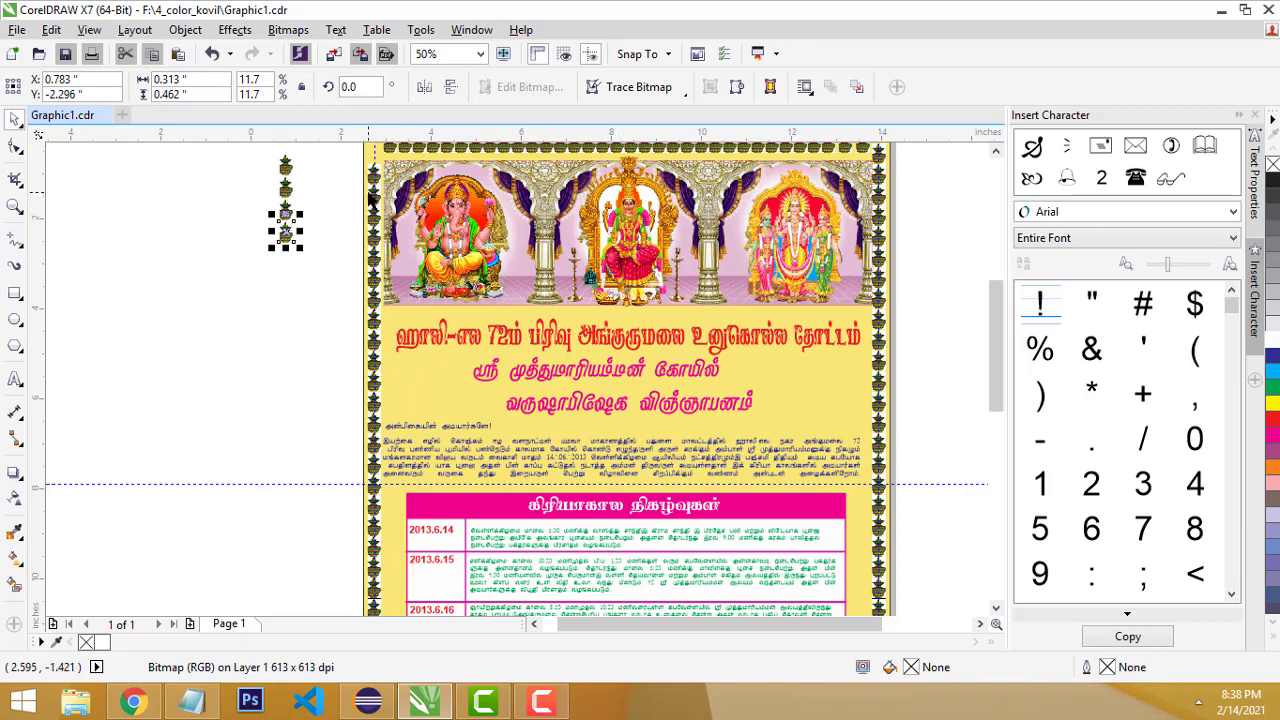
Continue duplicating the loose pot downward until the column beside the page has about thirteen pots.
{"action": "key", "text": "ctrl+d"}
{"action": "key", "text": "ctrl+d"}
{"action": "key", "text": "ctrl+d"}
{"action": "key", "text": "ctrl+d"}
{"action": "key", "text": "ctrl+d"}
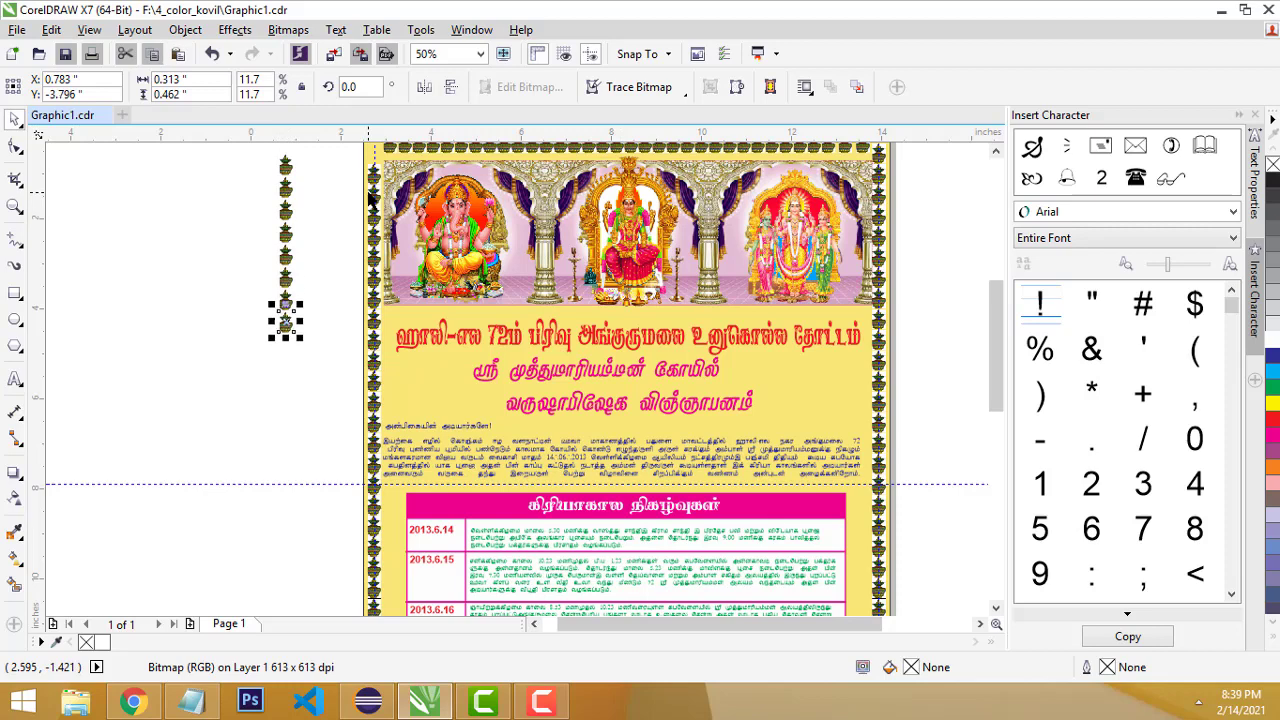
{"action": "key", "text": "ctrl+d"}
{"action": "key", "text": "ctrl+d"}
{"action": "key", "text": "ctrl+d"}
{"action": "key", "text": "ctrl+d"}
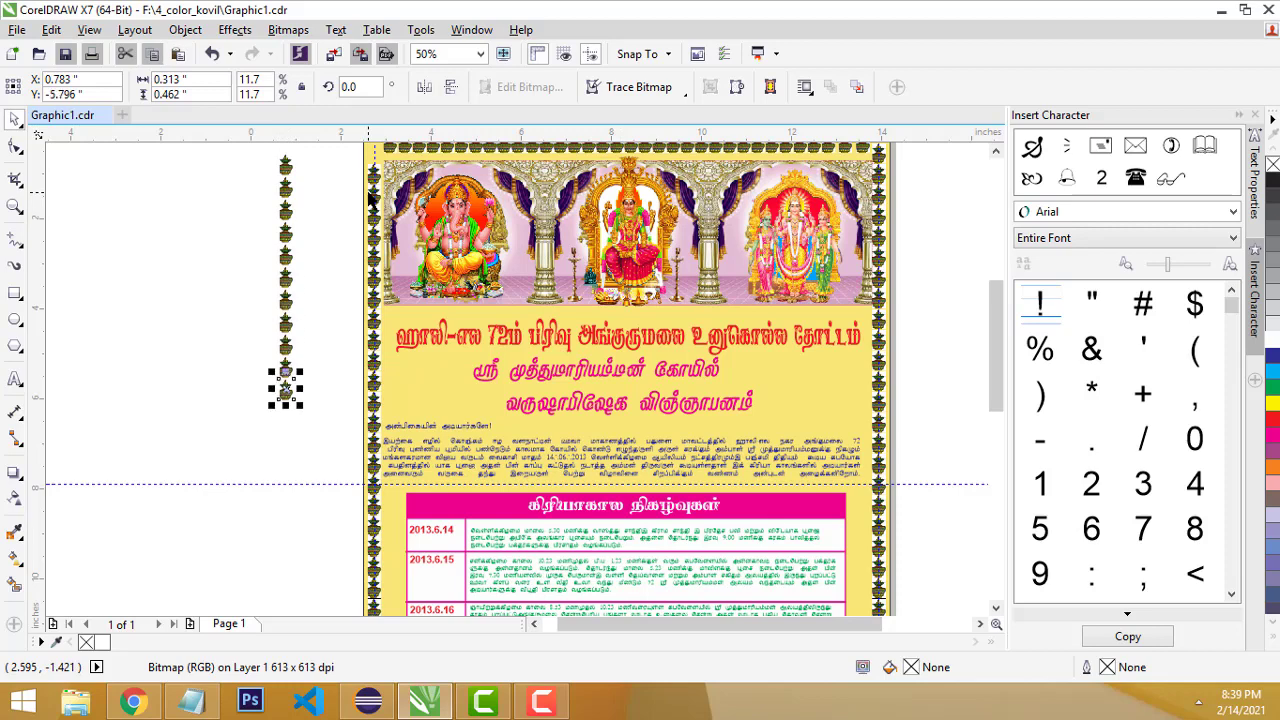
Add the Arial text "Ctrl + D" outside the page beside the loose pot column and enlarge it to about 82 pt.
{"action": "left_click", "coordinate": [15, 379]}
{"action": "left_click", "coordinate": [72, 313]}
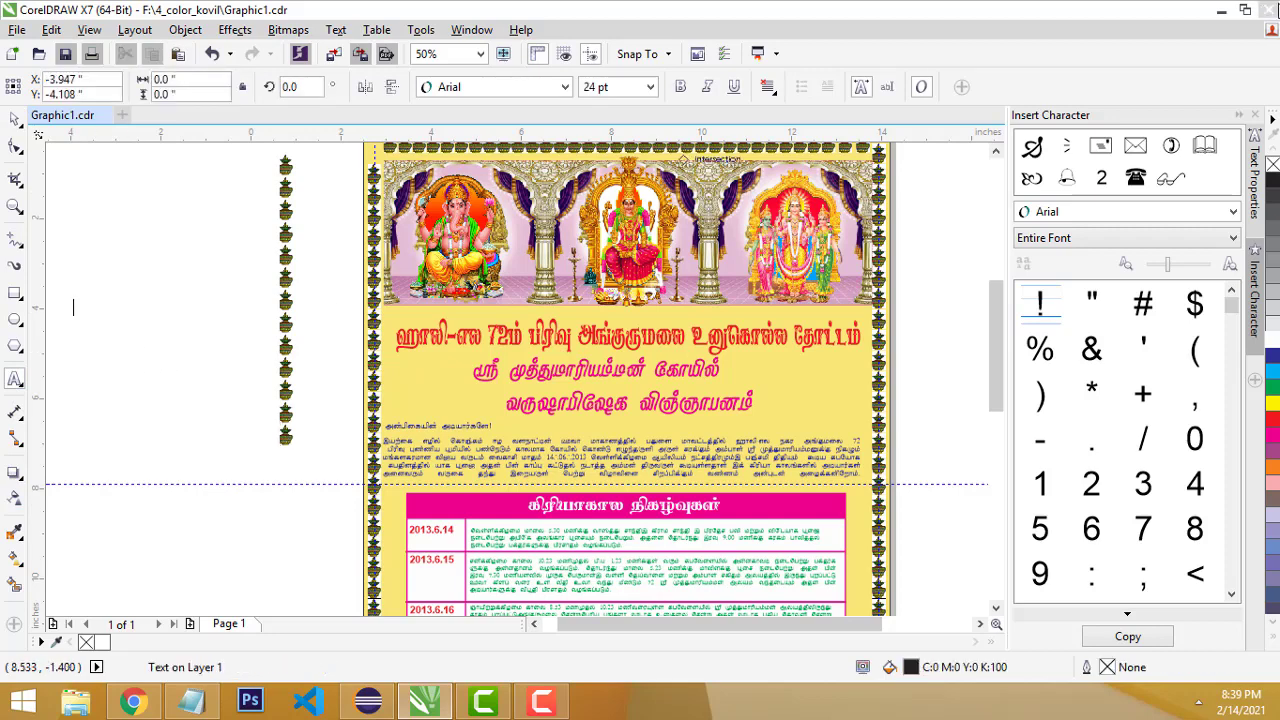
{"action": "type", "text": "Ctrl + D"}
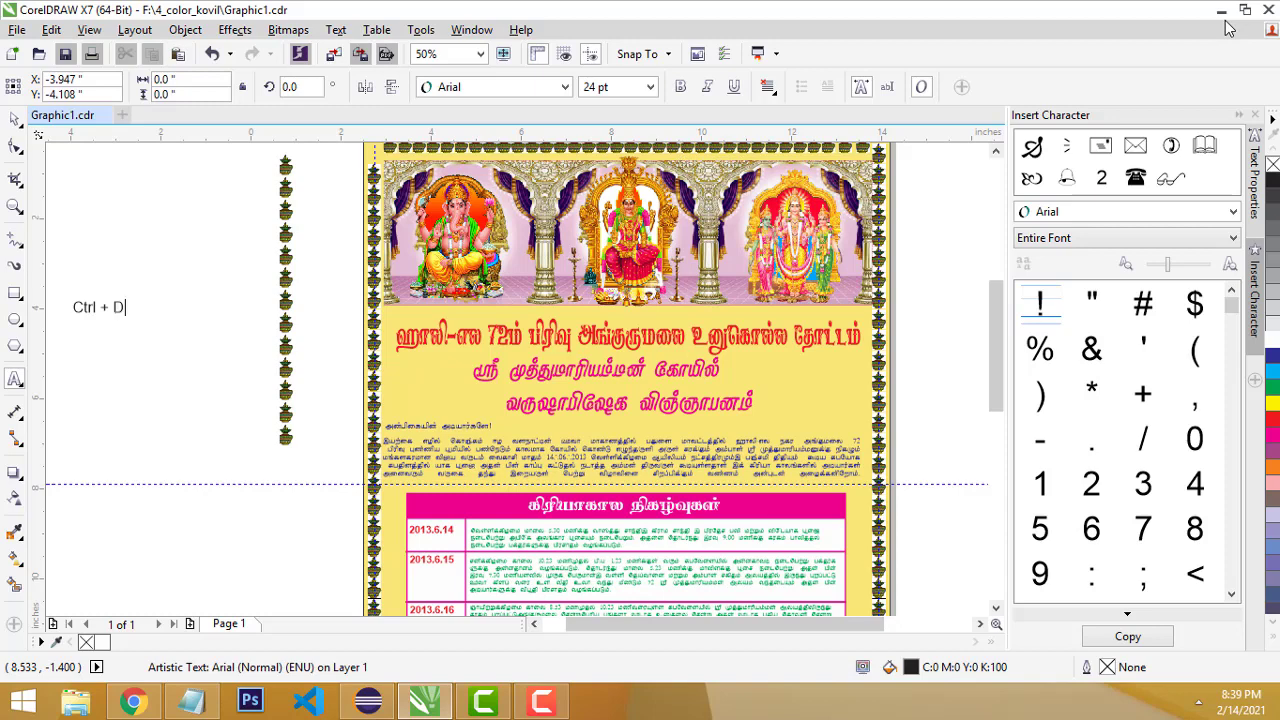
{"action": "left_click", "coordinate": [15, 118]}
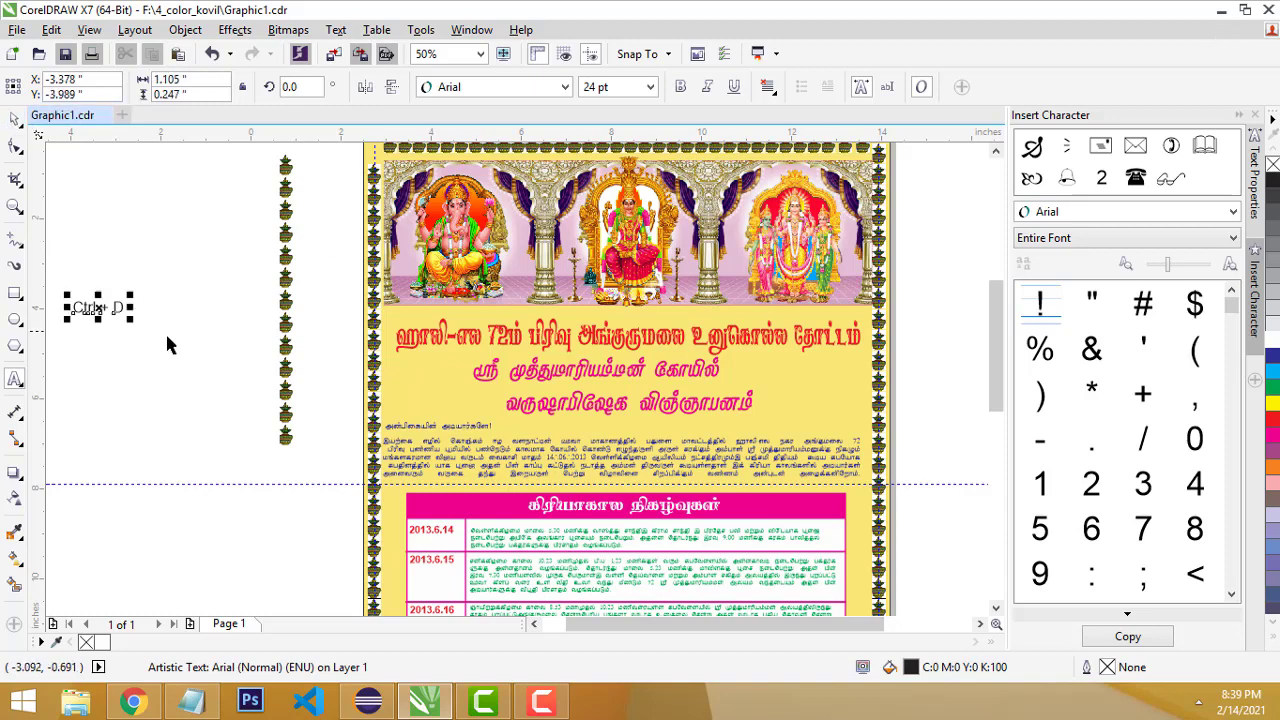
{"action": "left_click_drag", "start_coordinate": [125, 313], "coordinate": [251, 341]}
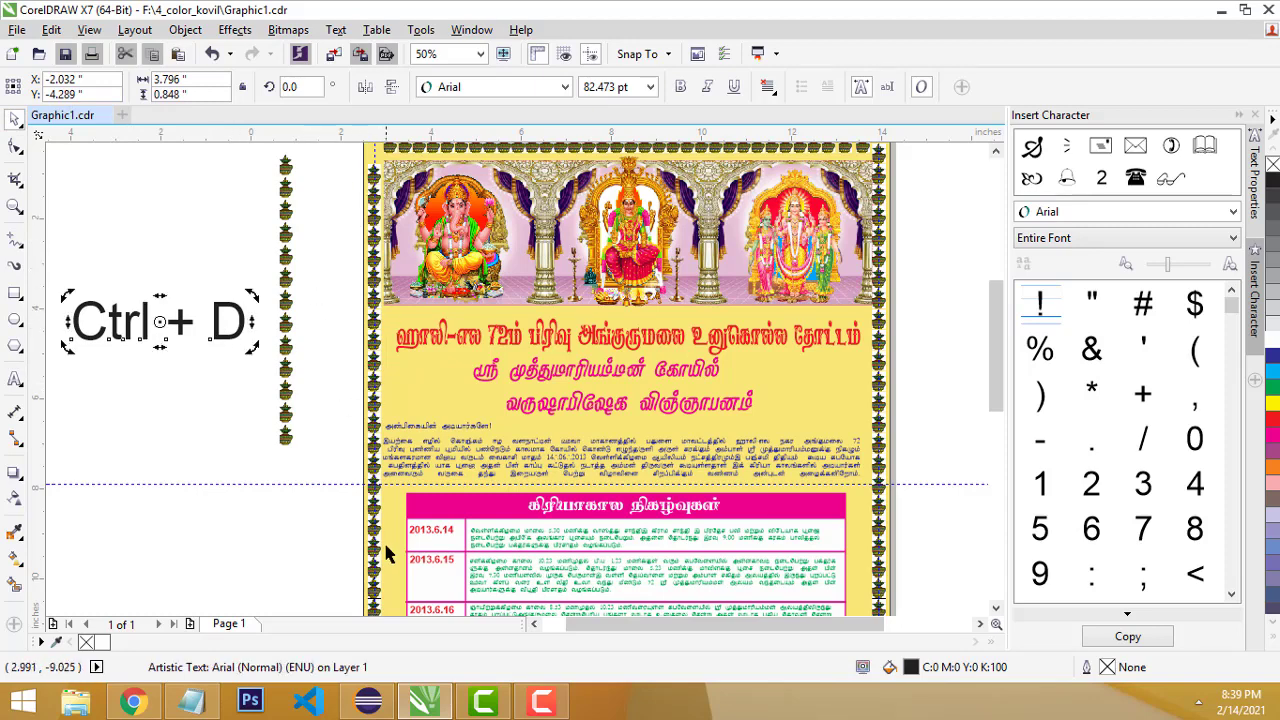
Move the leftmost pot of the bottom border row just below the page and place a copy beside it.
{"action": "scroll", "coordinate": [989, 362], "scroll_direction": "down", "scroll_amount": 2}
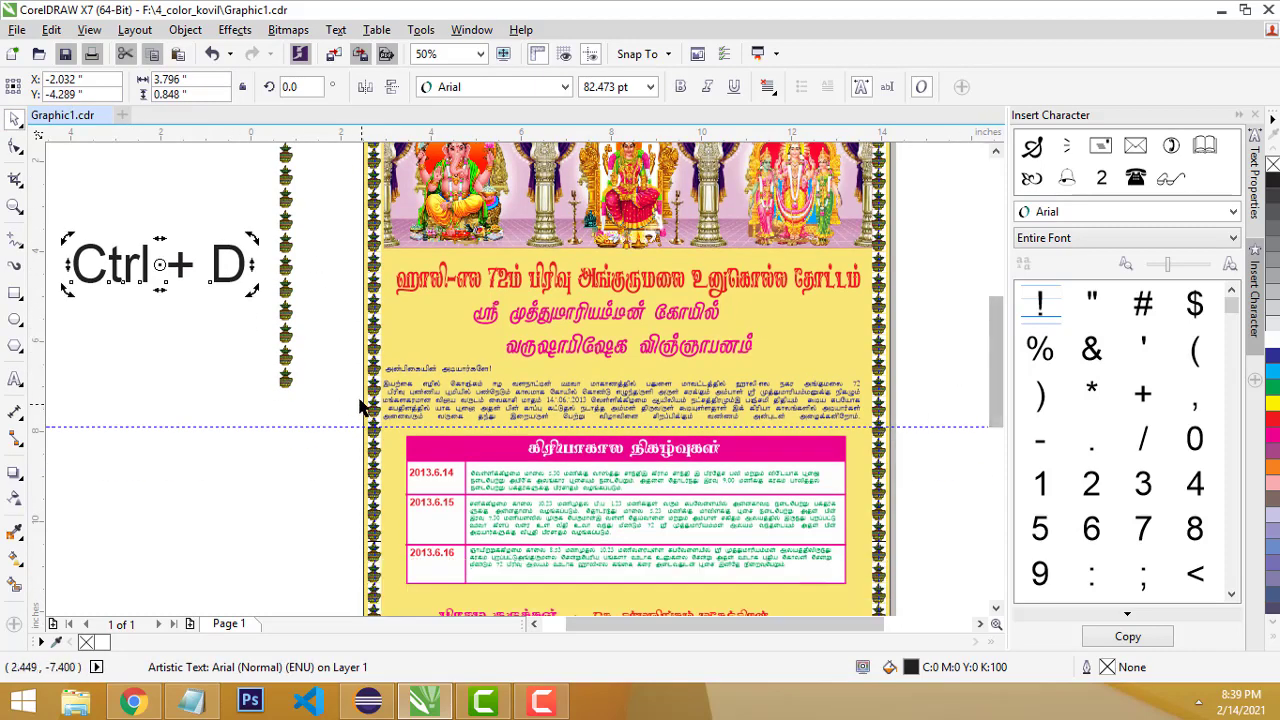
{"action": "scroll", "coordinate": [368, 395], "scroll_direction": "down", "scroll_amount": 2}
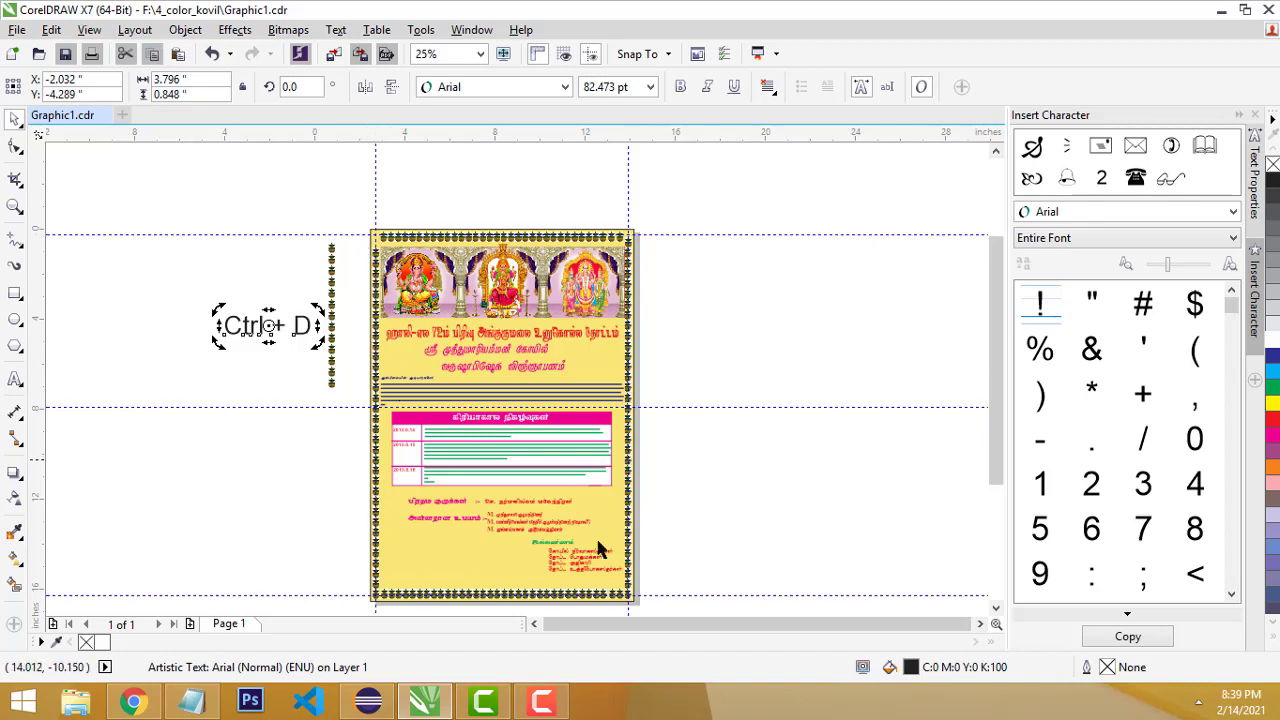
{"action": "scroll", "coordinate": [390, 605], "scroll_direction": "up", "scroll_amount": 2}
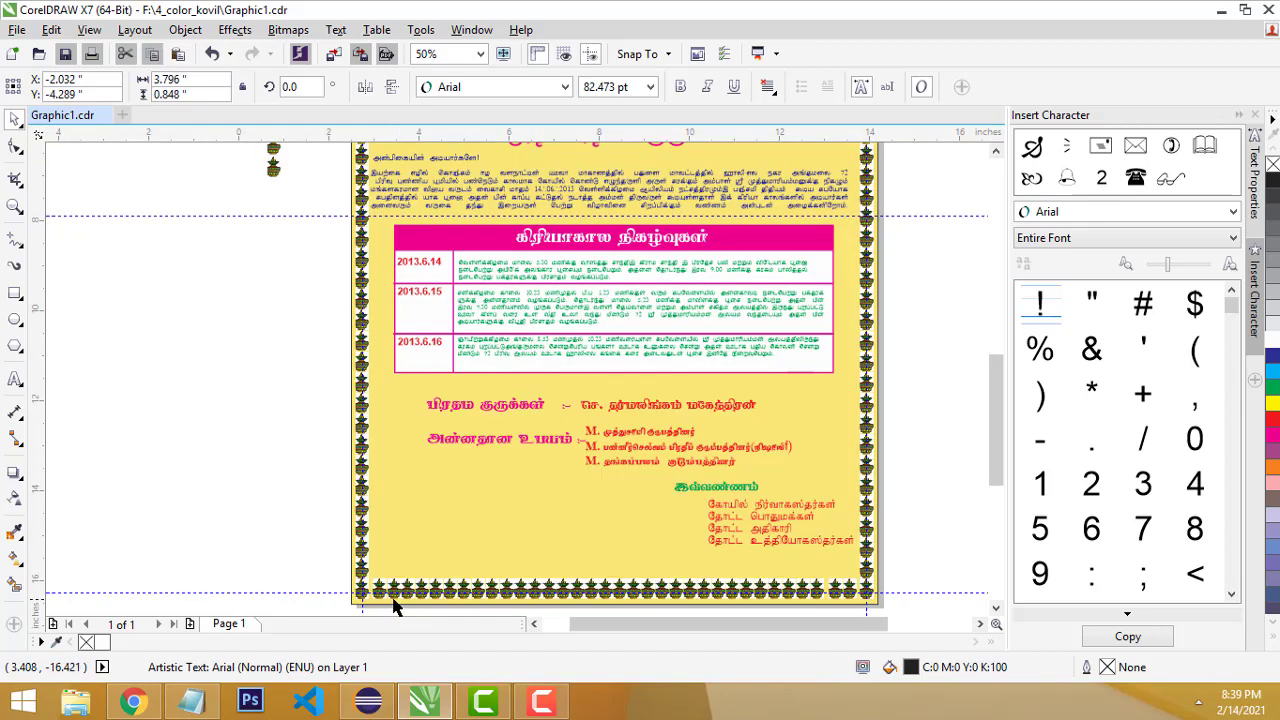
{"action": "left_click", "coordinate": [368, 590]}
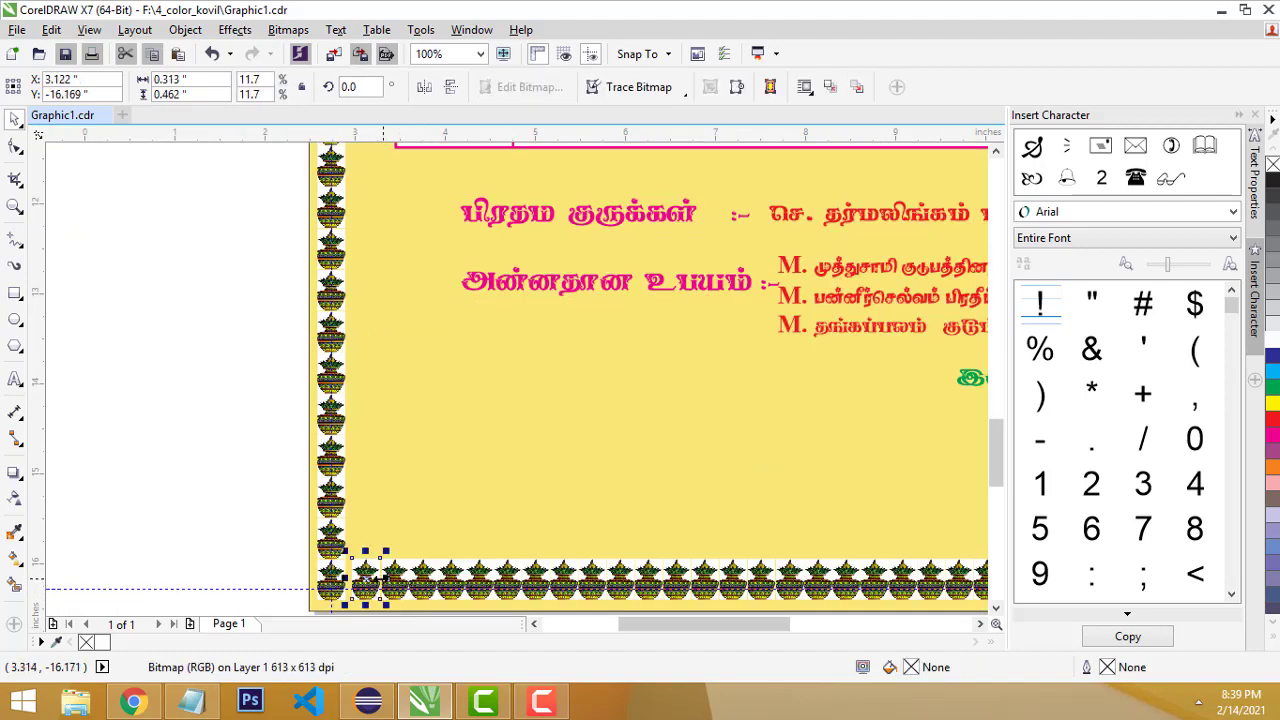
{"action": "key", "text": "ctrl+d"}
{"action": "scroll", "coordinate": [495, 585], "scroll_direction": "down", "scroll_amount": 2}
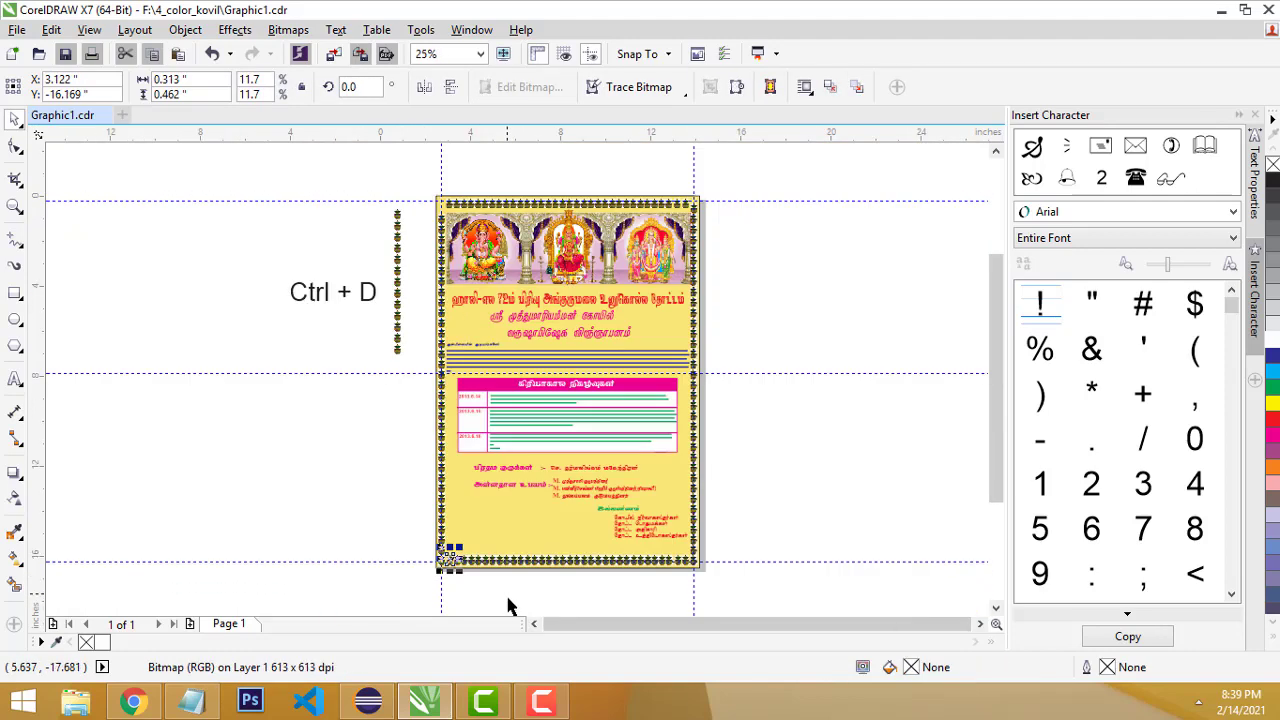
{"action": "scroll", "coordinate": [503, 615], "scroll_direction": "up", "scroll_amount": 2}
{"action": "left_click_drag", "start_coordinate": [281, 428], "coordinate": [314, 501]}
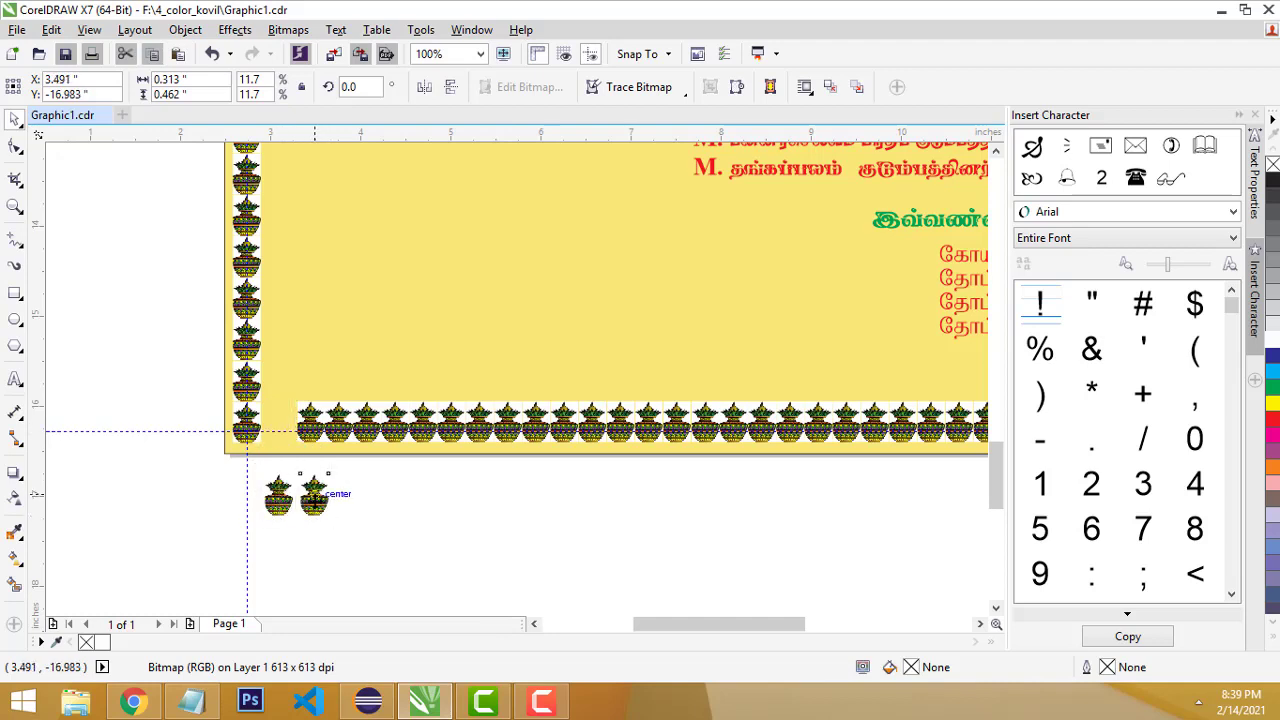
Repeat the pot duplication at even spacing to extend the row below the page across to the page's right edge.
{"action": "key", "text": "ctrl+r"}
{"action": "key", "text": "ctrl+r"}
{"action": "key", "text": "ctrl+r"}
{"action": "key", "text": "ctrl+r"}
{"action": "key", "text": "ctrl+r"}
{"action": "key", "text": "ctrl+r"}
{"action": "key", "text": "ctrl+r"}
{"action": "key", "text": "ctrl+r"}
{"action": "key", "text": "ctrl+r"}
{"action": "key", "text": "ctrl+r"}
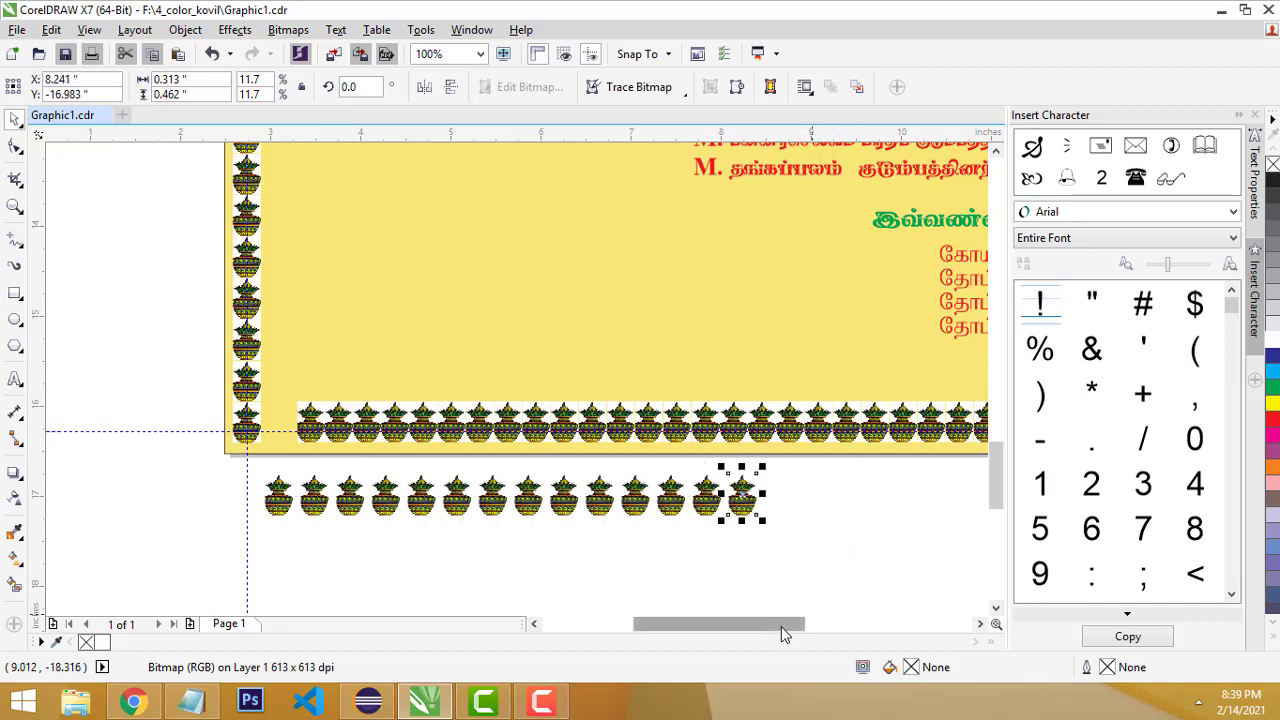
{"action": "left_click_drag", "start_coordinate": [781, 624], "coordinate": [855, 614]}
{"action": "key", "text": "ctrl+r"}
{"action": "key", "text": "ctrl+r"}
{"action": "key", "text": "ctrl+r"}
{"action": "key", "text": "ctrl+r"}
{"action": "key", "text": "ctrl+r"}
{"action": "key", "text": "ctrl+r"}
{"action": "key", "text": "ctrl+r"}
{"action": "key", "text": "ctrl+r"}
{"action": "key", "text": "ctrl+r"}
{"action": "key", "text": "ctrl+r"}
{"action": "key", "text": "ctrl+r"}
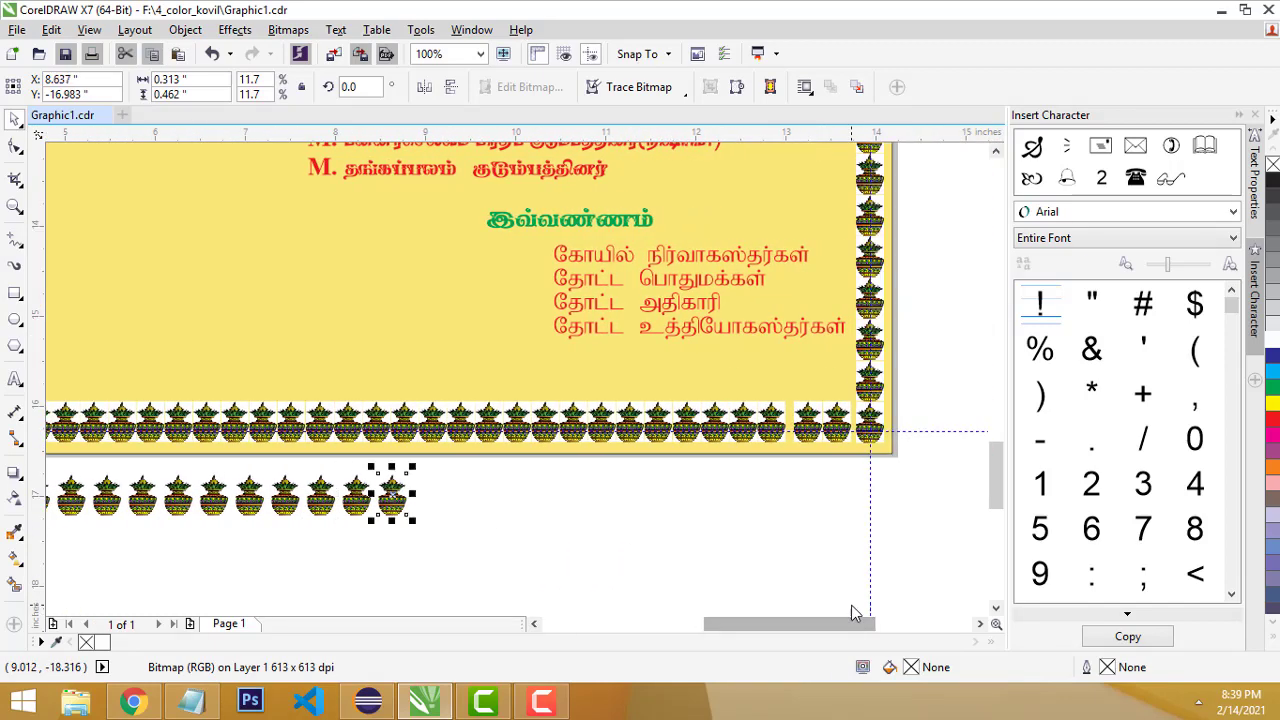
{"action": "key", "text": "ctrl+r"}
{"action": "key", "text": "ctrl+r"}
{"action": "key", "text": "ctrl+r"}
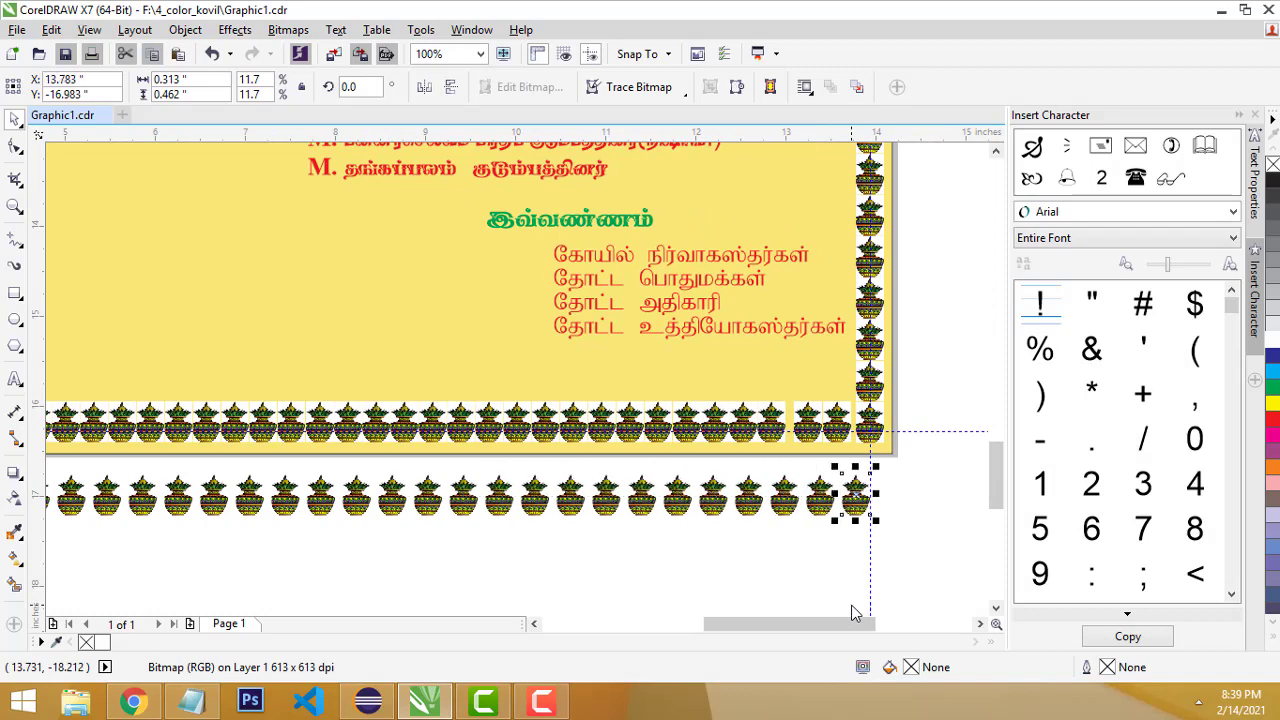
Delete the entire row of pots lying below the page.
{"action": "scroll", "coordinate": [868, 516], "scroll_direction": "down", "scroll_amount": 2}
{"action": "left_click_drag", "start_coordinate": [901, 550], "coordinate": [366, 502]}
{"action": "key", "text": "Delete"}
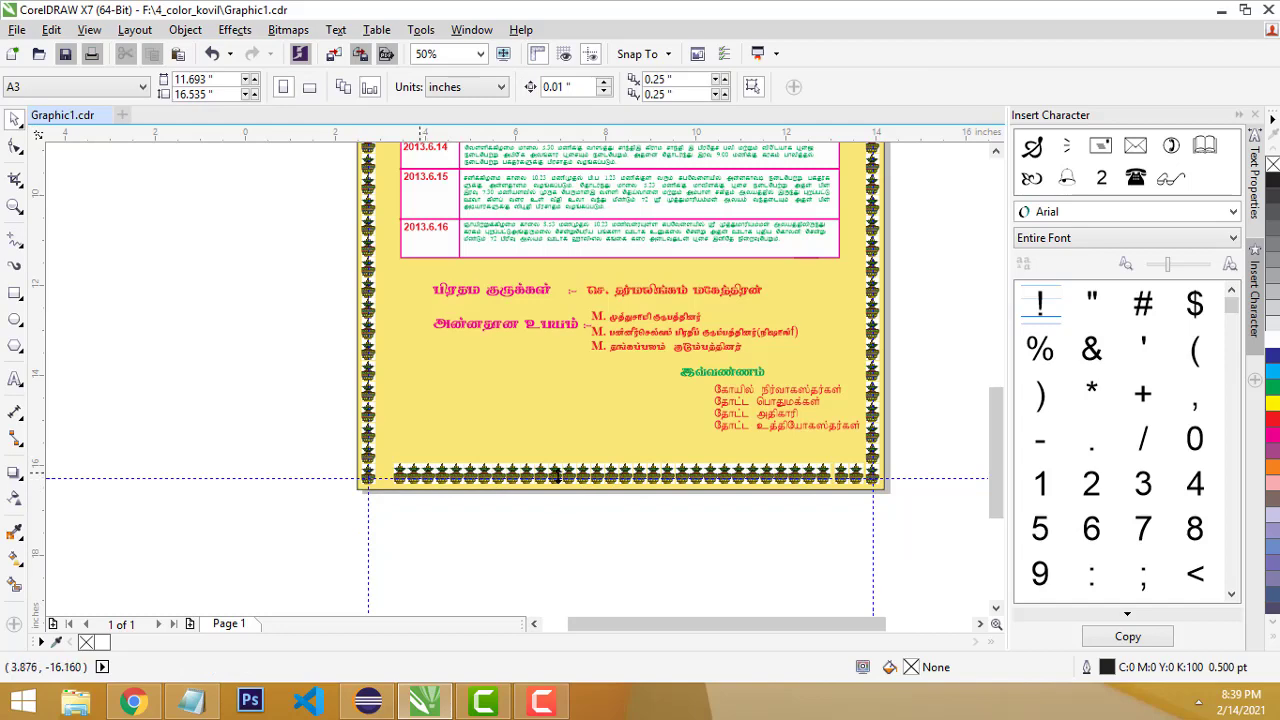
Try moving the magenta heading bar of the schedule table out past the page's left edge, undo the move and clear the selection.
{"action": "left_click_drag", "start_coordinate": [995, 453], "coordinate": [997, 396]}
{"action": "left_click", "coordinate": [521, 343]}
{"action": "scroll", "coordinate": [515, 346], "scroll_direction": "up", "scroll_amount": 2}
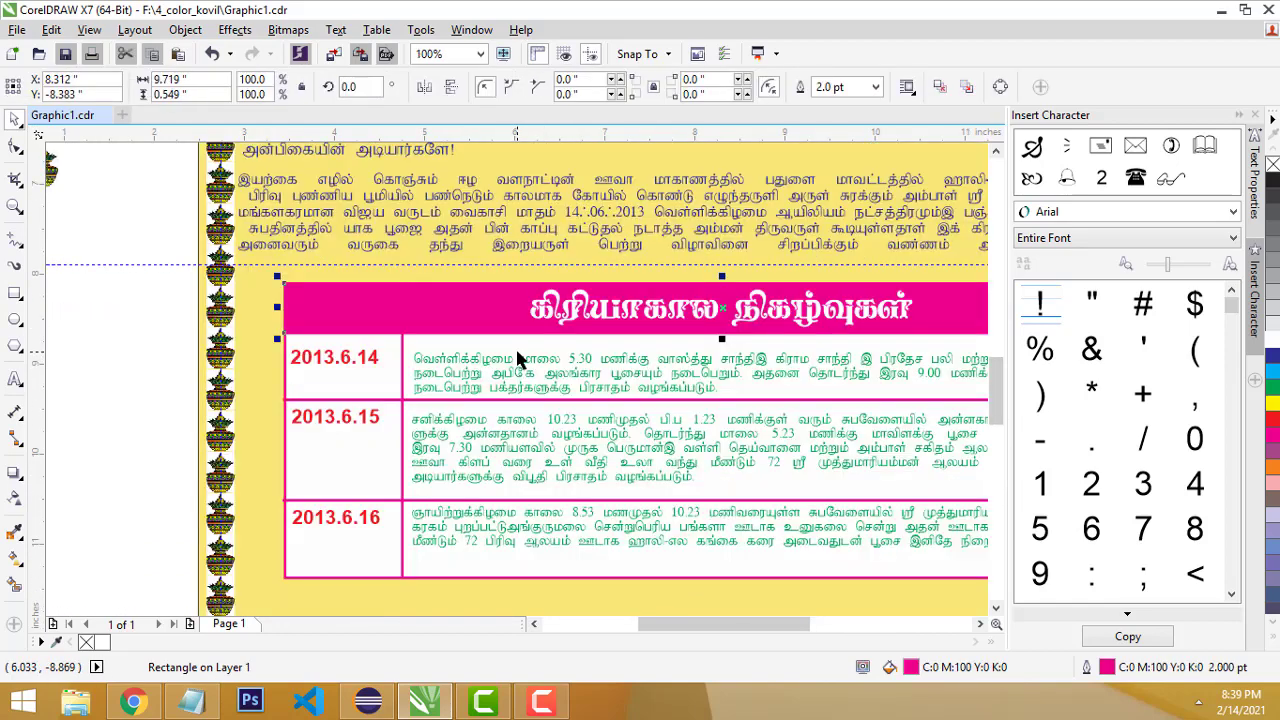
{"action": "scroll", "coordinate": [470, 345], "scroll_direction": "down", "scroll_amount": 2}
{"action": "scroll", "coordinate": [491, 340], "scroll_direction": "up", "scroll_amount": 2}
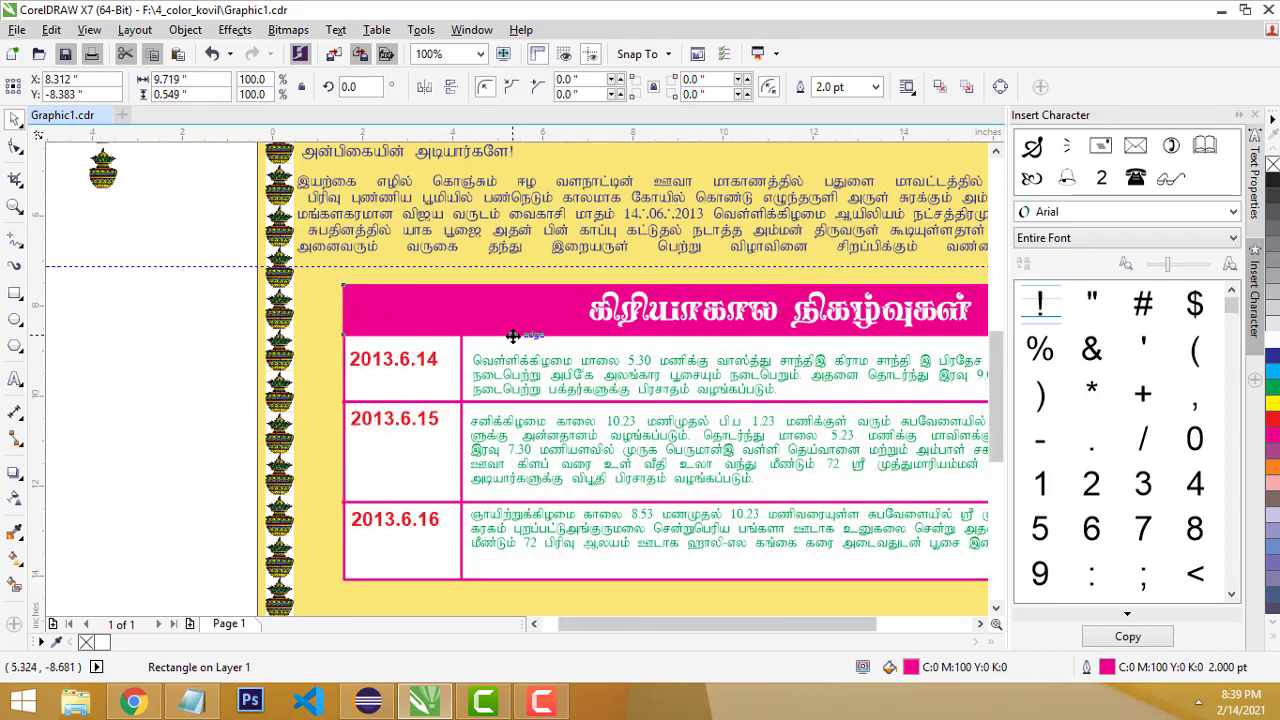
{"action": "scroll", "coordinate": [508, 328], "scroll_direction": "down", "scroll_amount": 2}
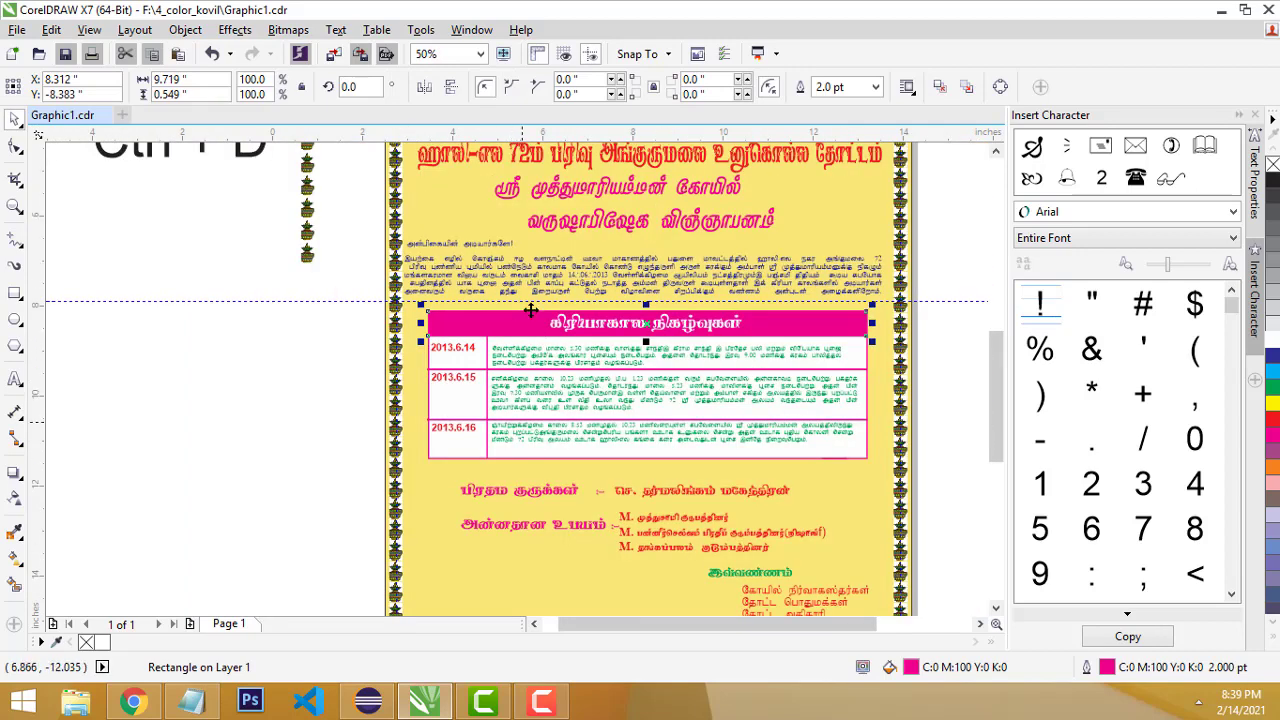
{"action": "left_click", "coordinate": [490, 340]}
{"action": "left_click_drag", "start_coordinate": [476, 332], "coordinate": [143, 357]}
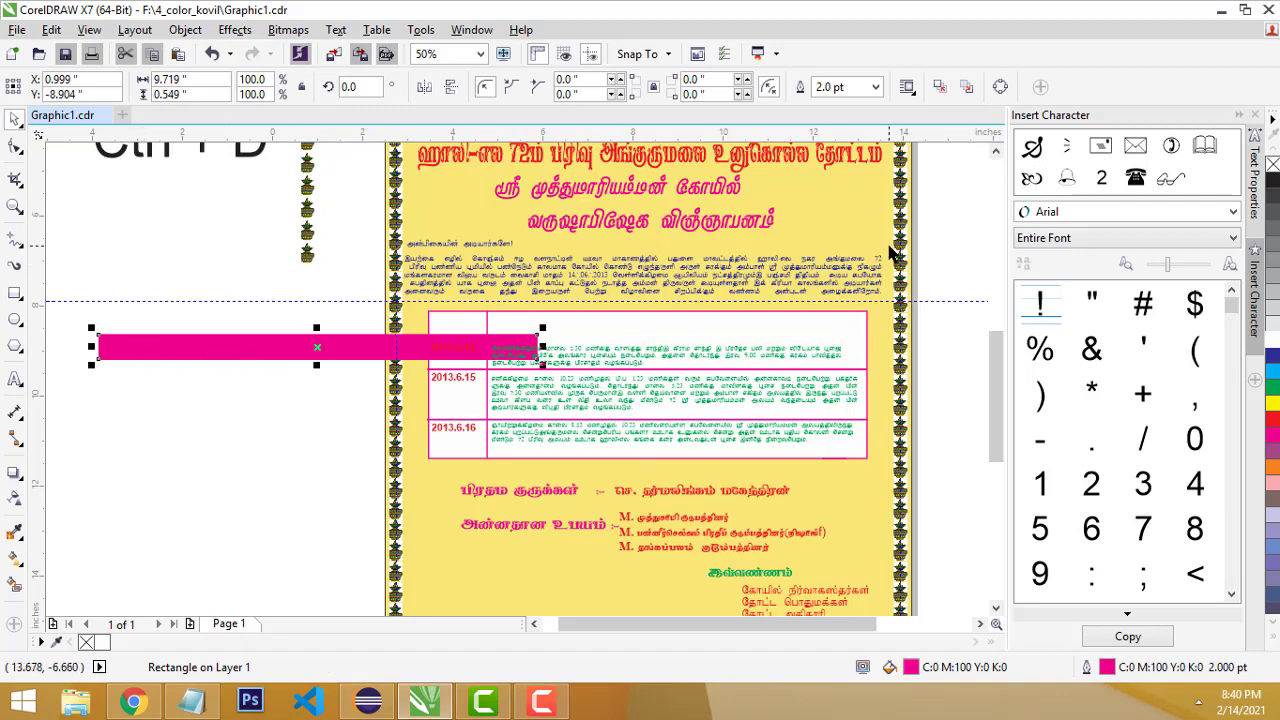
{"action": "key", "text": "ctrl+z"}
{"action": "left_click", "coordinate": [975, 284]}
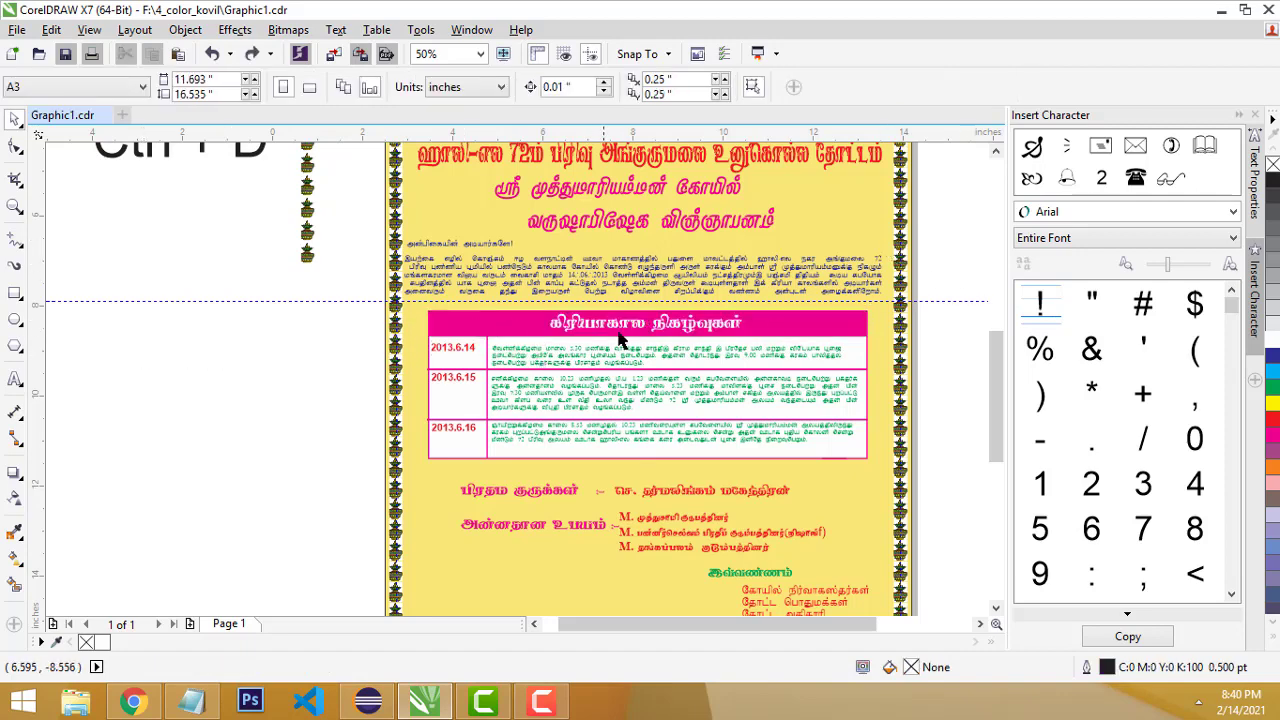
Draw a rectangle about 11.9 inches wide and 1.2 inches high outside the page, below the loose pot column.
{"action": "scroll", "coordinate": [620, 335], "scroll_direction": "down", "scroll_amount": 1}
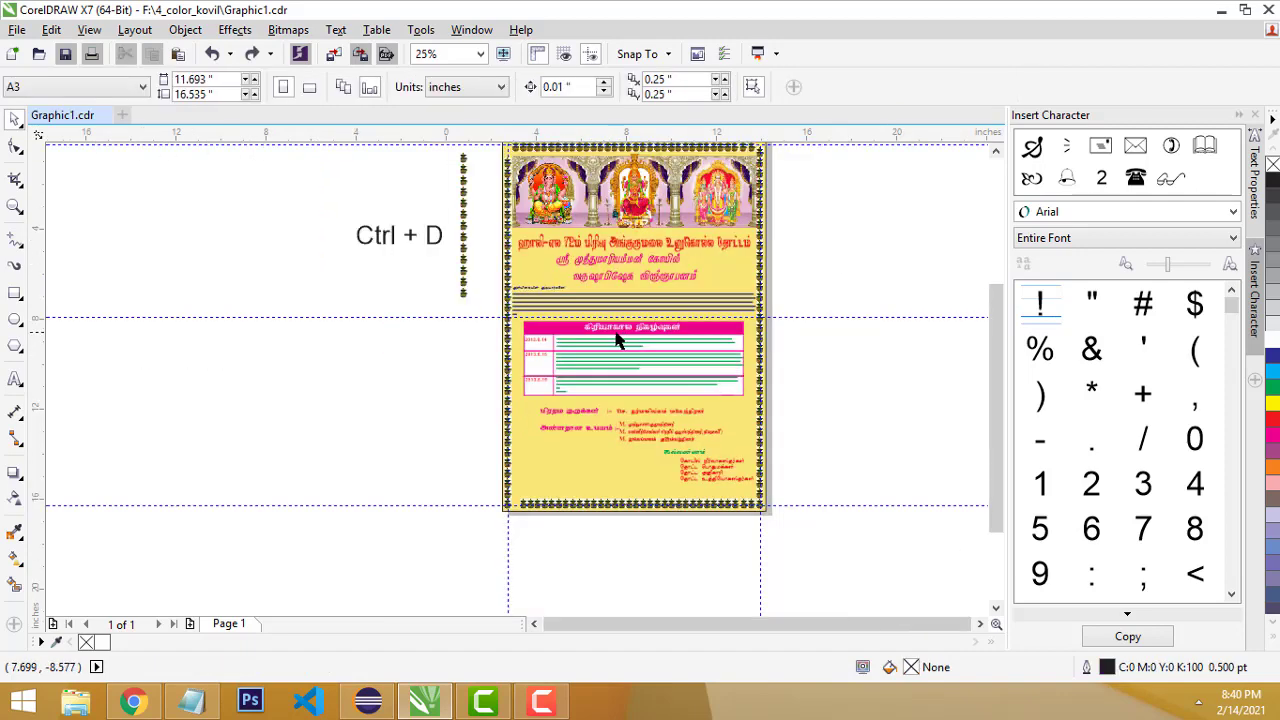
{"action": "left_click", "coordinate": [13, 295]}
{"action": "scroll", "coordinate": [277, 330], "scroll_direction": "up", "scroll_amount": 1}
{"action": "scroll", "coordinate": [276, 330], "scroll_direction": "down", "scroll_amount": 1}
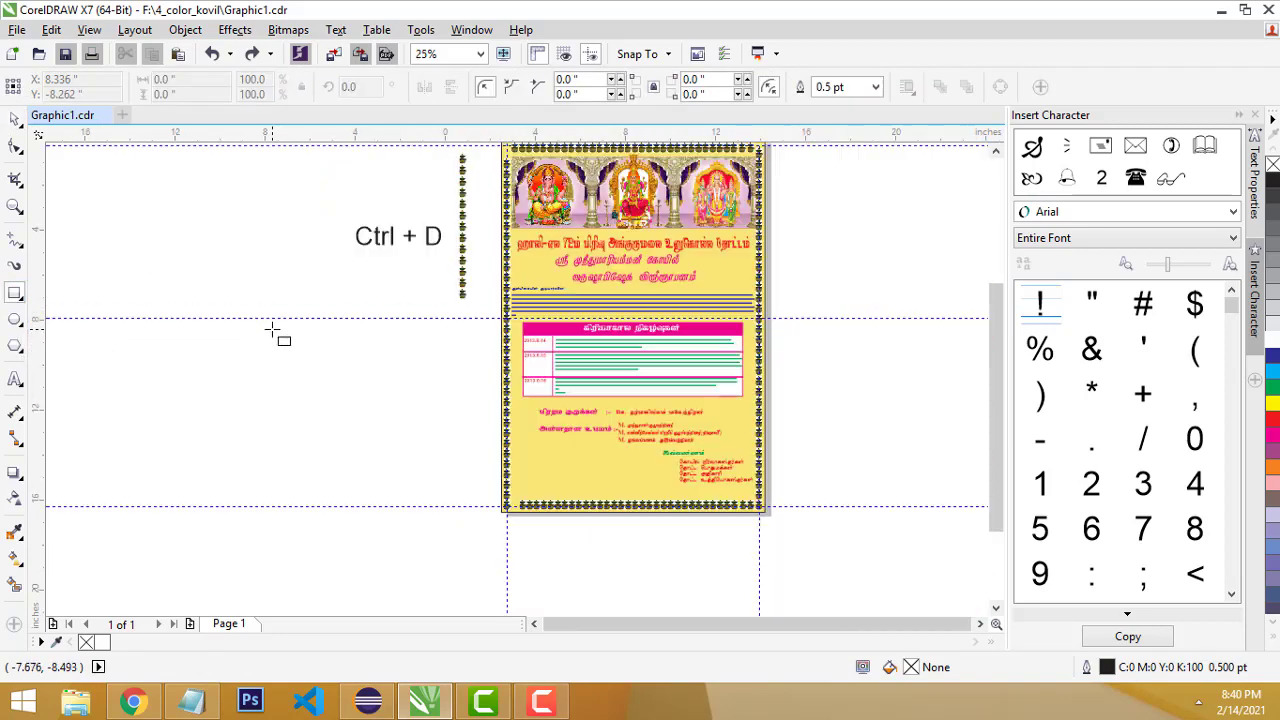
{"action": "left_click", "coordinate": [22, 300]}
{"action": "left_click_drag", "start_coordinate": [194, 319], "coordinate": [462, 345]}
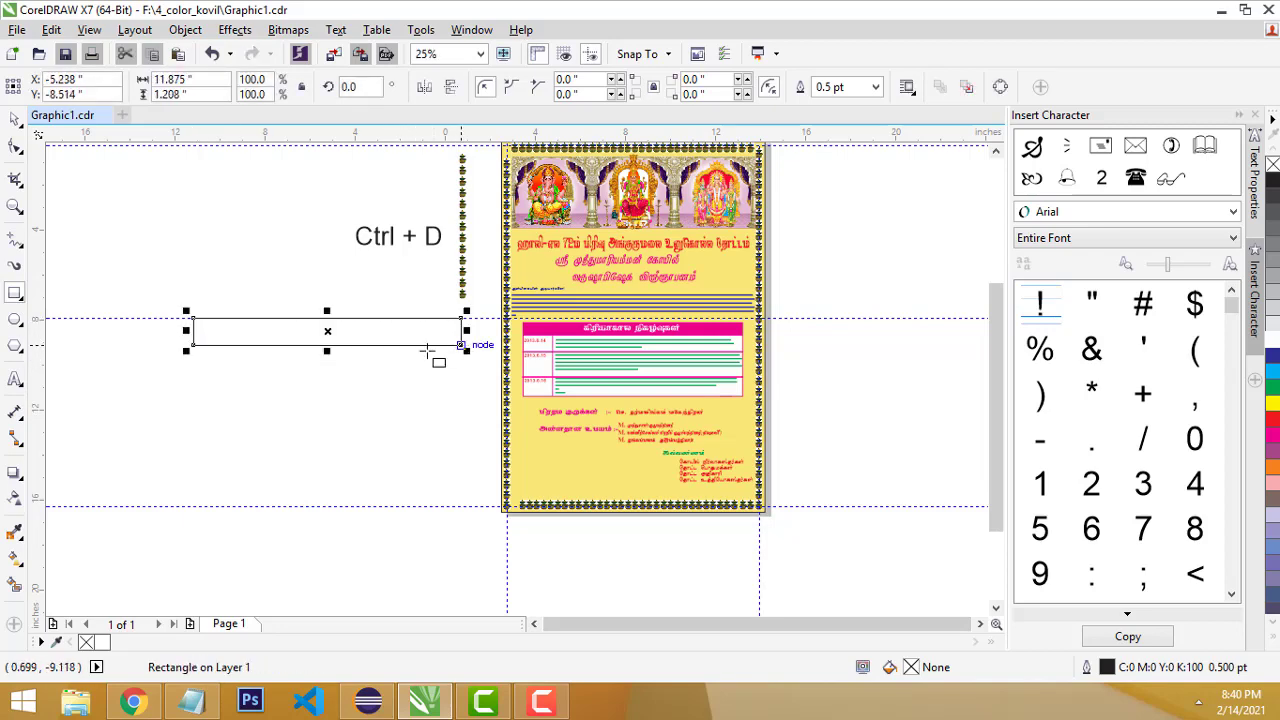
{"action": "left_click", "coordinate": [15, 118]}
{"action": "scroll", "coordinate": [335, 395], "scroll_direction": "up", "scroll_amount": 1}
{"action": "scroll", "coordinate": [358, 318], "scroll_direction": "down", "scroll_amount": 1}
{"action": "key", "text": "ctrl+d"}
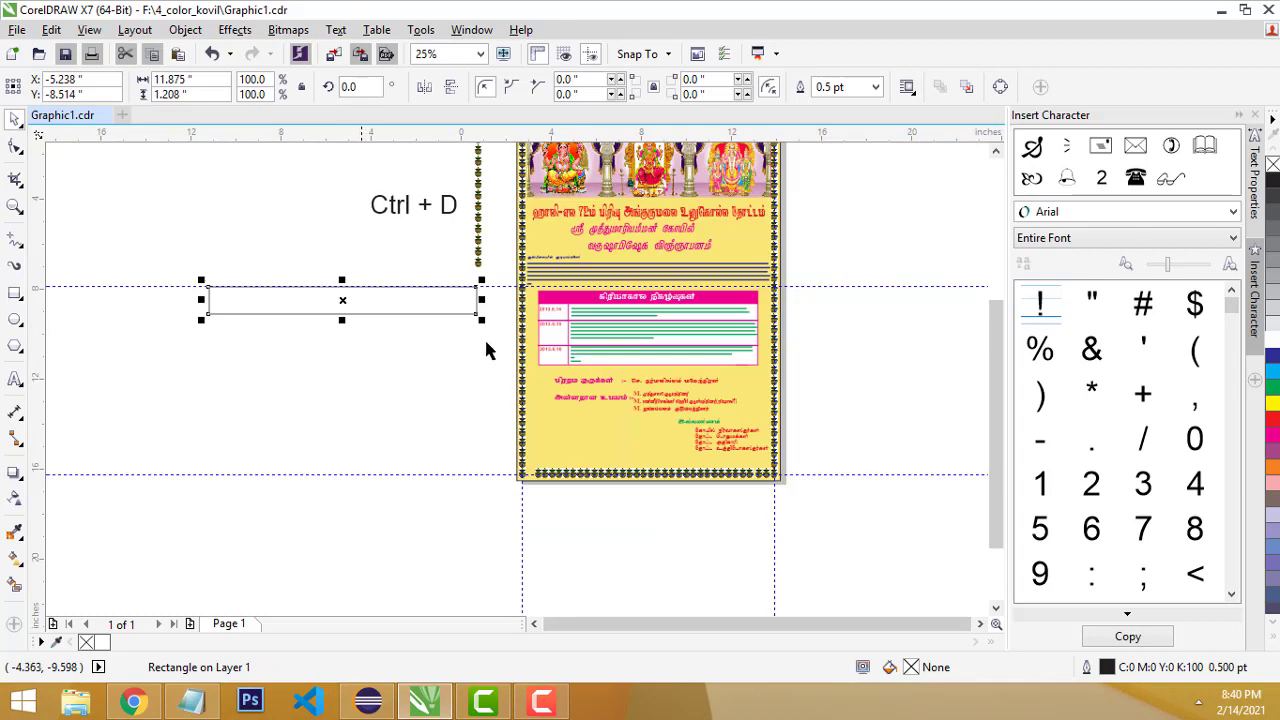
{"action": "scroll", "coordinate": [620, 313], "scroll_direction": "up", "scroll_amount": 1}
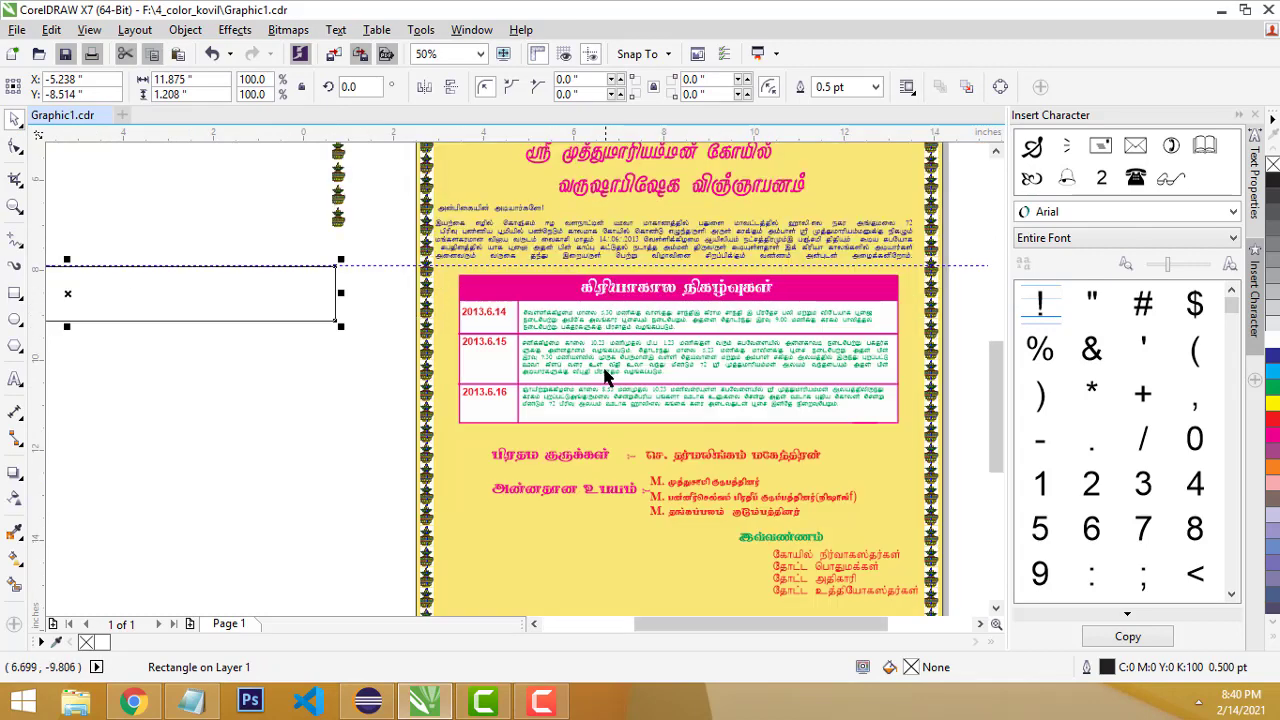
{"action": "scroll", "coordinate": [237, 309], "scroll_direction": "down", "scroll_amount": 1}
{"action": "key", "text": "ctrl+d"}
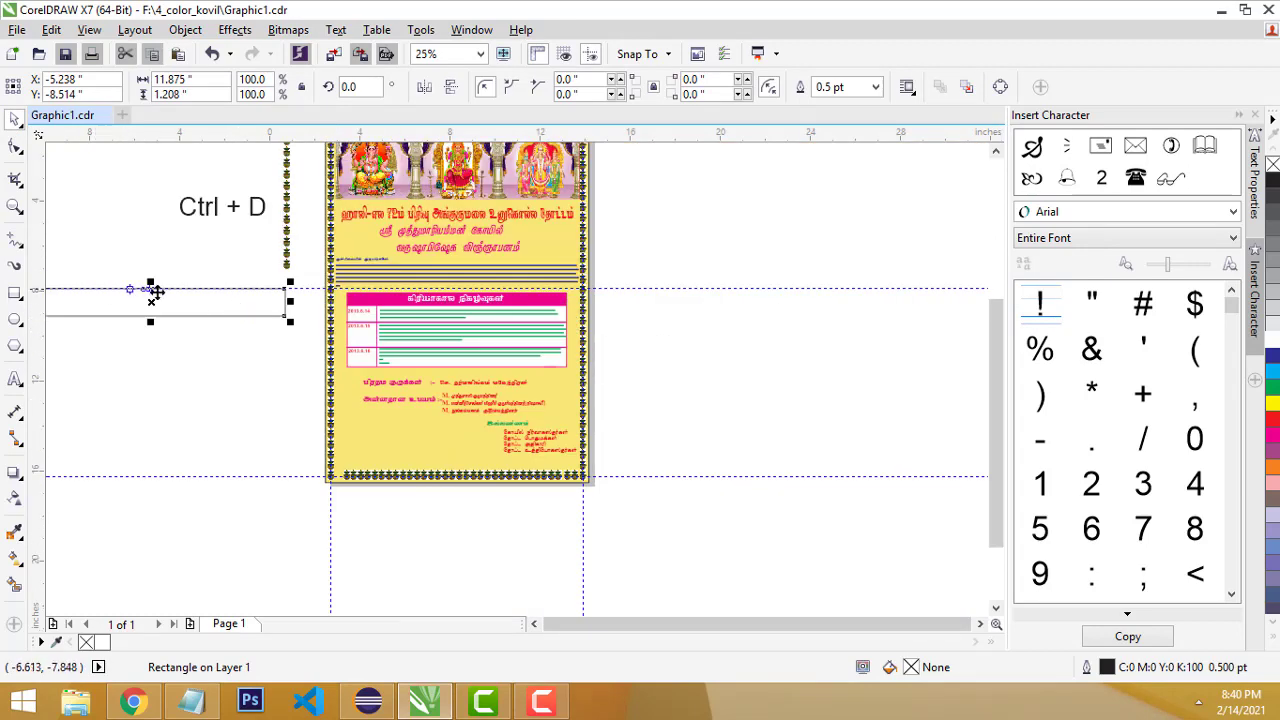
{"action": "scroll", "coordinate": [155, 291], "scroll_direction": "down", "scroll_amount": 1}
{"action": "scroll", "coordinate": [86, 286], "scroll_direction": "up", "scroll_amount": 1}
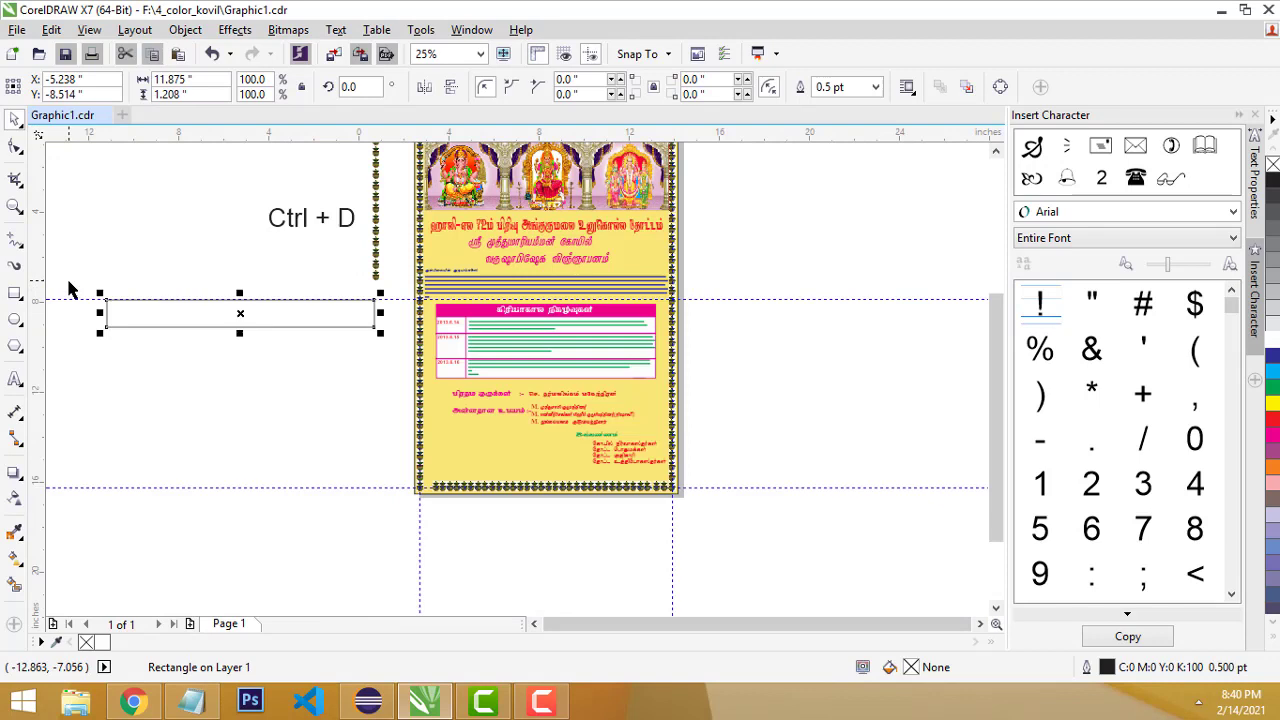
Draw a table of 3 rows and 4 columns, about 10.5 by 4.7 inches, below the new rectangle outside the page.
{"action": "left_click", "coordinate": [18, 350]}
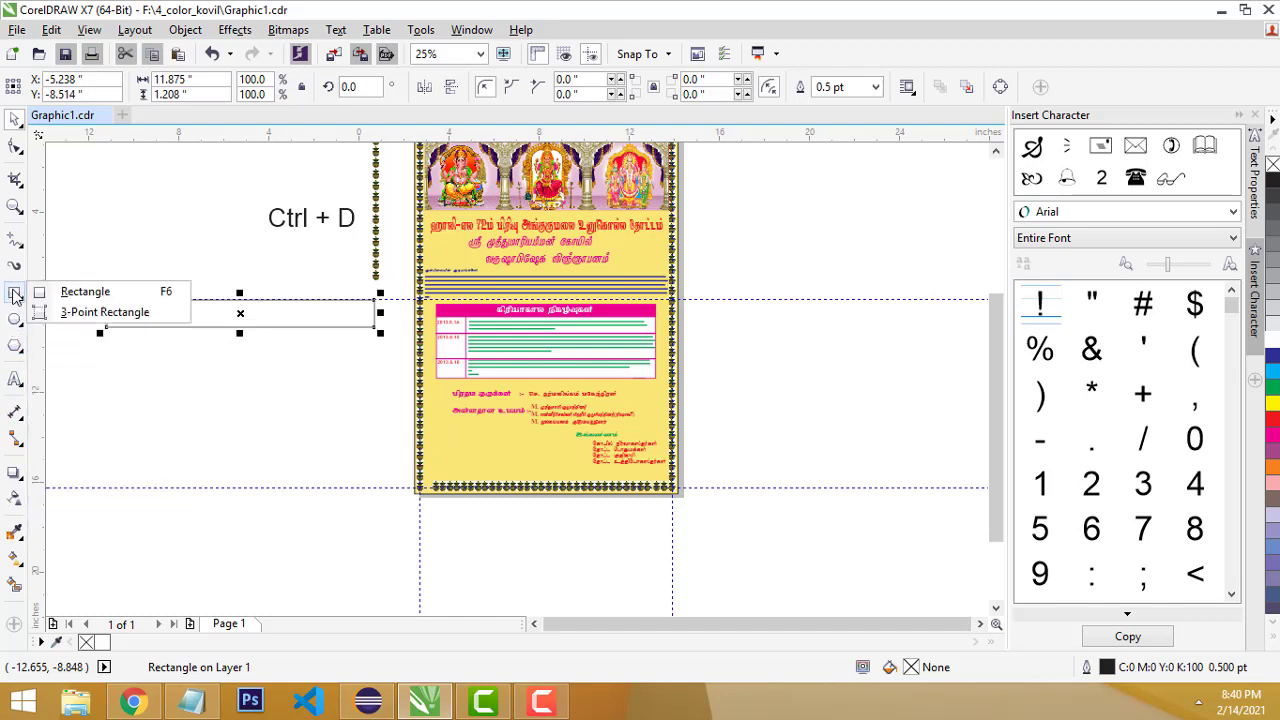
{"action": "mouse_move", "coordinate": [16, 378]}
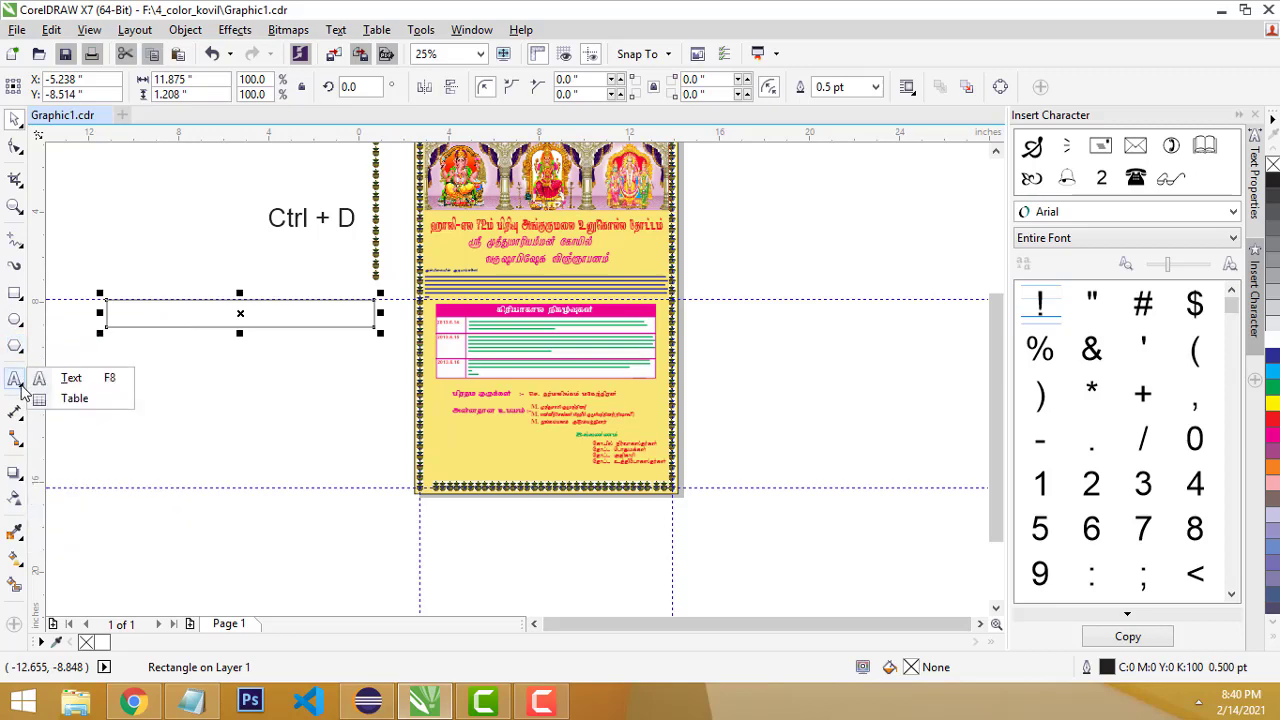
{"action": "left_click", "coordinate": [66, 399]}
{"action": "scroll", "coordinate": [248, 366], "scroll_direction": "up", "scroll_amount": 1}
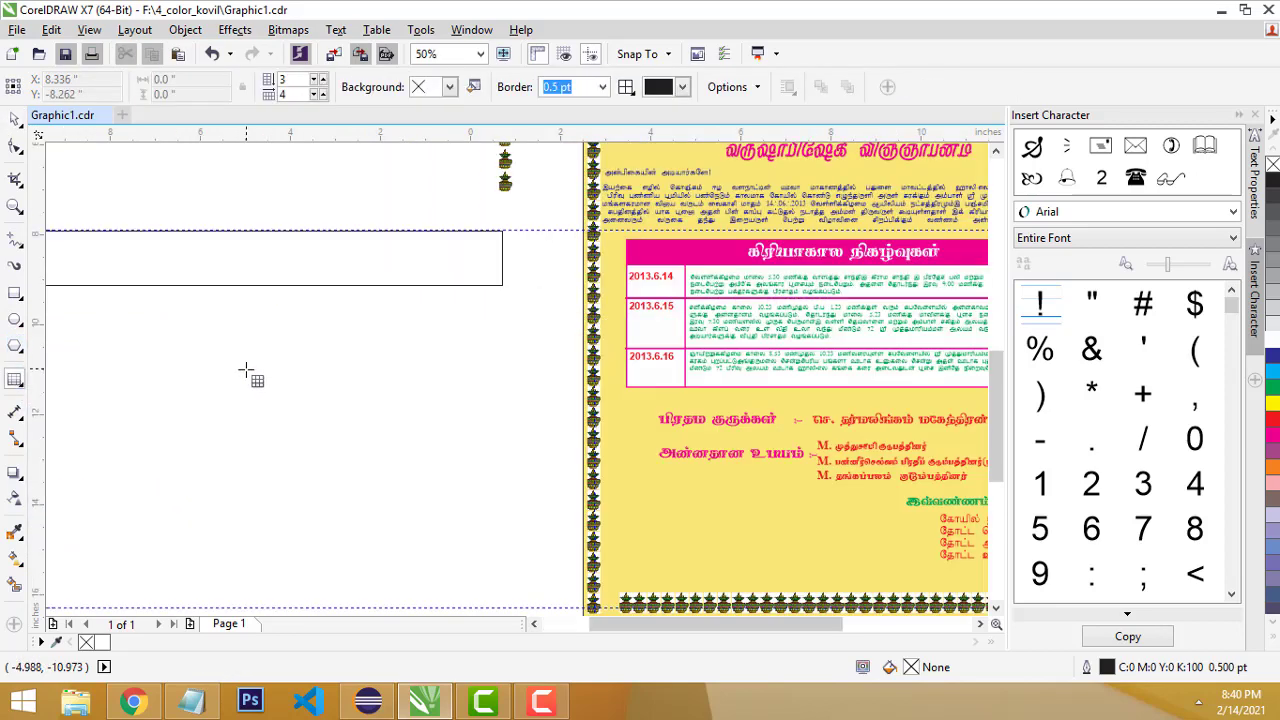
{"action": "scroll", "coordinate": [248, 370], "scroll_direction": "down", "scroll_amount": 1}
{"action": "left_click_drag", "start_coordinate": [96, 356], "coordinate": [333, 464]}
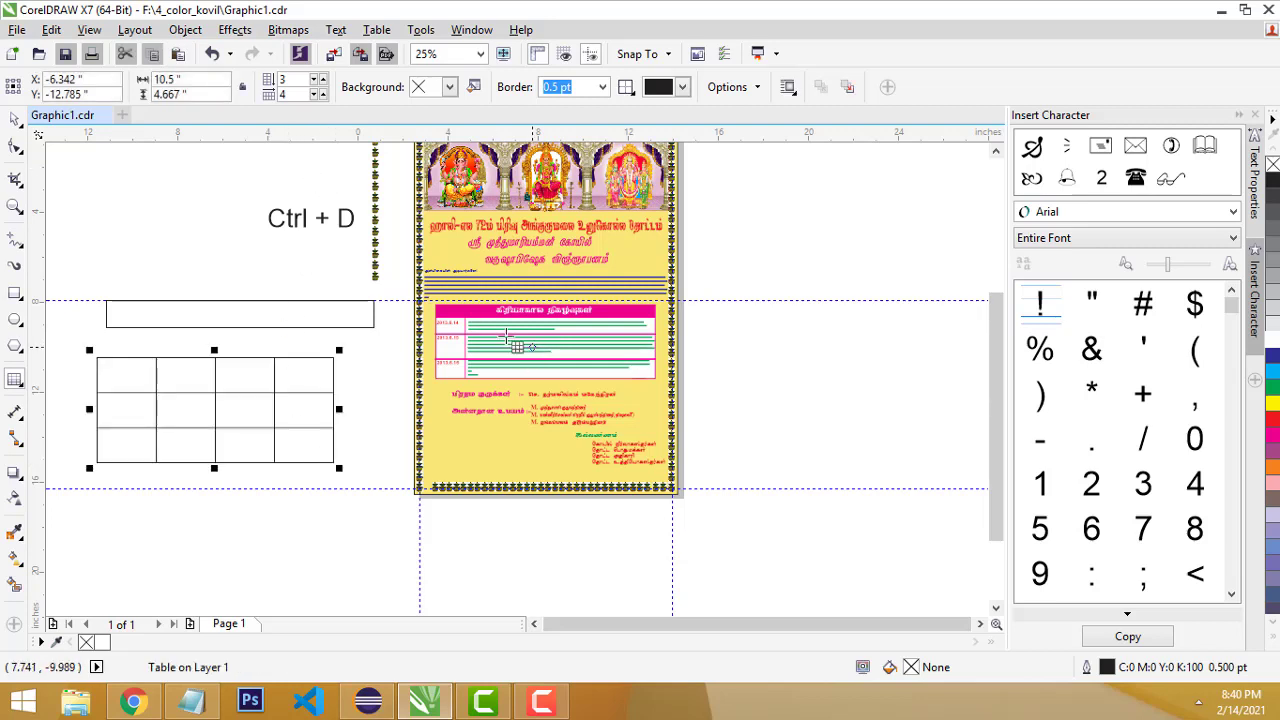
Reduce the new table to 1 row.
{"action": "left_click", "coordinate": [316, 85]}
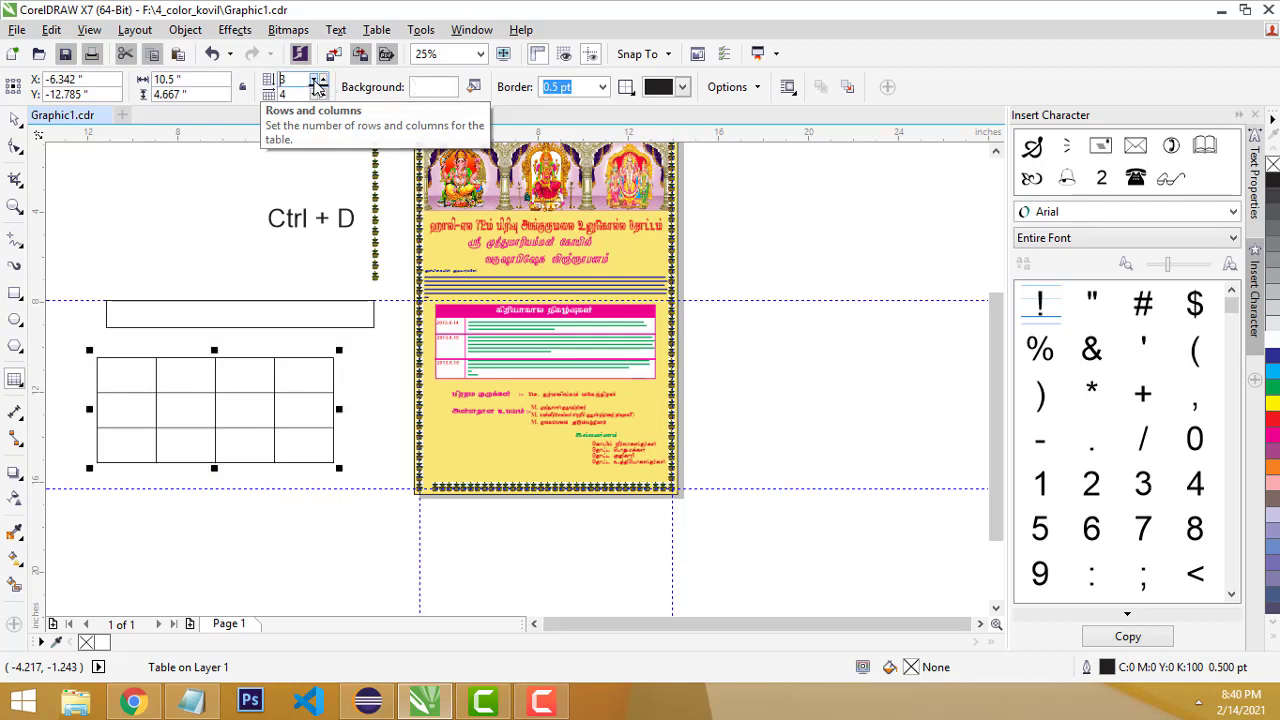
{"action": "left_click", "coordinate": [316, 85]}
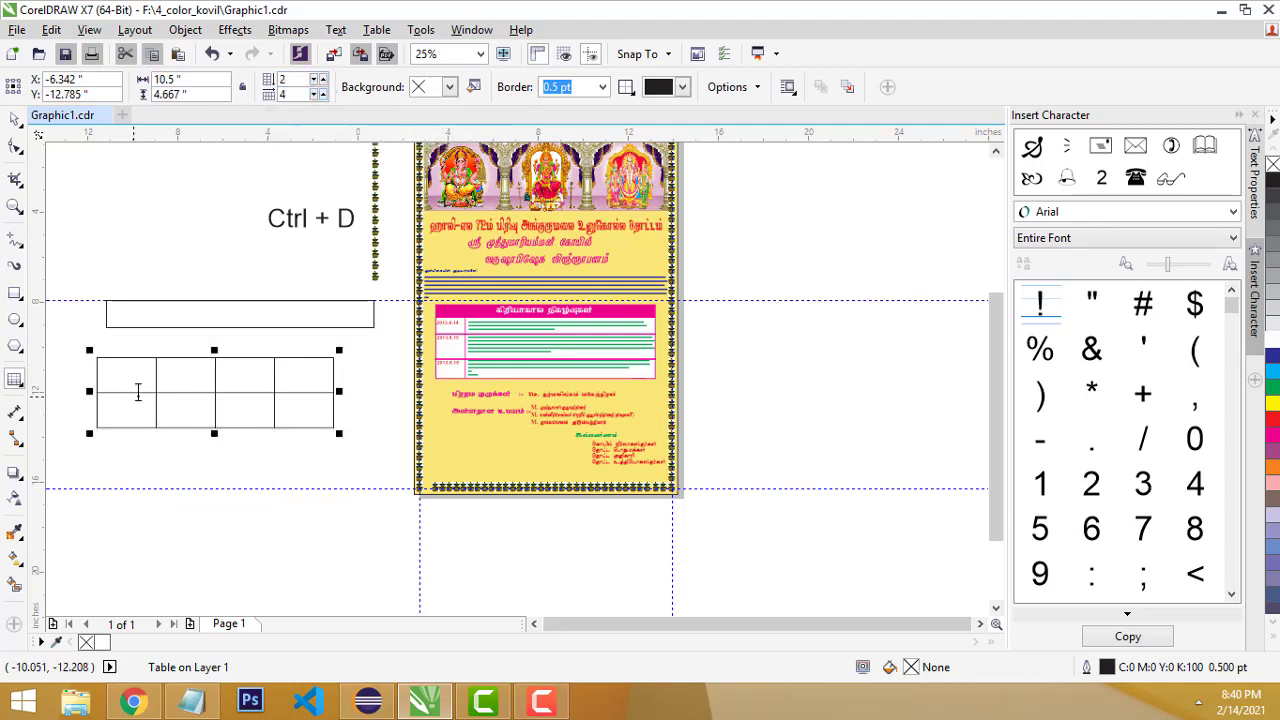
{"action": "left_click", "coordinate": [316, 85]}
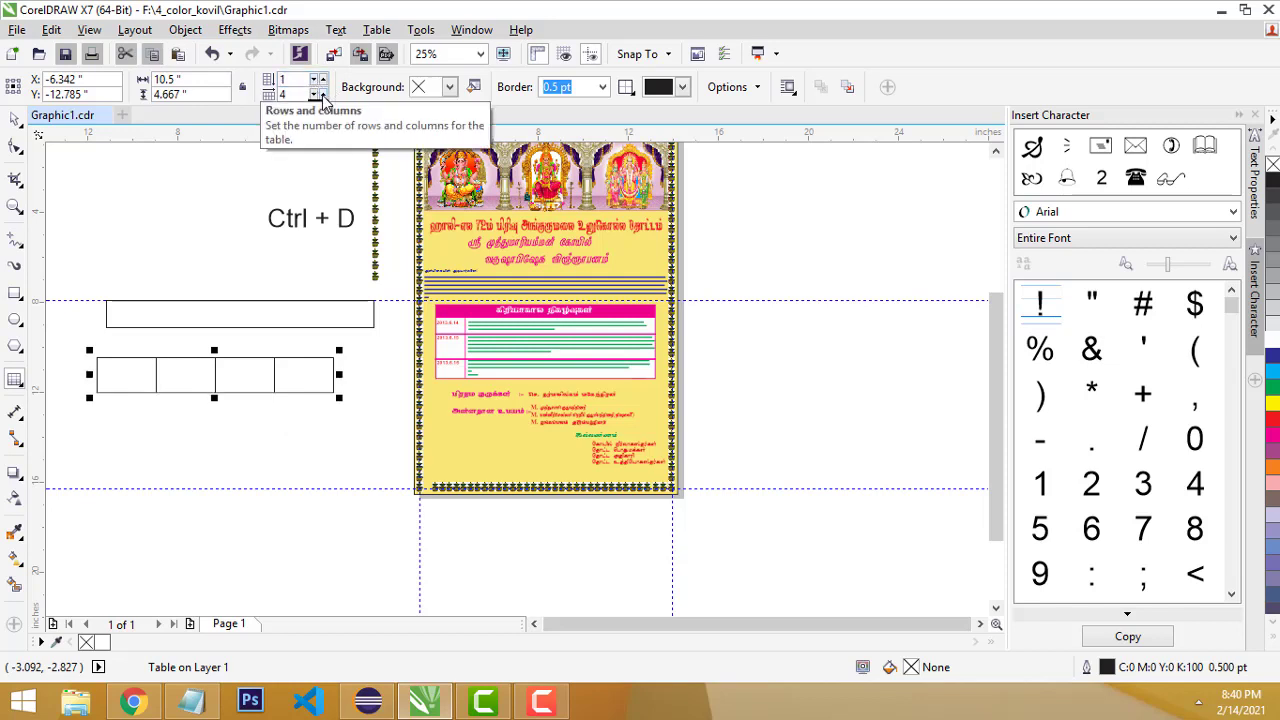
Set the table to 3 rows and 2 columns and stretch it to about 14.2 inches wide.
{"action": "left_click", "coordinate": [316, 98]}
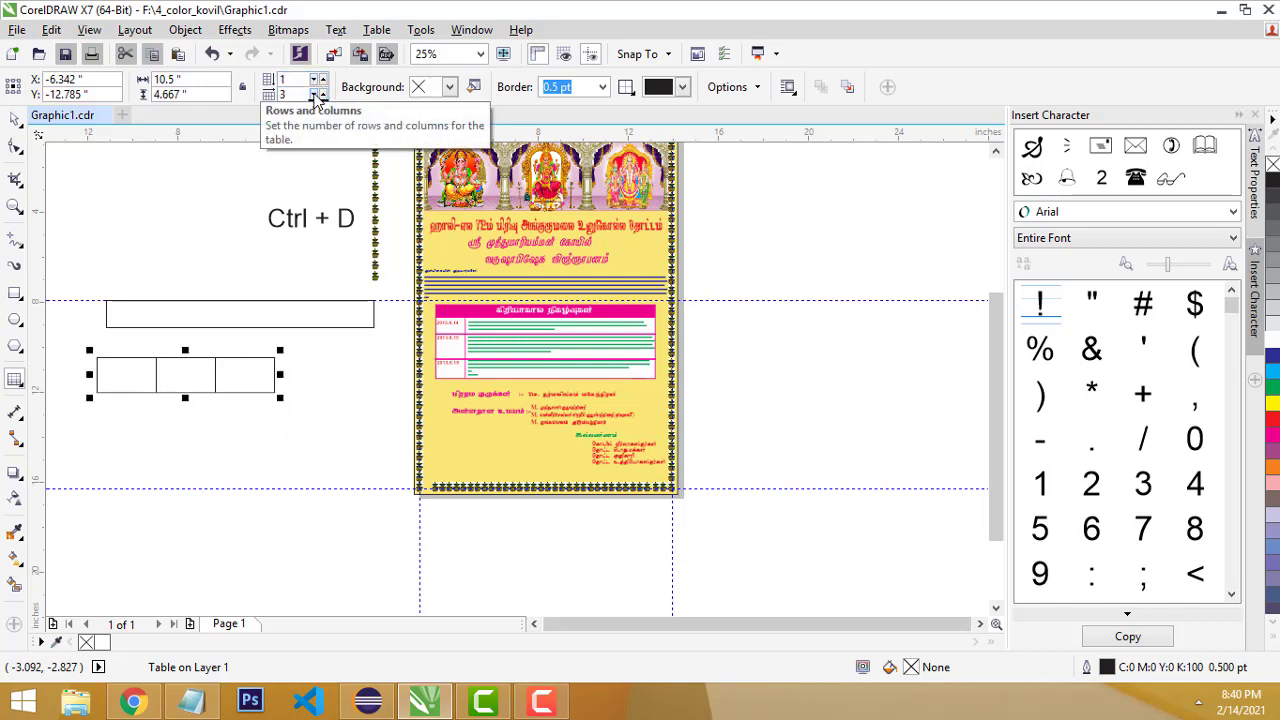
{"action": "left_click", "coordinate": [316, 98]}
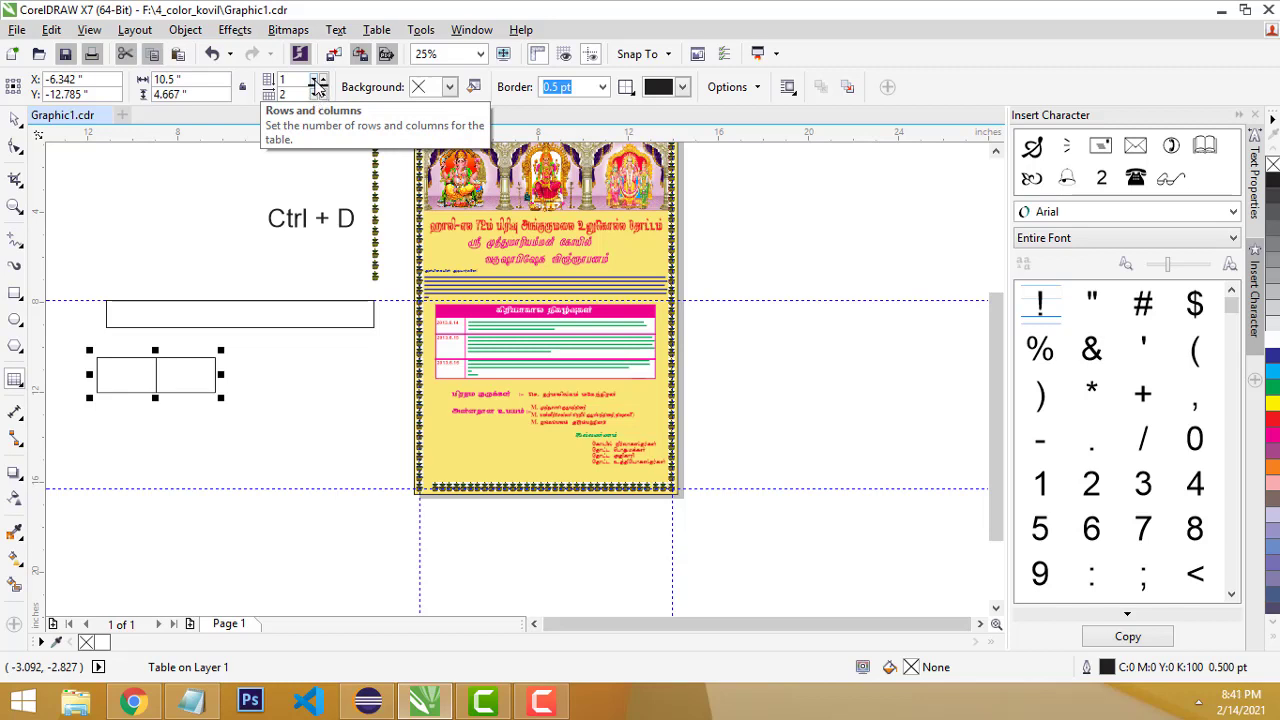
{"action": "left_click", "coordinate": [323, 80]}
{"action": "left_click", "coordinate": [323, 80]}
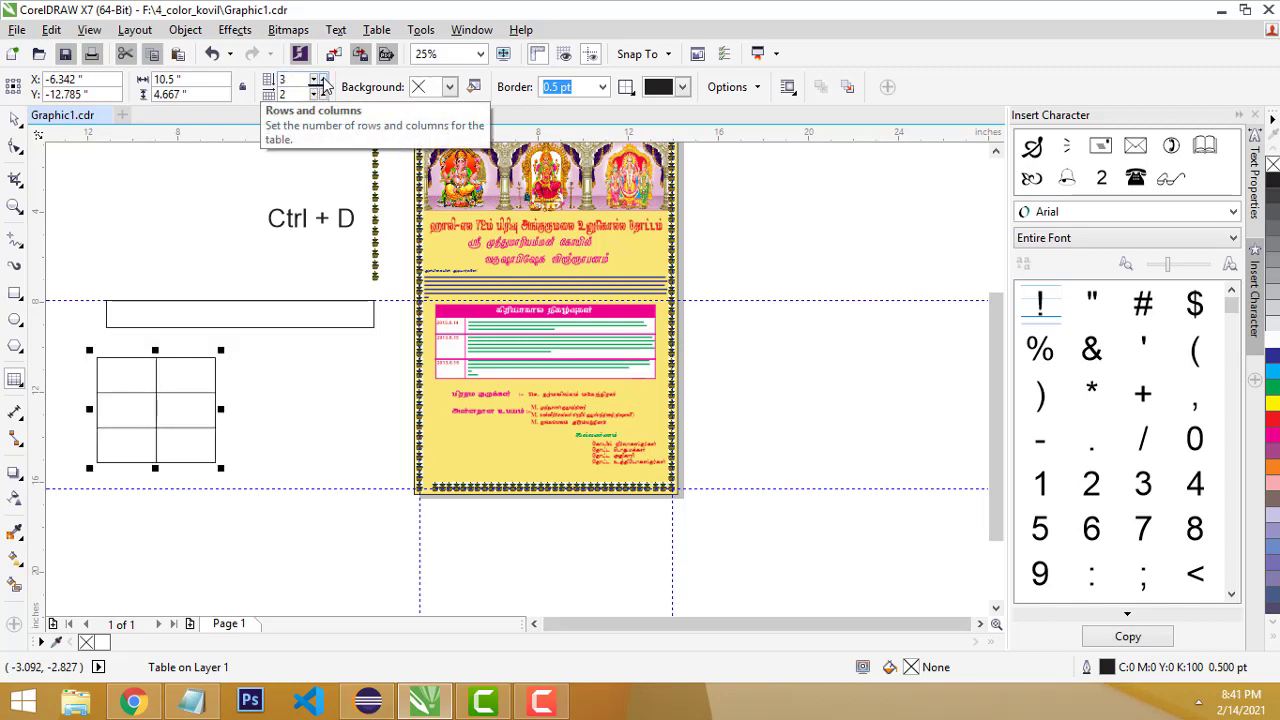
{"action": "left_click_drag", "start_coordinate": [221, 408], "coordinate": [412, 400]}
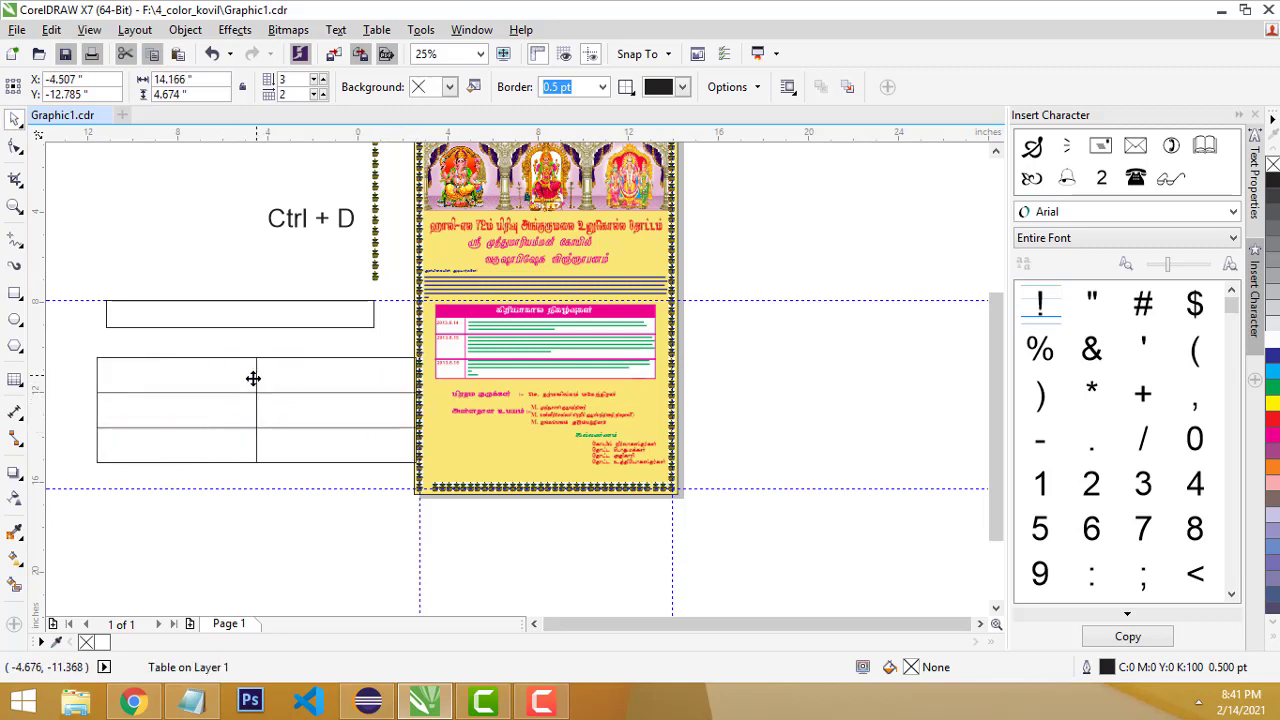
Narrow the table's first column and make its middle row taller by shifting the lower row divider and bottom edge down.
{"action": "double_click", "coordinate": [282, 410]}
{"action": "left_click_drag", "start_coordinate": [259, 414], "coordinate": [137, 411]}
{"action": "scroll", "coordinate": [369, 440], "scroll_direction": "down", "scroll_amount": 1}
{"action": "scroll", "coordinate": [300, 443], "scroll_direction": "up", "scroll_amount": 1}
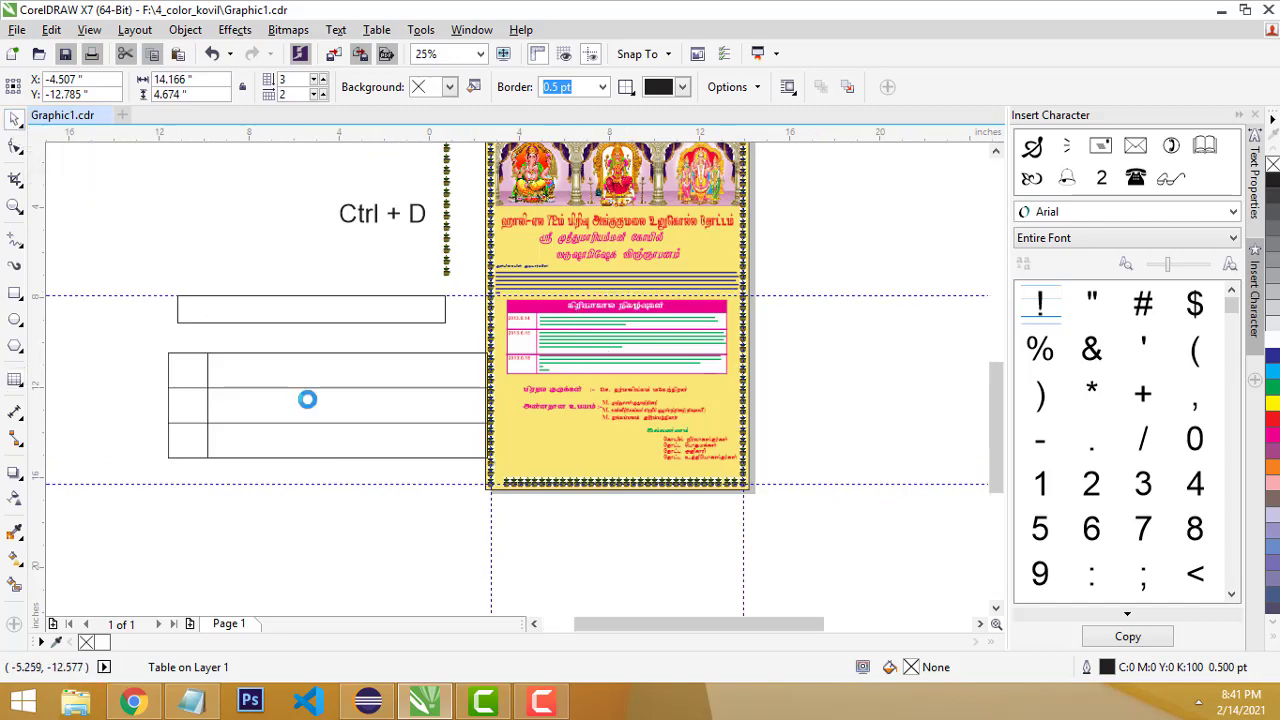
{"action": "scroll", "coordinate": [310, 397], "scroll_direction": "up", "scroll_amount": 1}
{"action": "scroll", "coordinate": [414, 383], "scroll_direction": "down", "scroll_amount": 1}
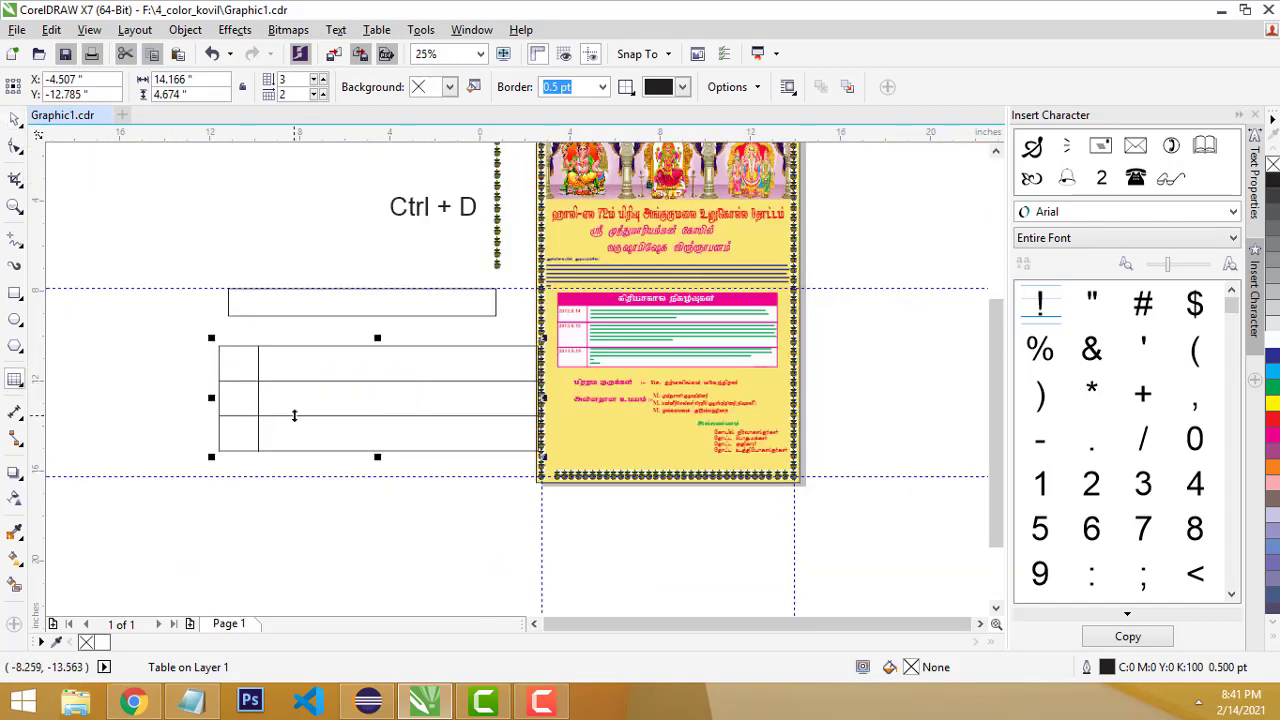
{"action": "left_click_drag", "start_coordinate": [300, 414], "coordinate": [295, 429]}
{"action": "left_click_drag", "start_coordinate": [372, 454], "coordinate": [368, 472]}
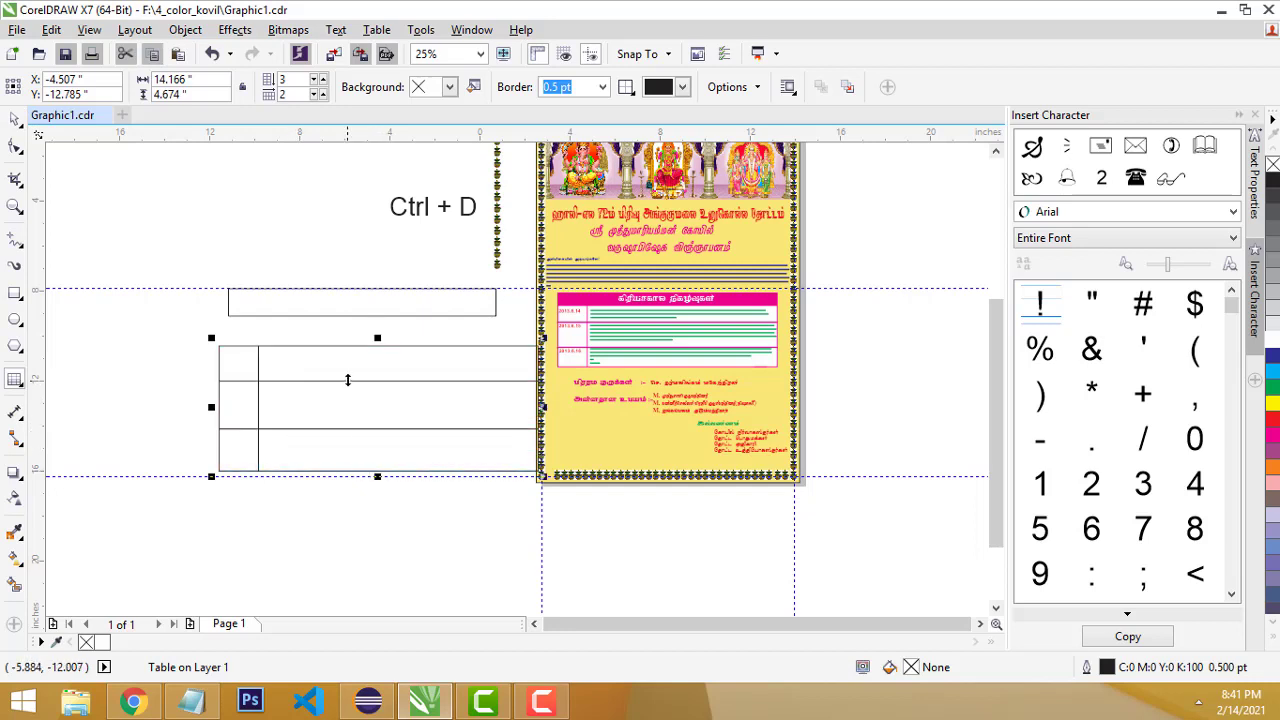
{"action": "mouse_move", "coordinate": [346, 379]}
{"action": "left_mouse_down"}
{"action": "mouse_move", "coordinate": [349, 394]}
{"action": "mouse_move", "coordinate": [353, 379]}
{"action": "left_mouse_up"}
Delete the table and draw a new one of 3 rows and 4 columns, about 13.1 by 5.1 inches, below the empty rectangle.
{"action": "scroll", "coordinate": [360, 380], "scroll_direction": "up", "scroll_amount": 2}
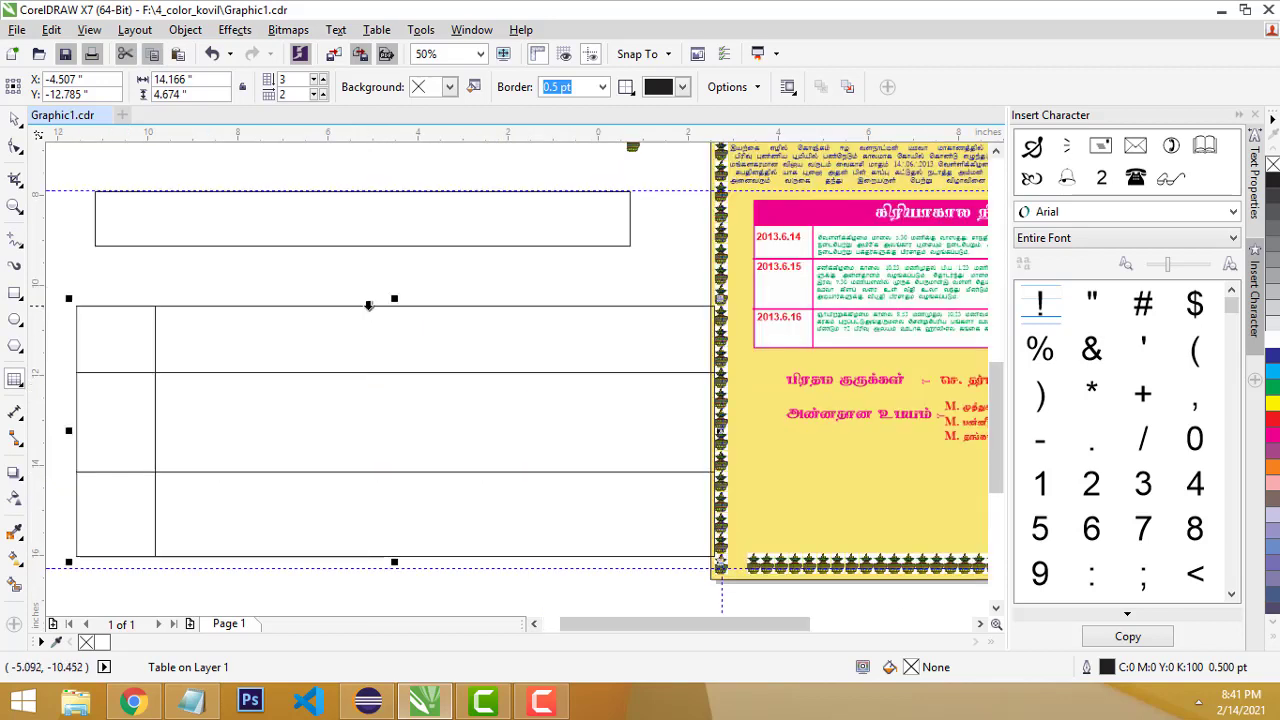
{"action": "left_click", "coordinate": [460, 425]}
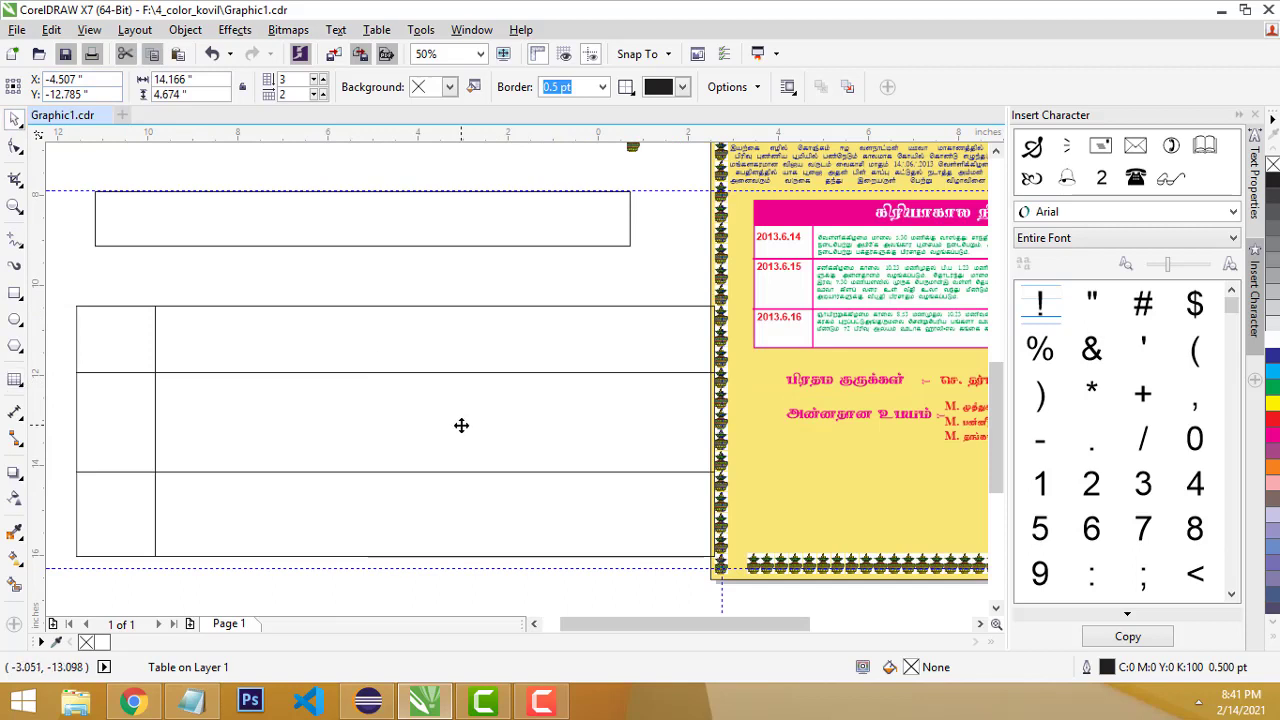
{"action": "key", "text": "Delete"}
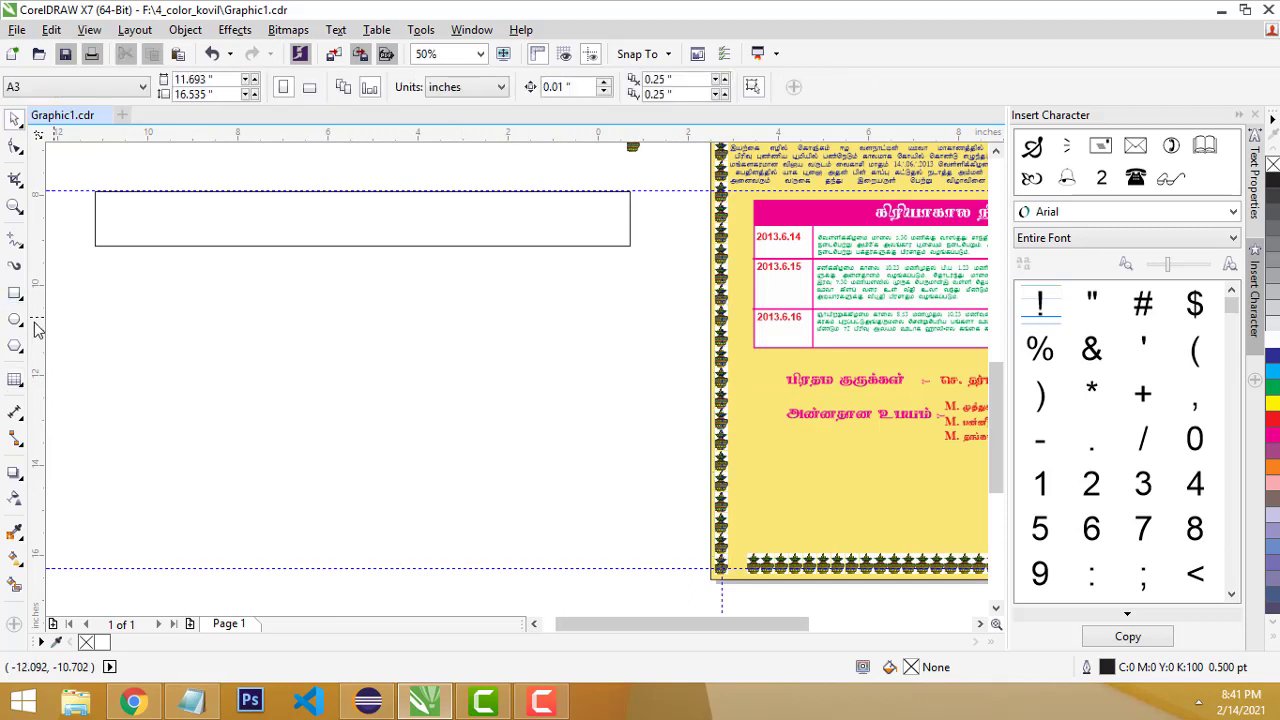
{"action": "left_click", "coordinate": [15, 380]}
{"action": "left_click_drag", "start_coordinate": [70, 305], "coordinate": [660, 533]}
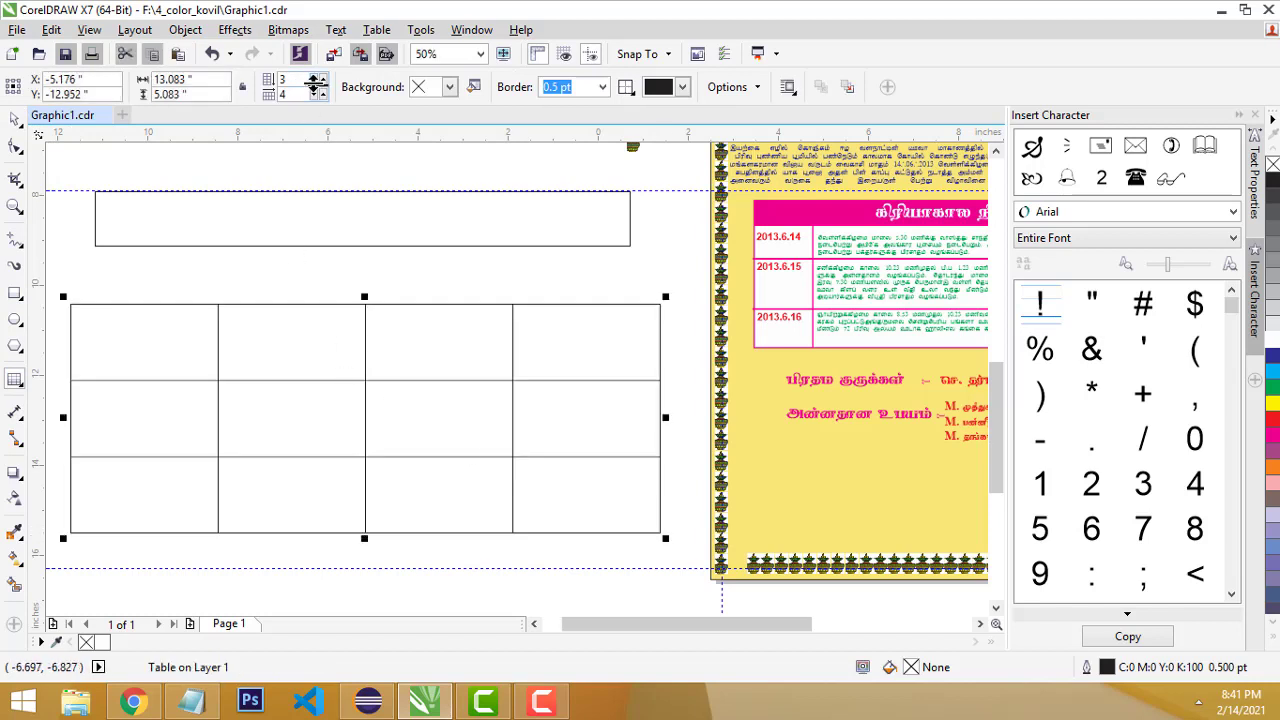
Set the new table to 3 rows and 2 columns and widen it to about 12.6 inches.
{"action": "left_click", "coordinate": [314, 84]}
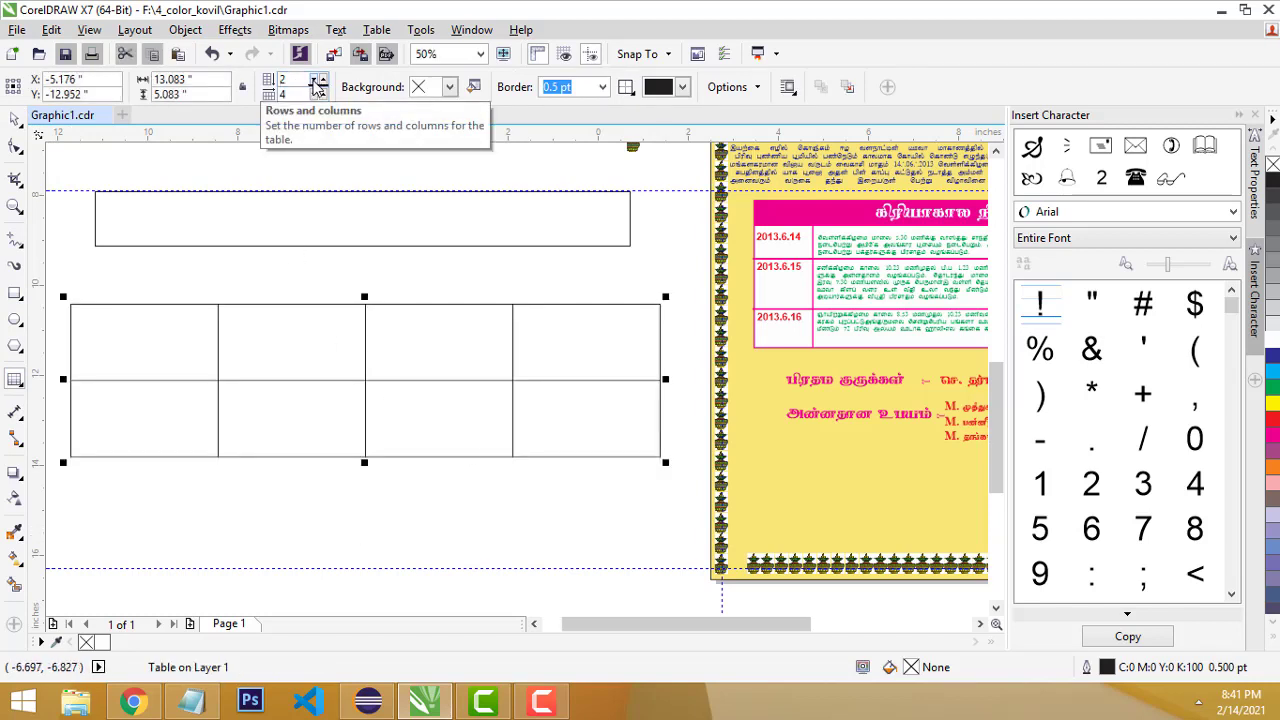
{"action": "left_click", "coordinate": [322, 79]}
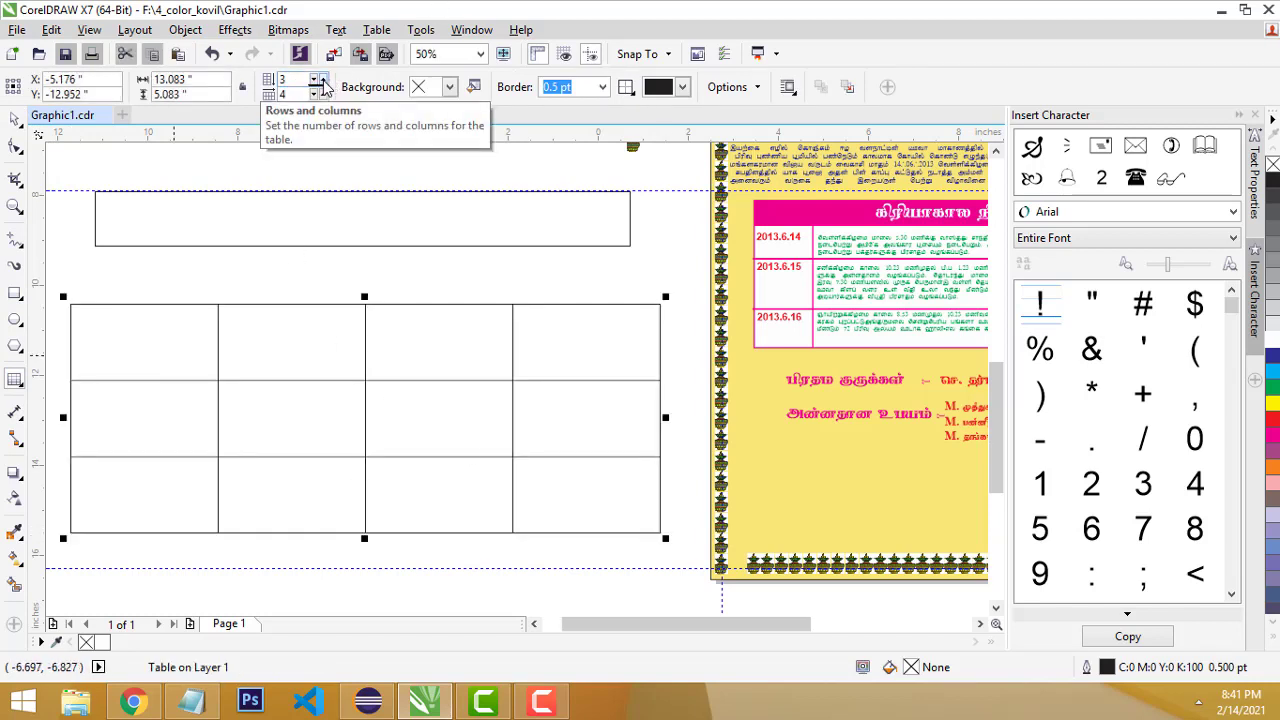
{"action": "left_click", "coordinate": [314, 95]}
{"action": "left_click", "coordinate": [314, 95]}
{"action": "left_click", "coordinate": [314, 95]}
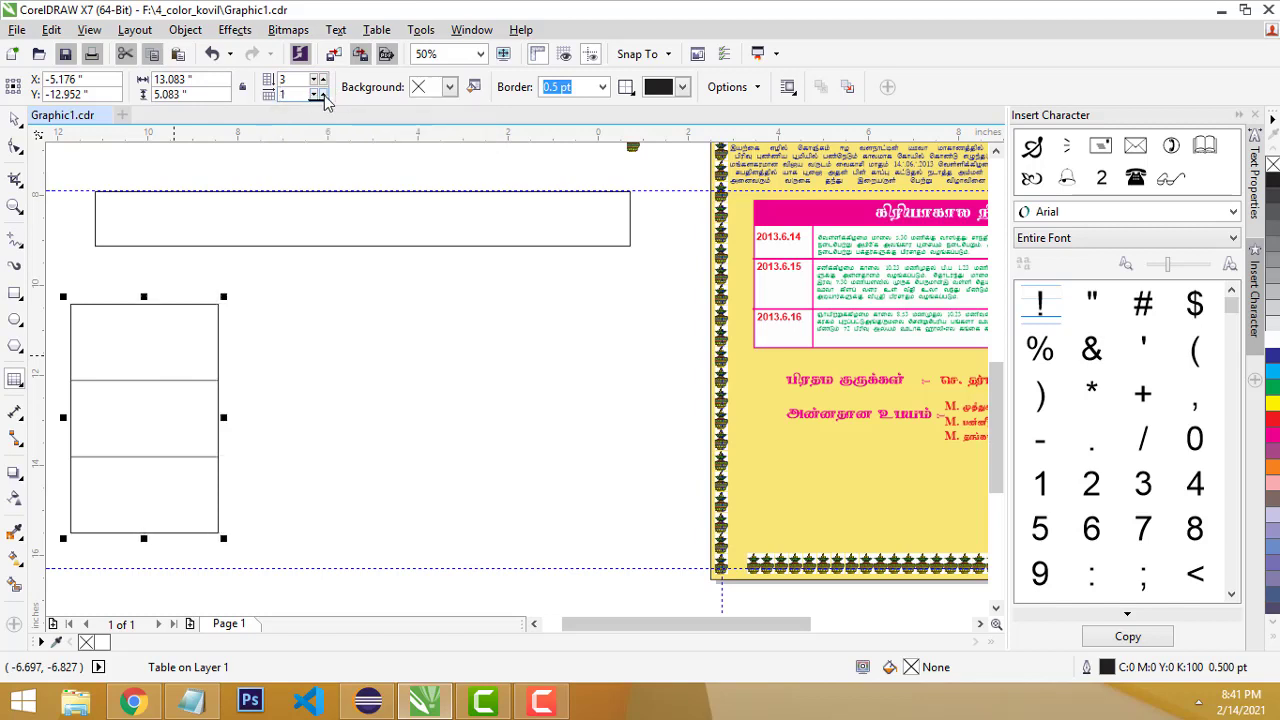
{"action": "left_click", "coordinate": [322, 93]}
{"action": "left_click_drag", "start_coordinate": [372, 418], "coordinate": [646, 416]}
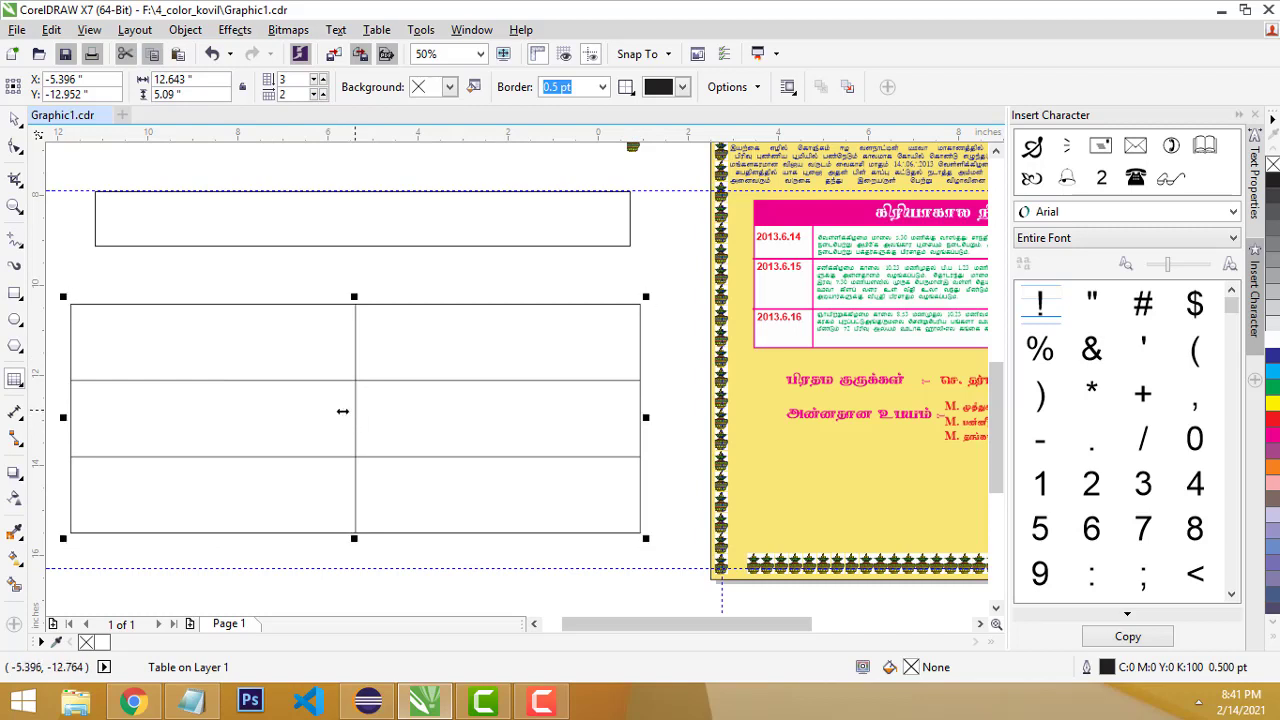
Narrow the new table's first column and enlarge its middle row by moving both row dividers outward.
{"action": "left_click_drag", "start_coordinate": [343, 411], "coordinate": [186, 417]}
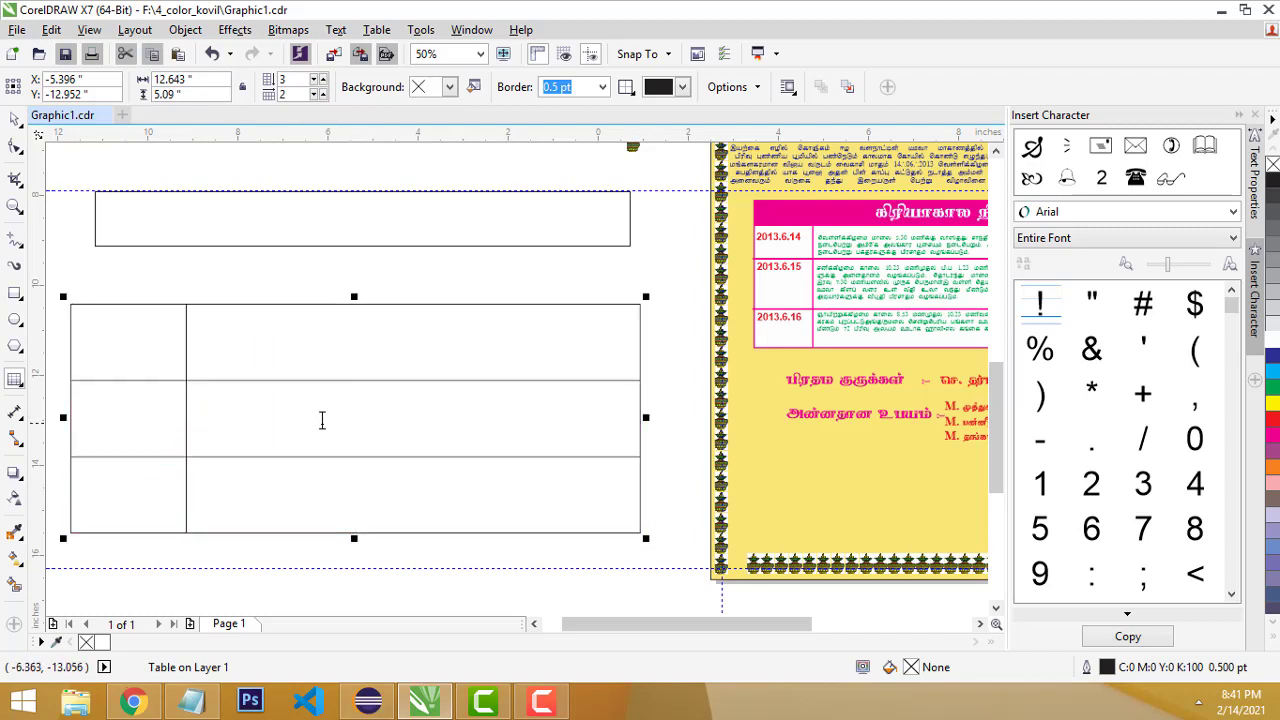
{"action": "left_click_drag", "start_coordinate": [296, 455], "coordinate": [296, 488]}
{"action": "left_click_drag", "start_coordinate": [349, 381], "coordinate": [346, 354]}
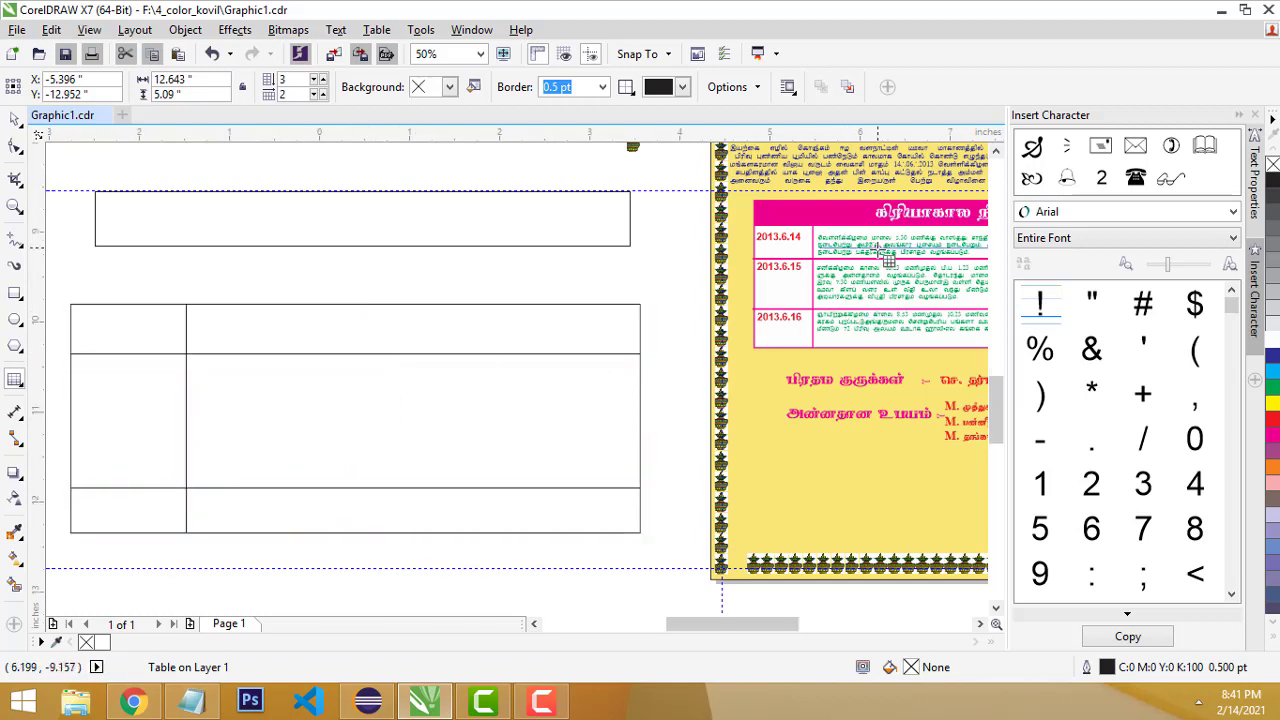
Examine the poster's schedule table and its magenta heading bar beside the new table outside the page.
{"action": "scroll", "coordinate": [880, 250], "scroll_direction": "up", "scroll_amount": 1}
{"action": "left_click_drag", "start_coordinate": [733, 622], "coordinate": [776, 622]}
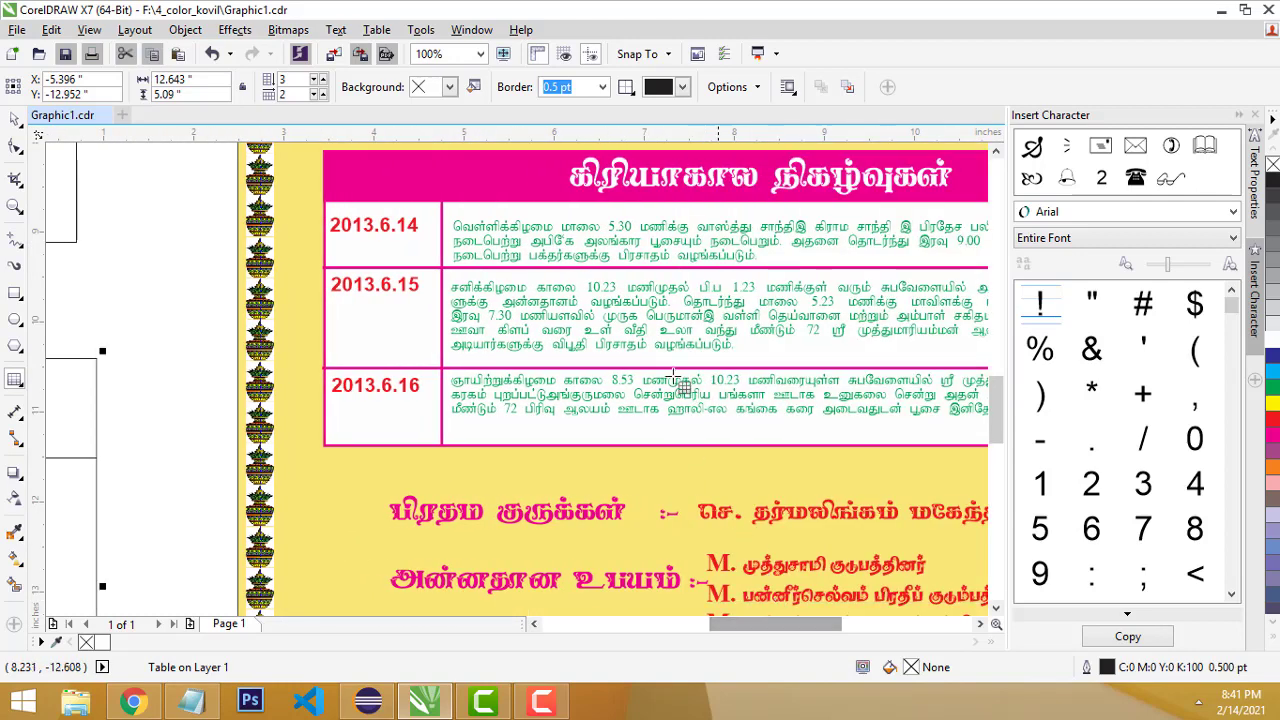
{"action": "scroll", "coordinate": [641, 394], "scroll_direction": "down", "scroll_amount": 1}
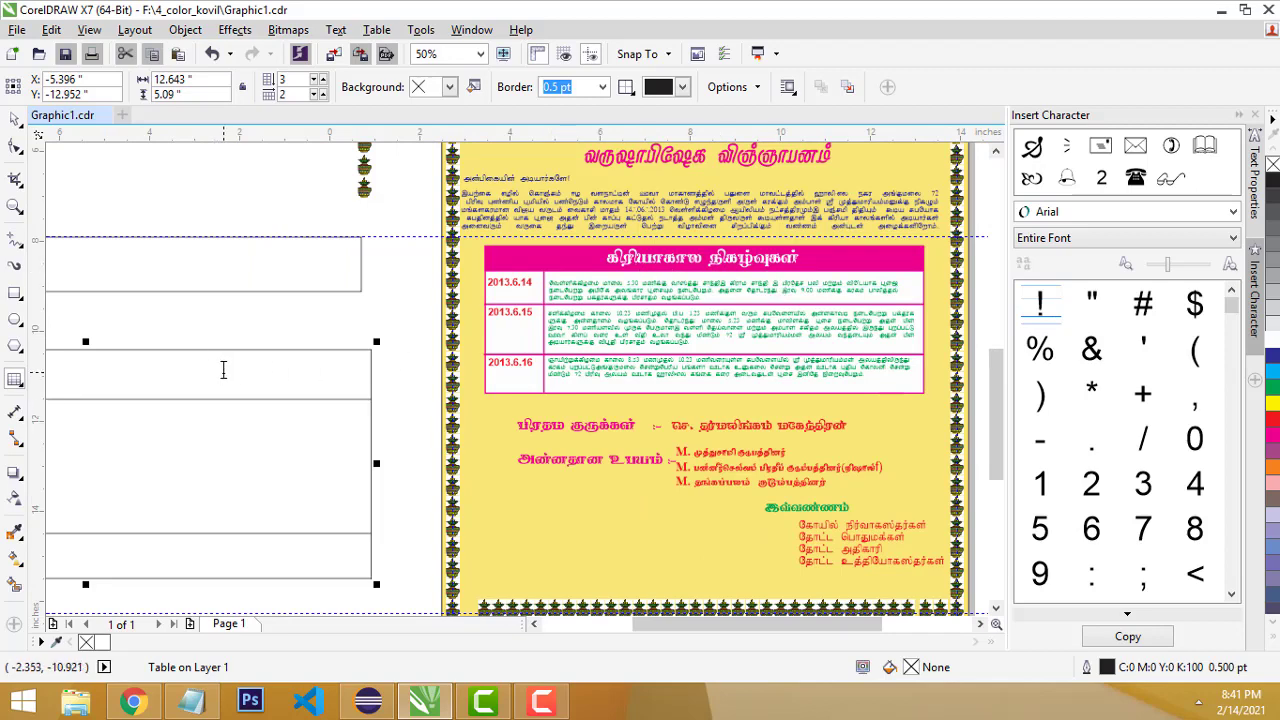
{"action": "key", "text": "ctrl+d"}
{"action": "scroll", "coordinate": [462, 381], "scroll_direction": "down", "scroll_amount": 1}
{"action": "scroll", "coordinate": [300, 375], "scroll_direction": "up", "scroll_amount": 1}
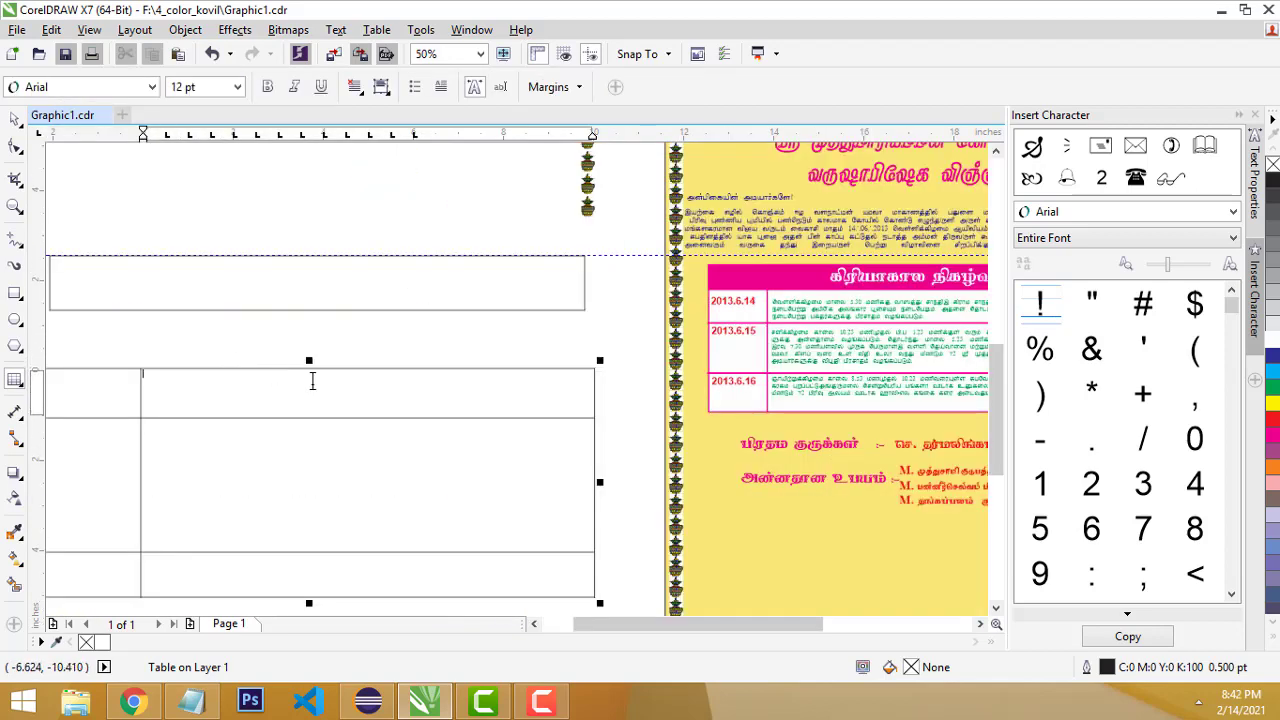
{"action": "scroll", "coordinate": [294, 380], "scroll_direction": "down", "scroll_amount": 1}
{"action": "scroll", "coordinate": [207, 357], "scroll_direction": "up", "scroll_amount": 1}
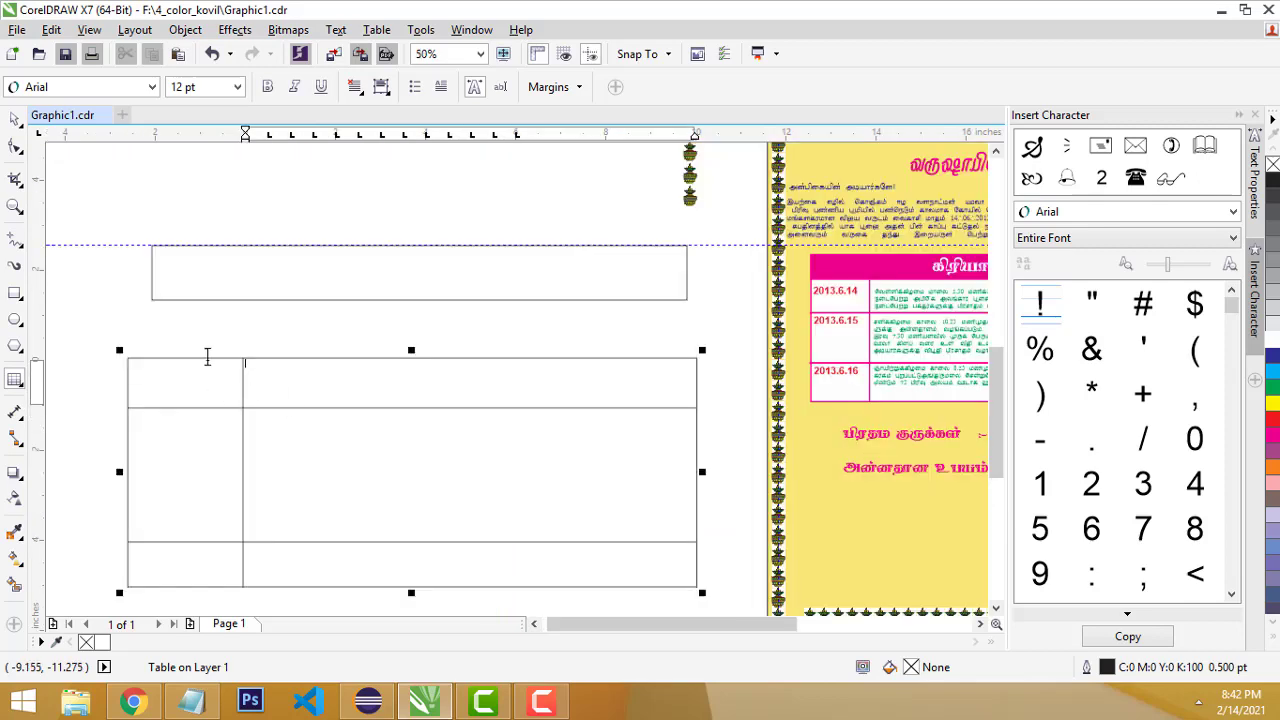
{"action": "left_click", "coordinate": [15, 118]}
{"action": "left_click", "coordinate": [893, 270]}
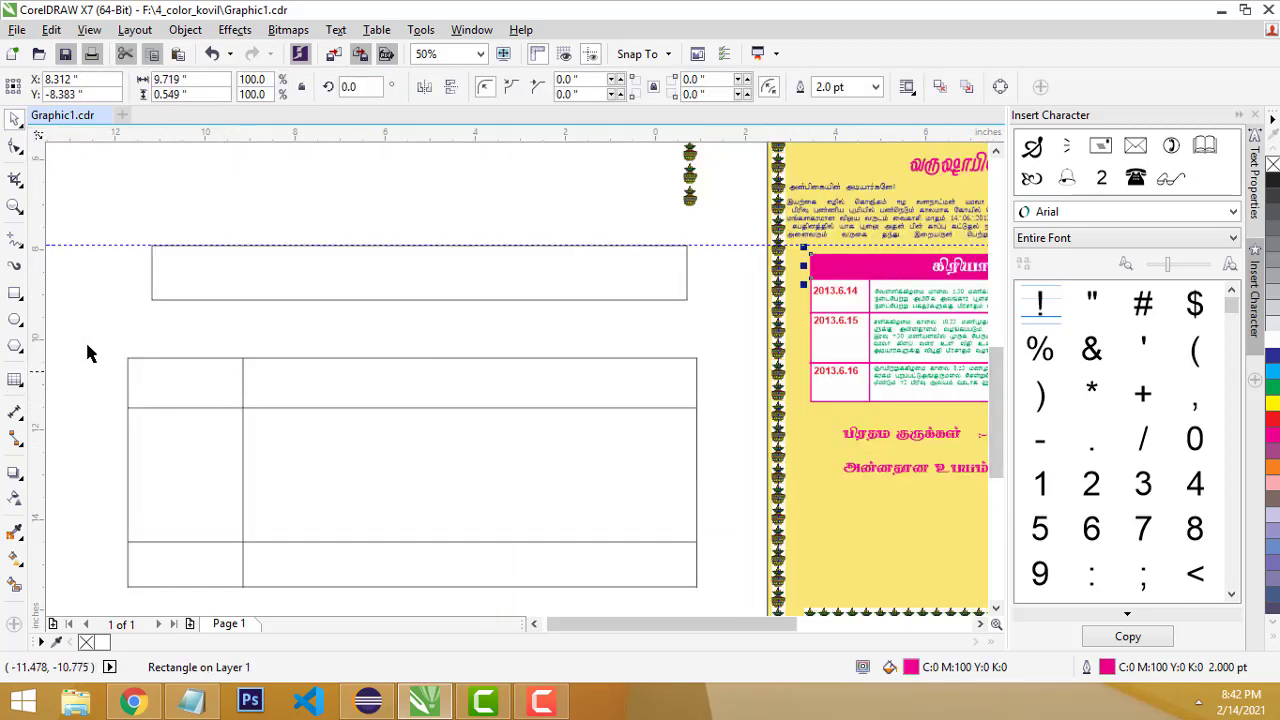
Draw a rectangle about 12.6 by 1.1 inches over the new table's first row and fill it with magenta.
{"action": "left_click", "coordinate": [14, 293]}
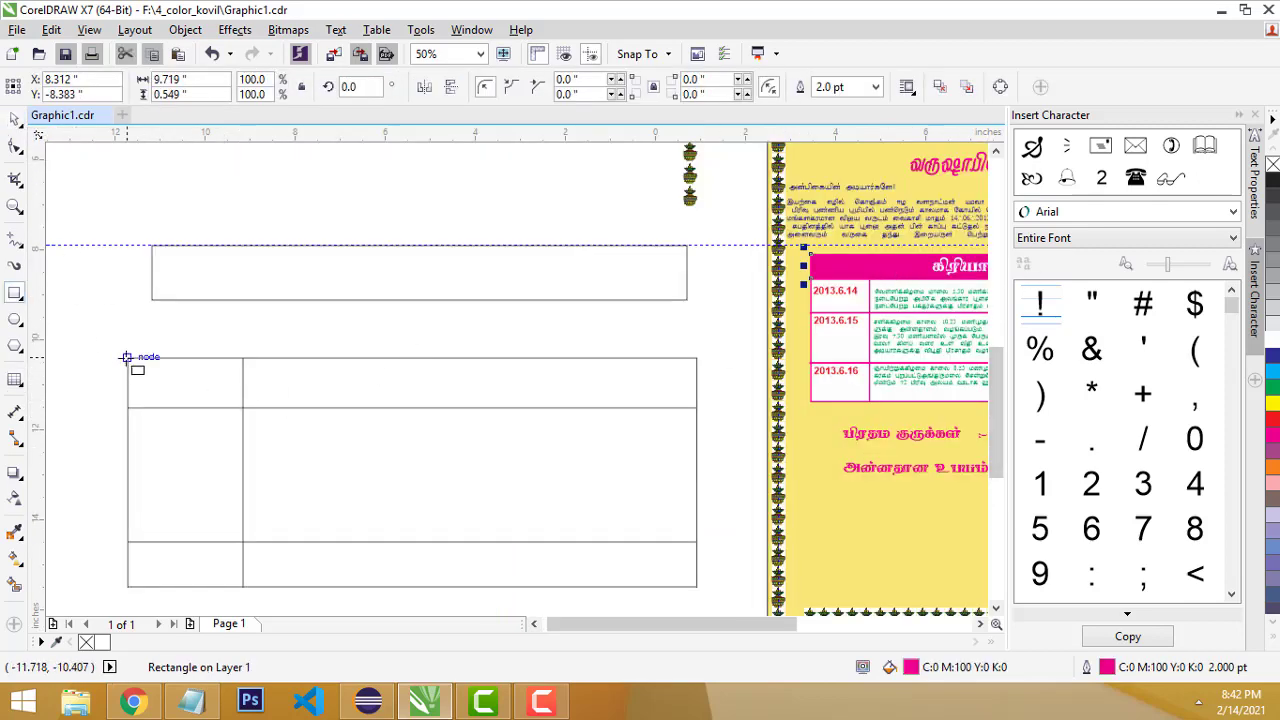
{"action": "left_click_drag", "start_coordinate": [128, 358], "coordinate": [697, 408]}
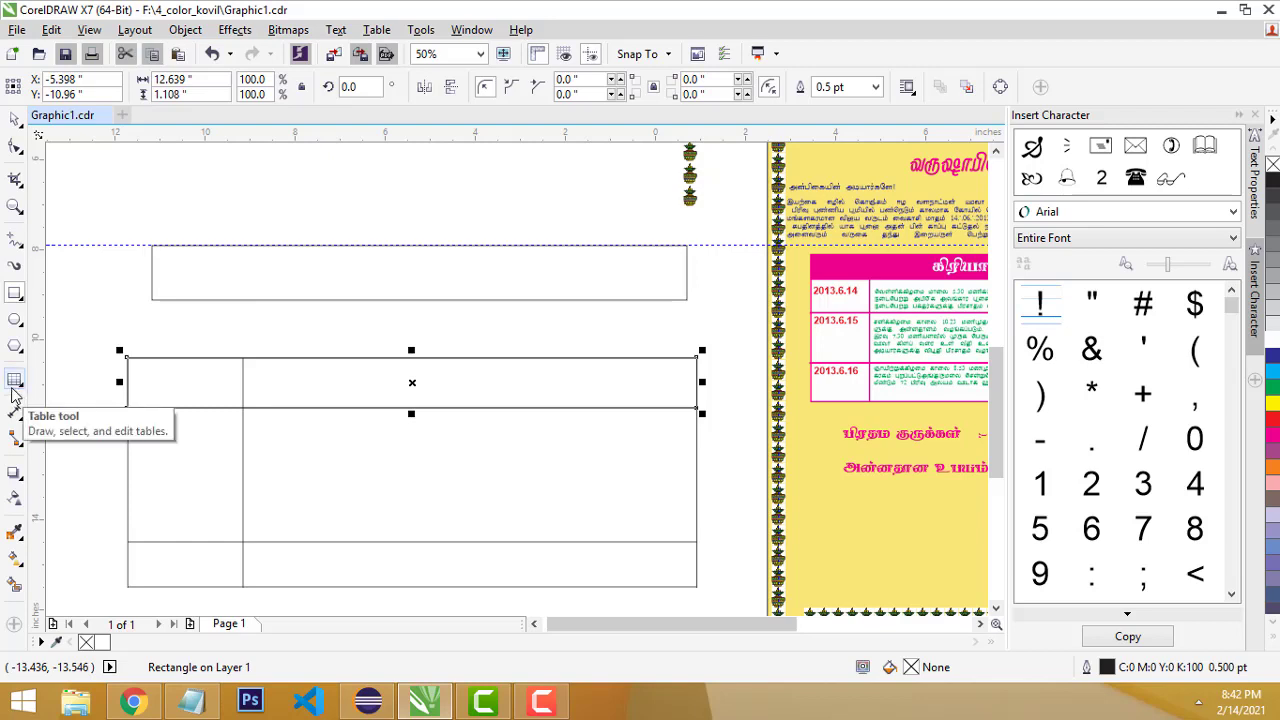
{"action": "left_click", "coordinate": [1273, 419]}
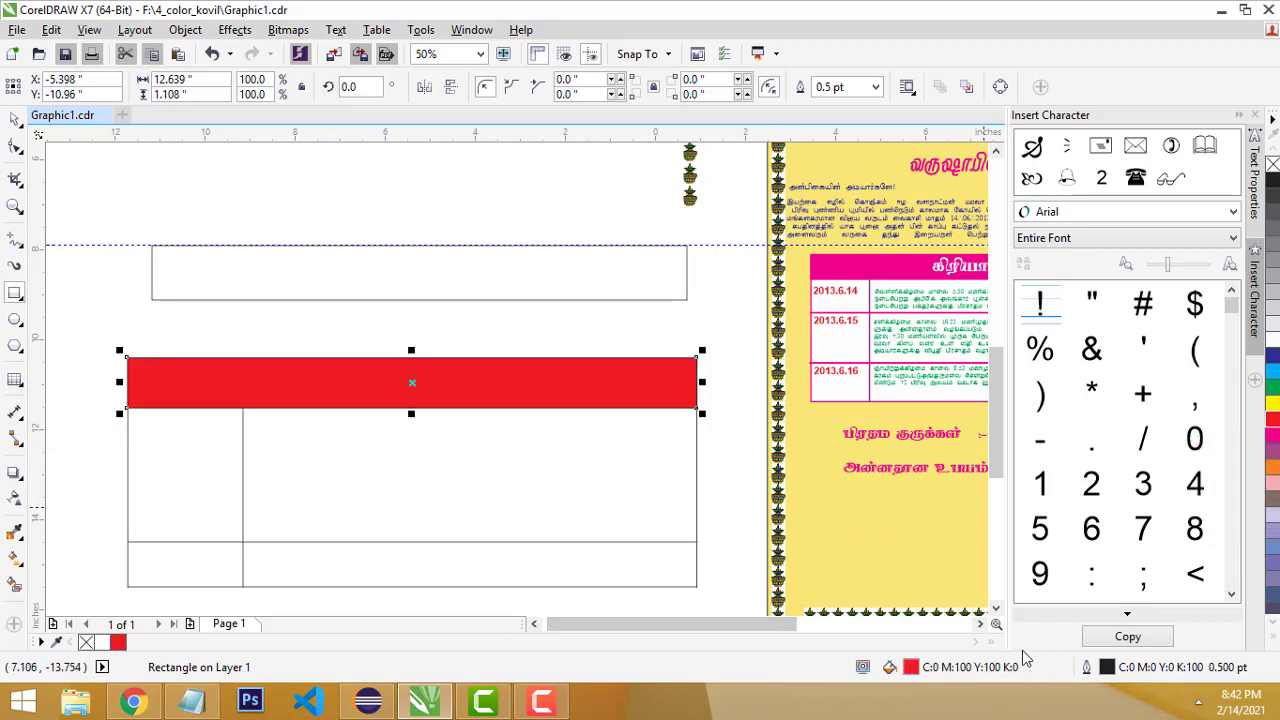
{"action": "left_click", "coordinate": [1273, 440]}
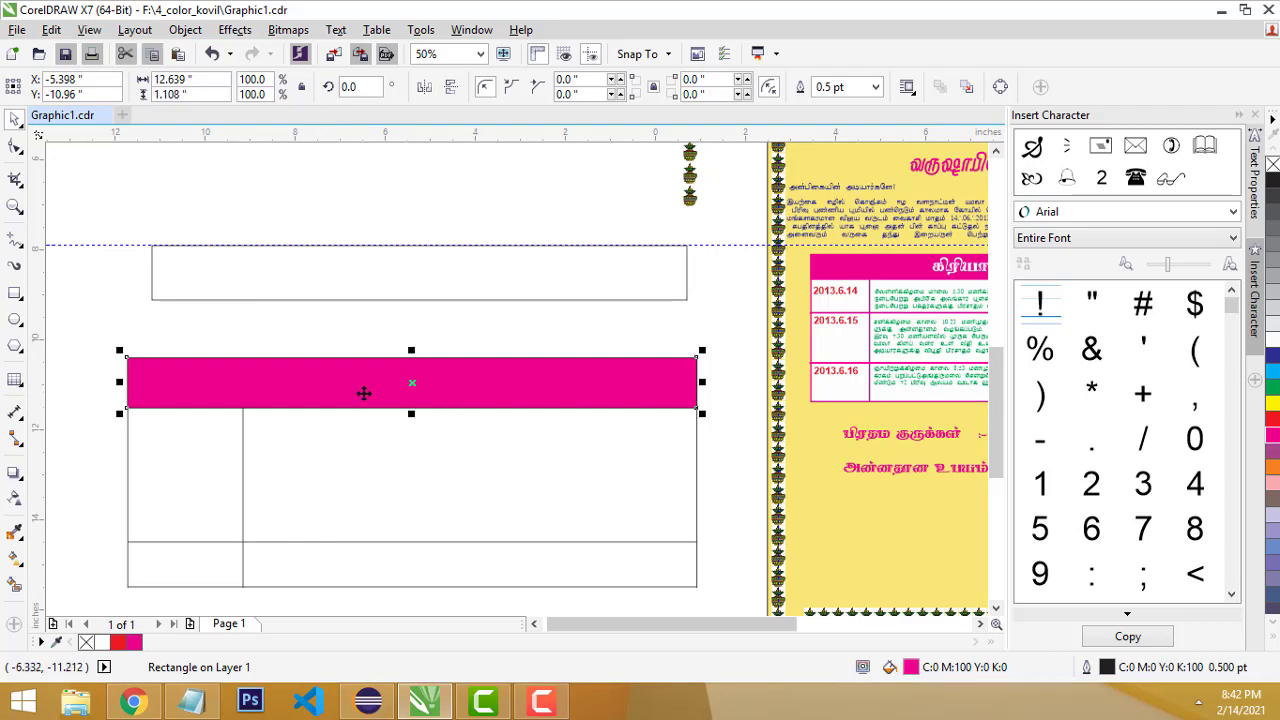
Move the magenta bar up above the table's first row and shift the empty rectangle upward, clear of the bar.
{"action": "left_click_drag", "start_coordinate": [363, 393], "coordinate": [361, 341]}
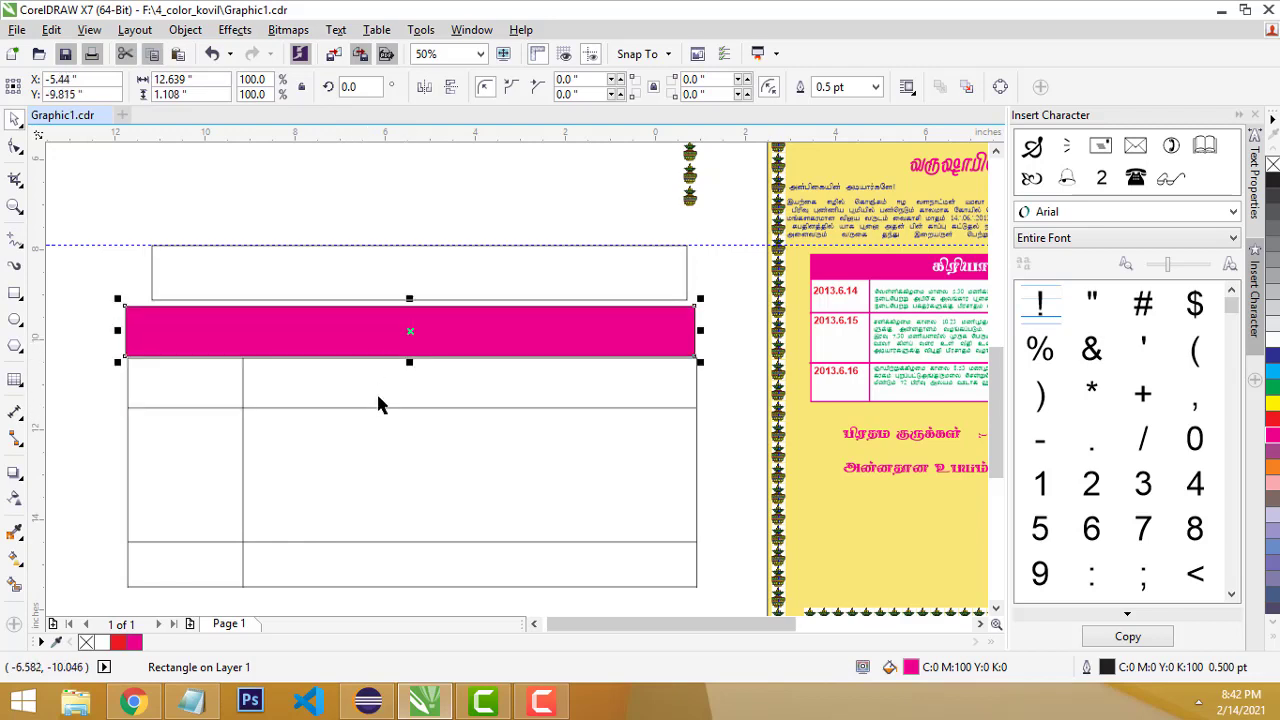
{"action": "left_click", "coordinate": [478, 299]}
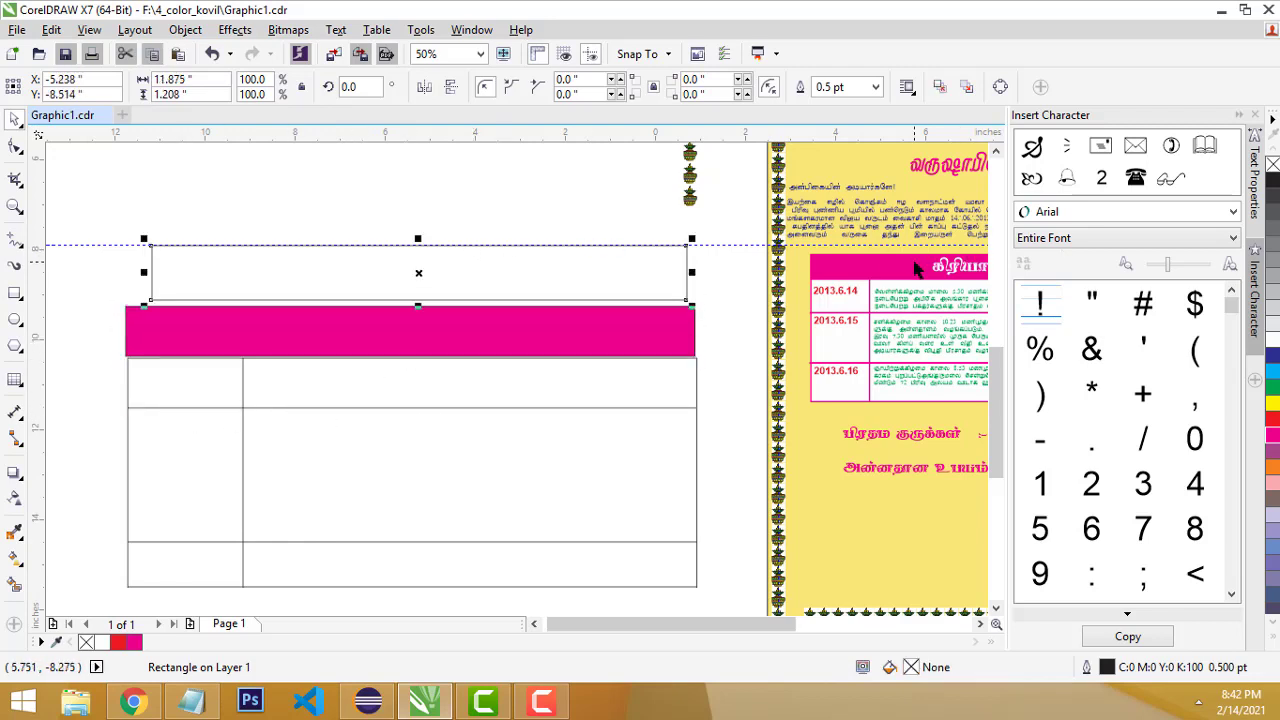
{"action": "left_click_drag", "start_coordinate": [420, 256], "coordinate": [405, 218]}
Widen the magenta bar to about 12.7 inches to match the table and seat it on the table's top edge.
{"action": "left_click", "coordinate": [688, 340]}
{"action": "scroll", "coordinate": [688, 340], "scroll_direction": "up", "scroll_amount": 2}
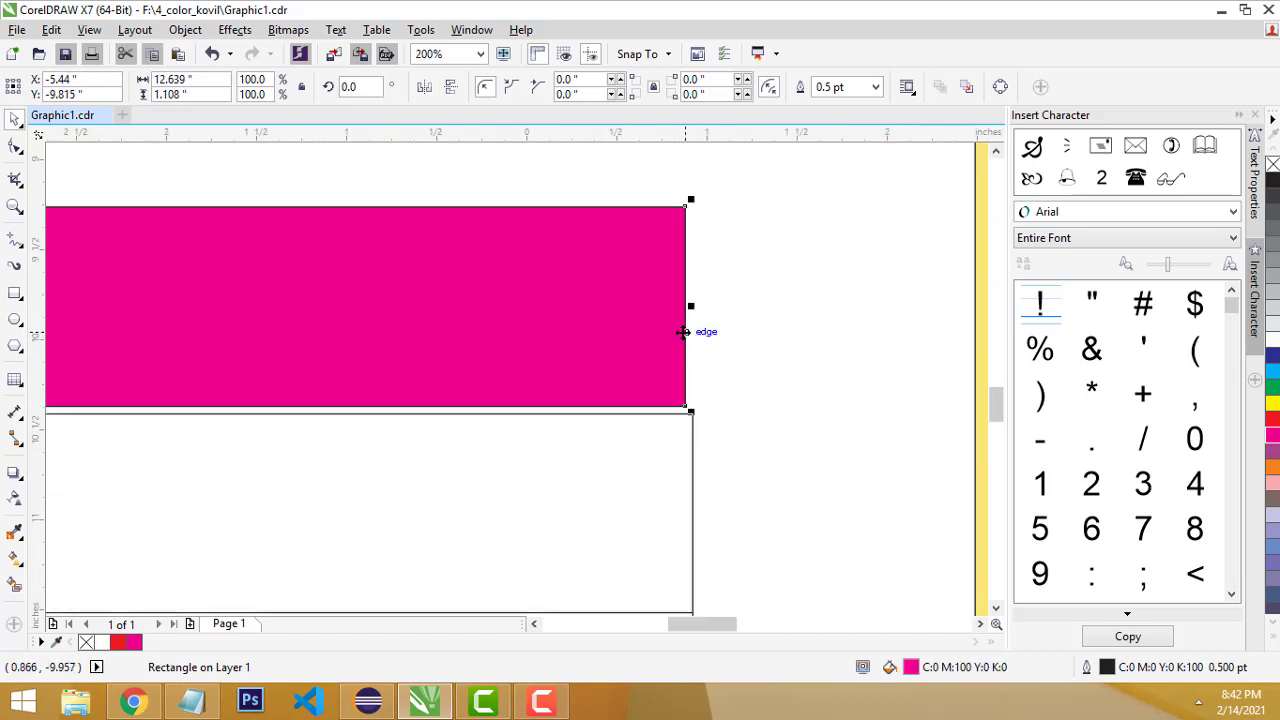
{"action": "left_click_drag", "start_coordinate": [688, 306], "coordinate": [693, 307]}
{"action": "left_click_drag", "start_coordinate": [584, 327], "coordinate": [586, 335]}
{"action": "scroll", "coordinate": [771, 396], "scroll_direction": "down", "scroll_amount": 1}
{"action": "scroll", "coordinate": [771, 396], "scroll_direction": "down", "scroll_amount": 1}
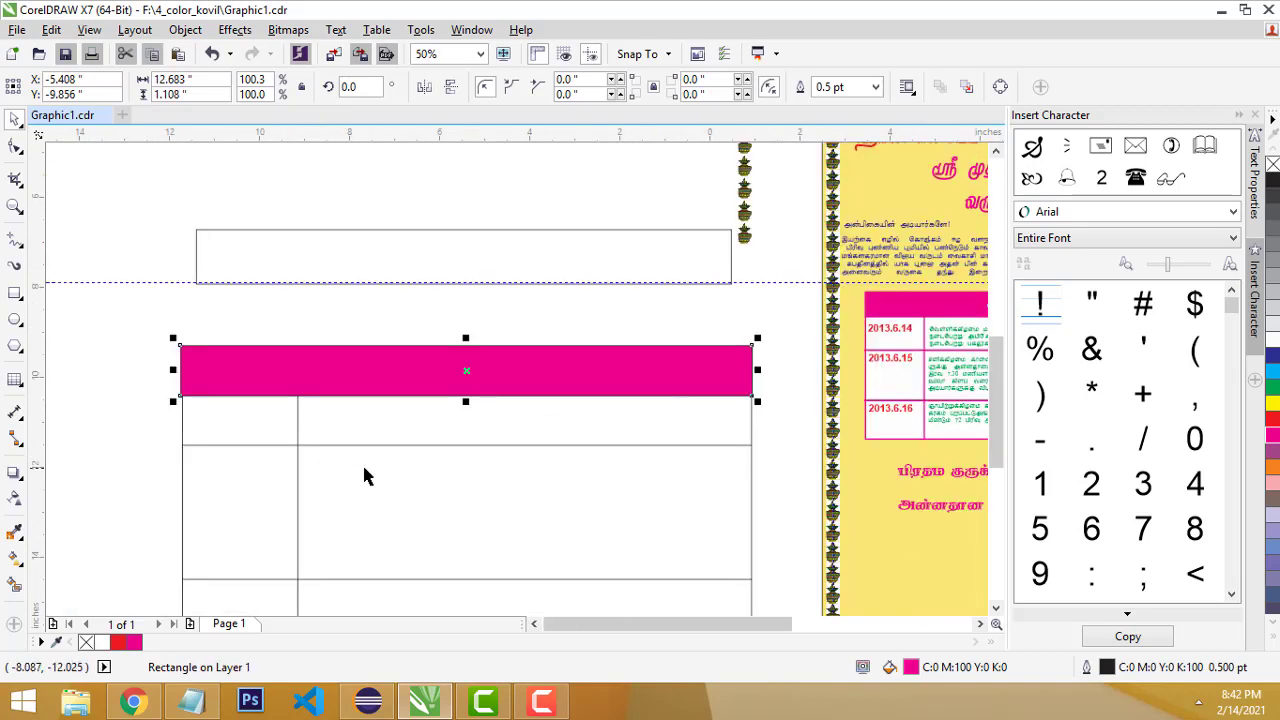
Select the table under the magenta bar and review the assembled block beside the whole poster.
{"action": "left_click", "coordinate": [482, 284]}
{"action": "left_click", "coordinate": [474, 413]}
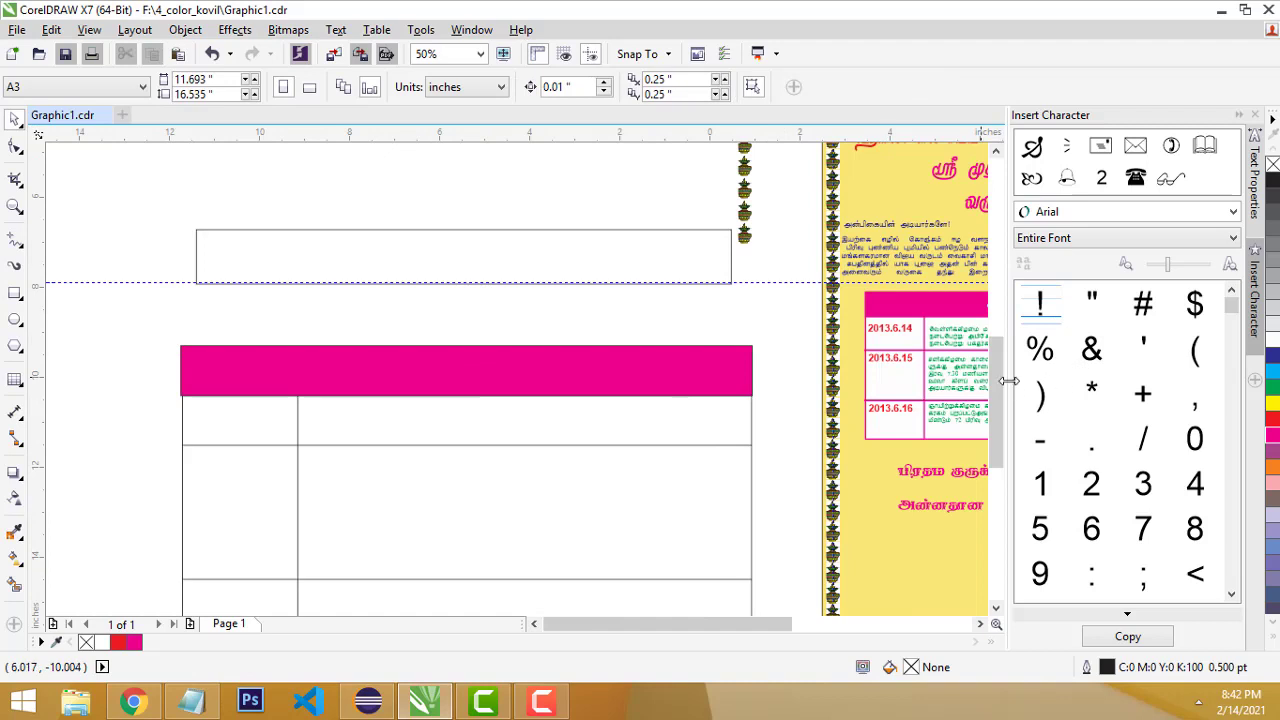
{"action": "left_click_drag", "start_coordinate": [996, 395], "coordinate": [994, 416]}
{"action": "left_click", "coordinate": [465, 427]}
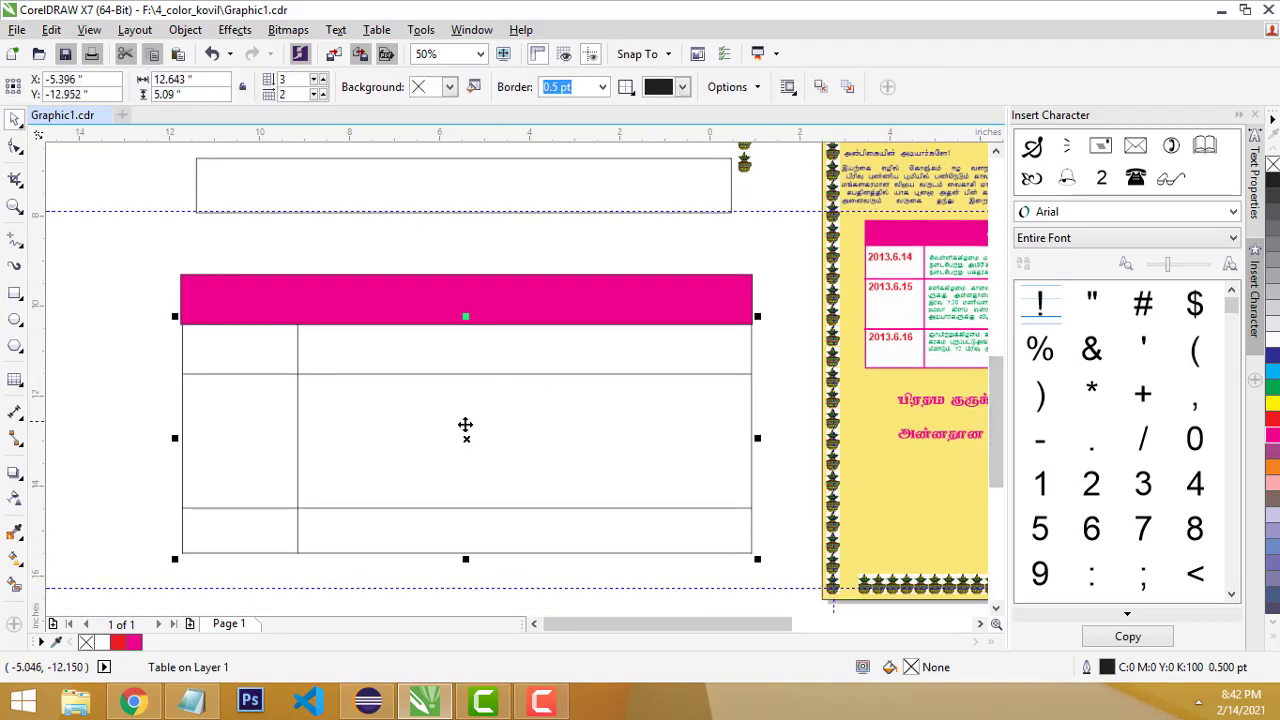
{"action": "left_click", "coordinate": [465, 425]}
{"action": "left_click", "coordinate": [381, 536]}
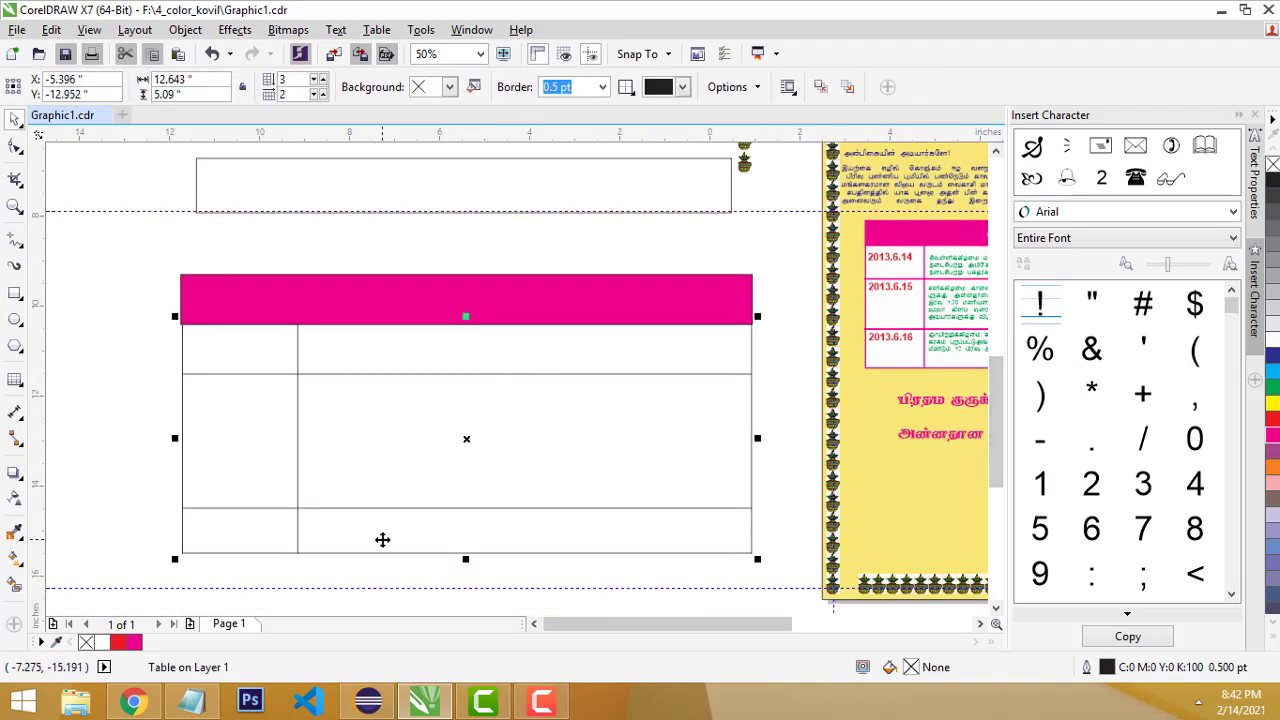
{"action": "left_click", "coordinate": [269, 363]}
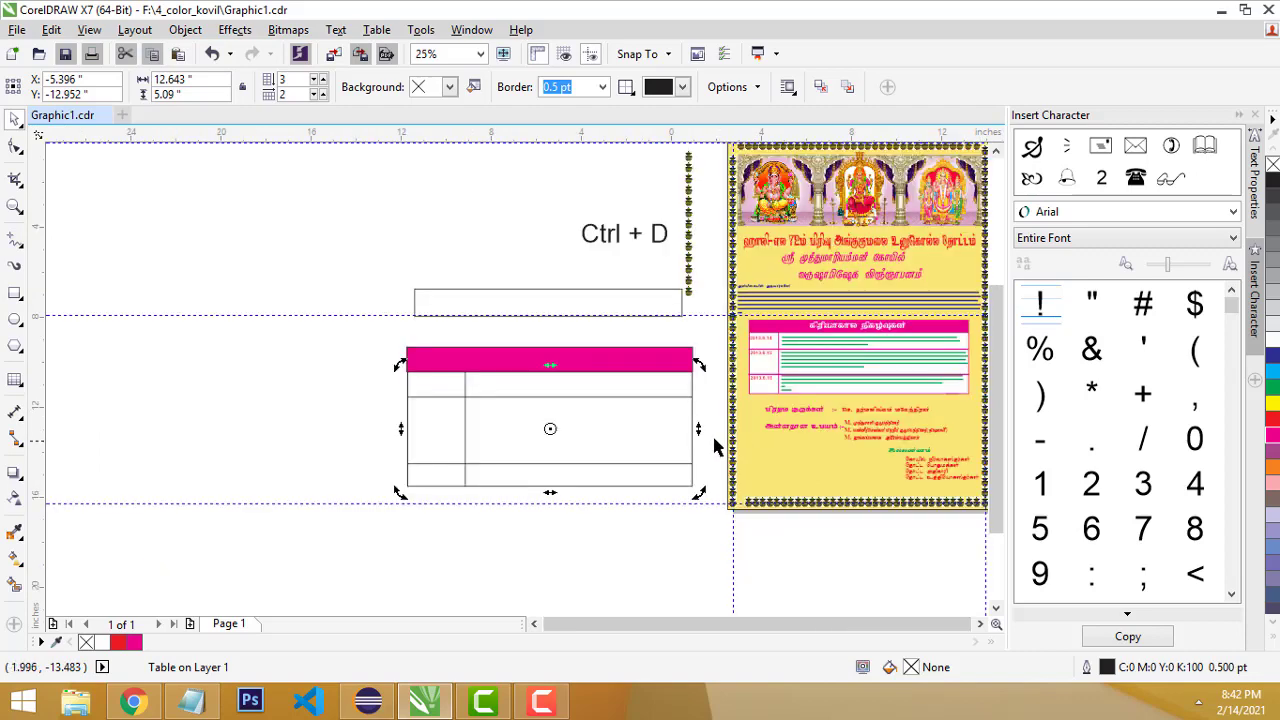
{"action": "scroll", "coordinate": [886, 361], "scroll_direction": "up", "scroll_amount": 2}
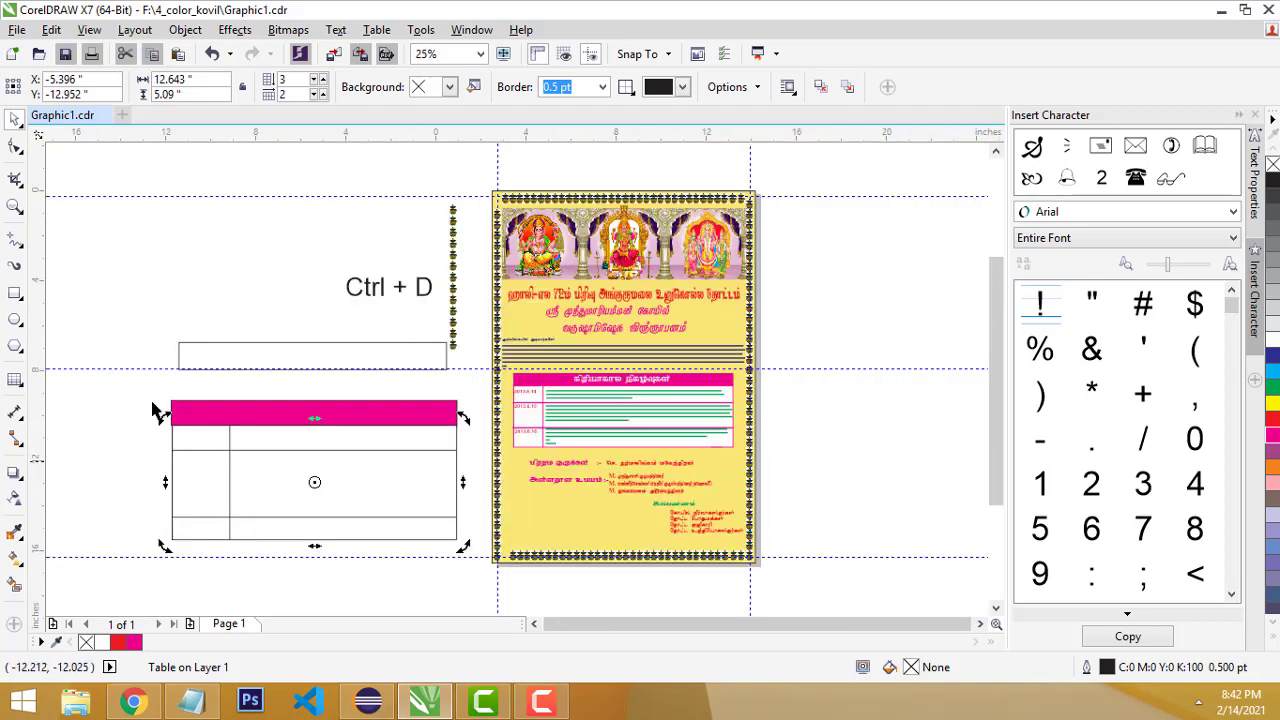
Delete the practice table with its magenta bar and the empty rectangle beside the poster.
{"action": "left_click", "coordinate": [151, 408]}
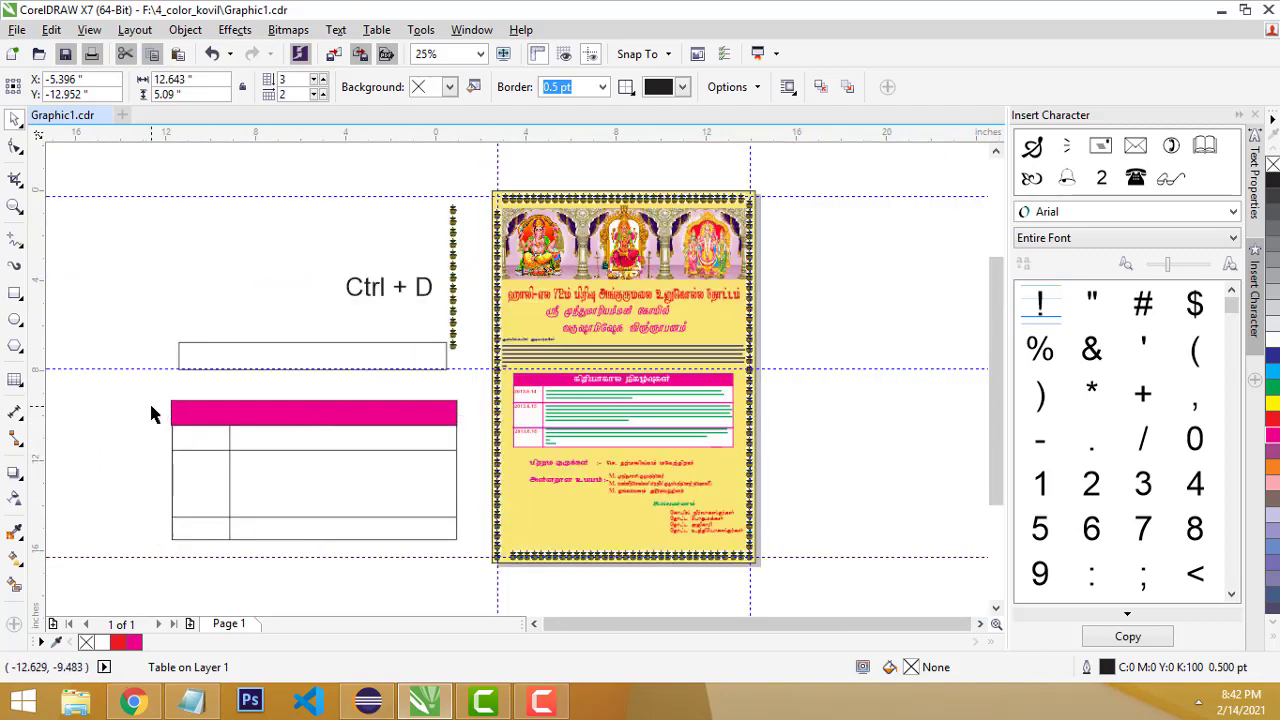
{"action": "left_click_drag", "start_coordinate": [120, 386], "coordinate": [472, 565]}
{"action": "key", "text": "Delete"}
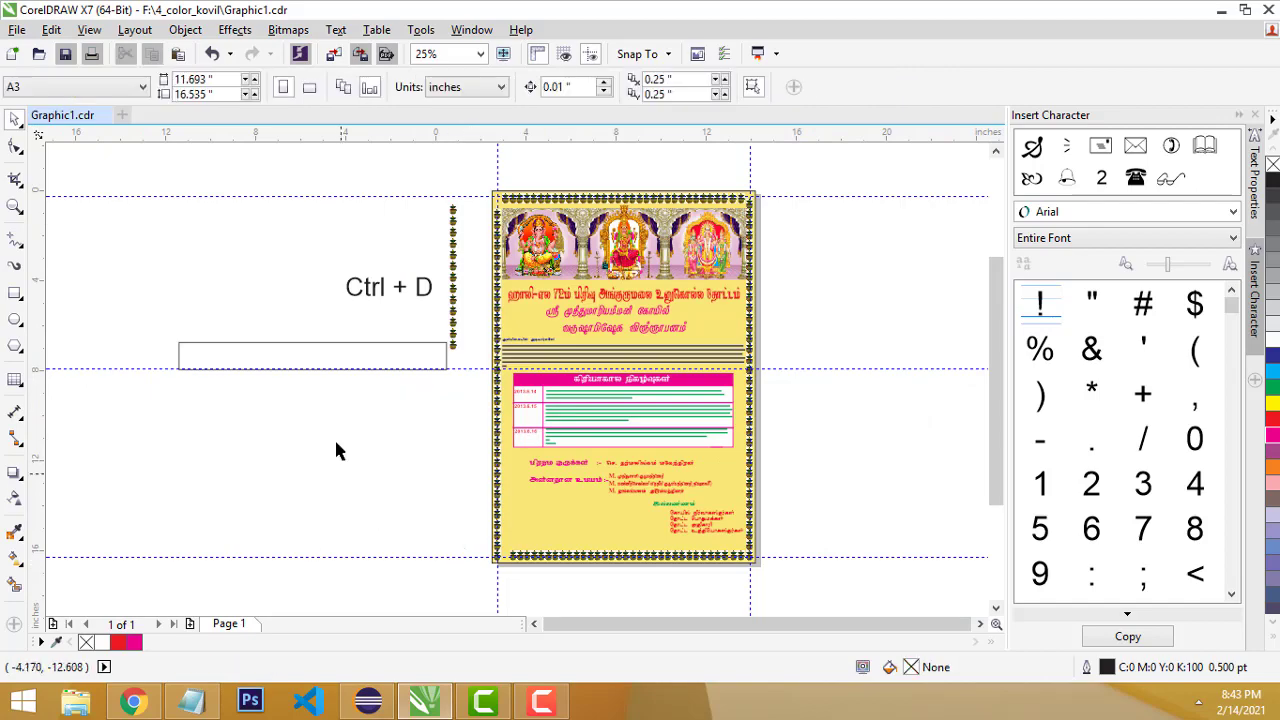
{"action": "left_click", "coordinate": [314, 366]}
{"action": "left_click", "coordinate": [306, 349]}
{"action": "key", "text": "Delete"}
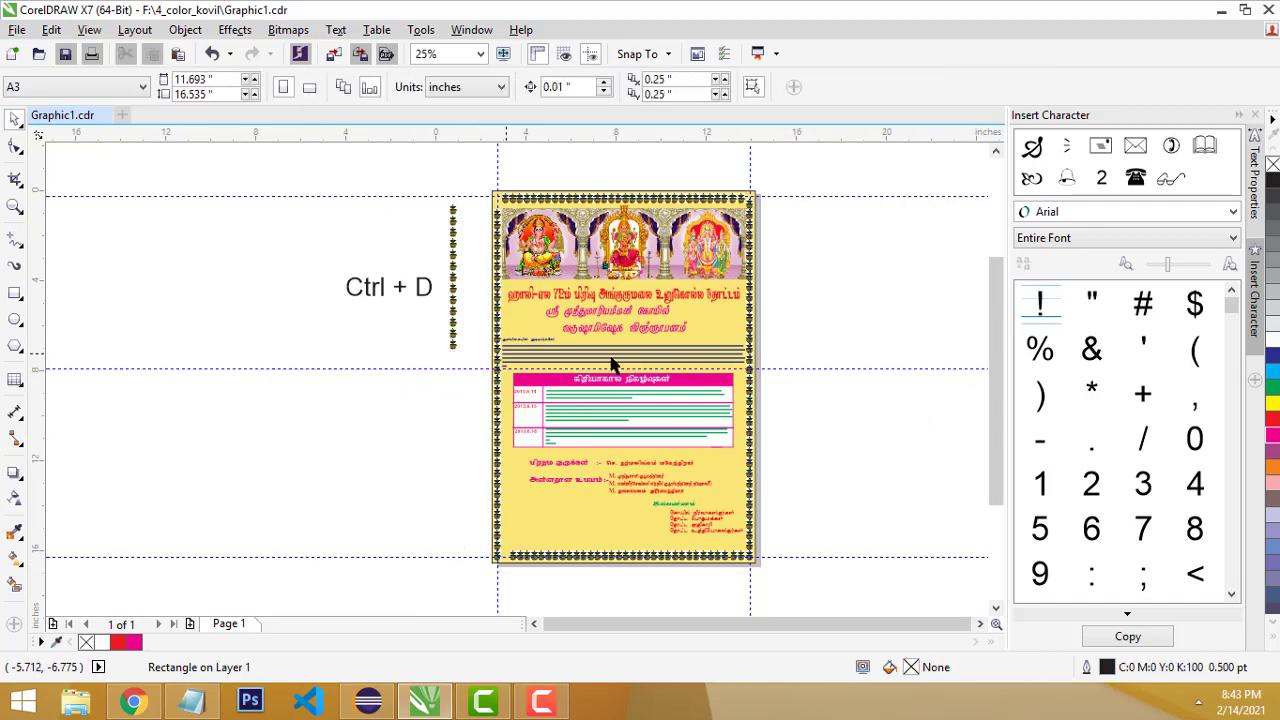
Check the font and size used for the poster's invitation paragraph and the short salutation line above it.
{"action": "scroll", "coordinate": [632, 360], "scroll_direction": "up", "scroll_amount": 1}
{"action": "scroll", "coordinate": [632, 360], "scroll_direction": "up", "scroll_amount": 1}
{"action": "scroll", "coordinate": [630, 335], "scroll_direction": "down", "scroll_amount": 1}
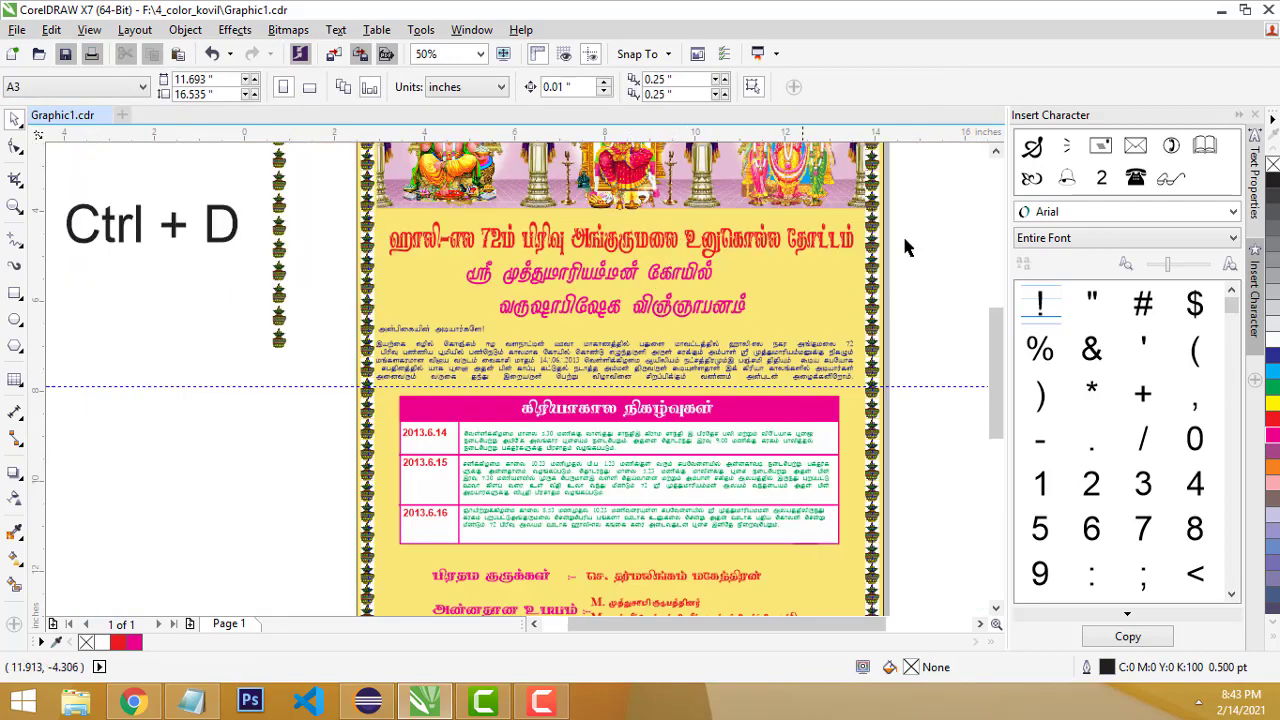
{"action": "scroll", "coordinate": [937, 263], "scroll_direction": "up", "scroll_amount": 1}
{"action": "scroll", "coordinate": [849, 323], "scroll_direction": "down", "scroll_amount": 1}
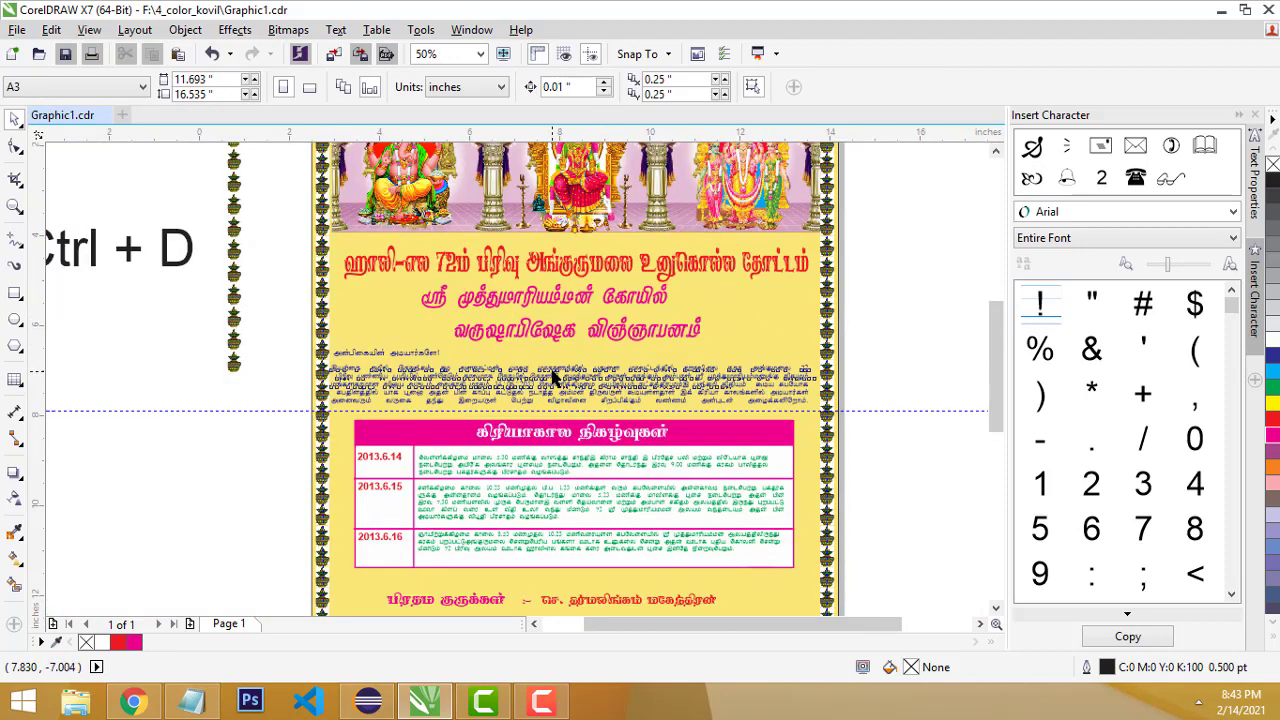
{"action": "left_click", "coordinate": [552, 376]}
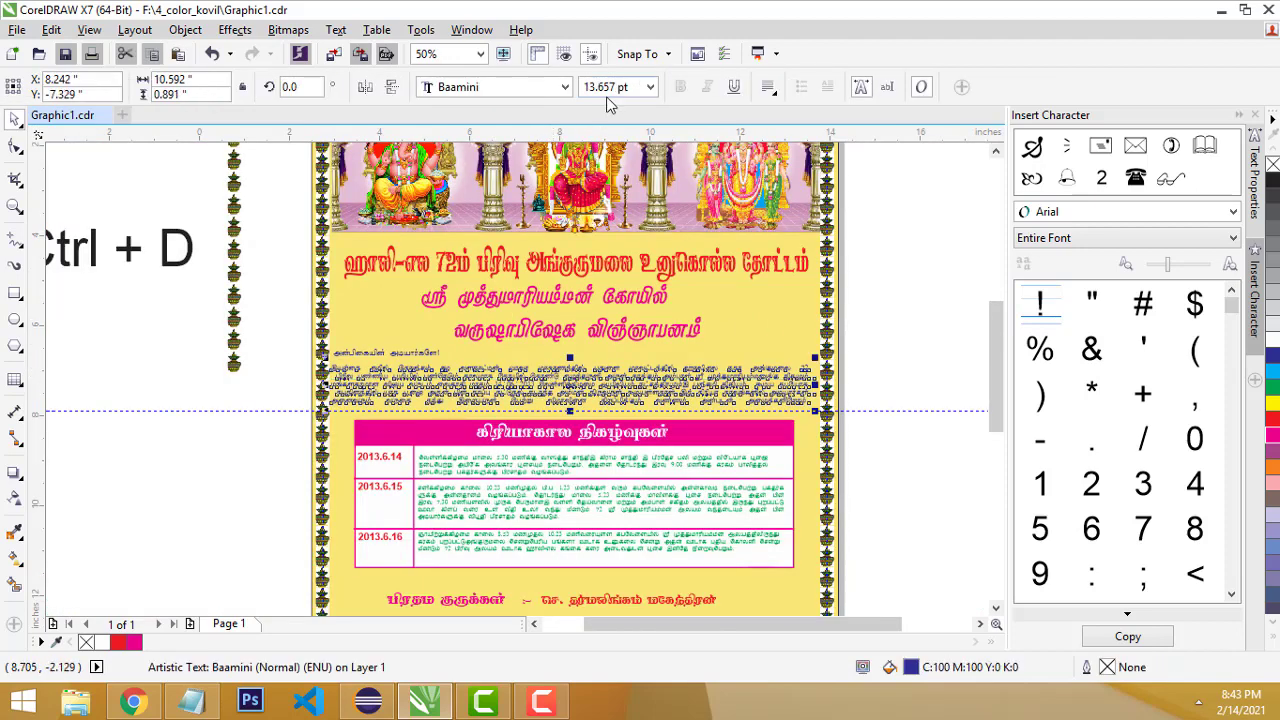
{"action": "scroll", "coordinate": [522, 297], "scroll_direction": "up", "scroll_amount": 1}
{"action": "left_click", "coordinate": [330, 420]}
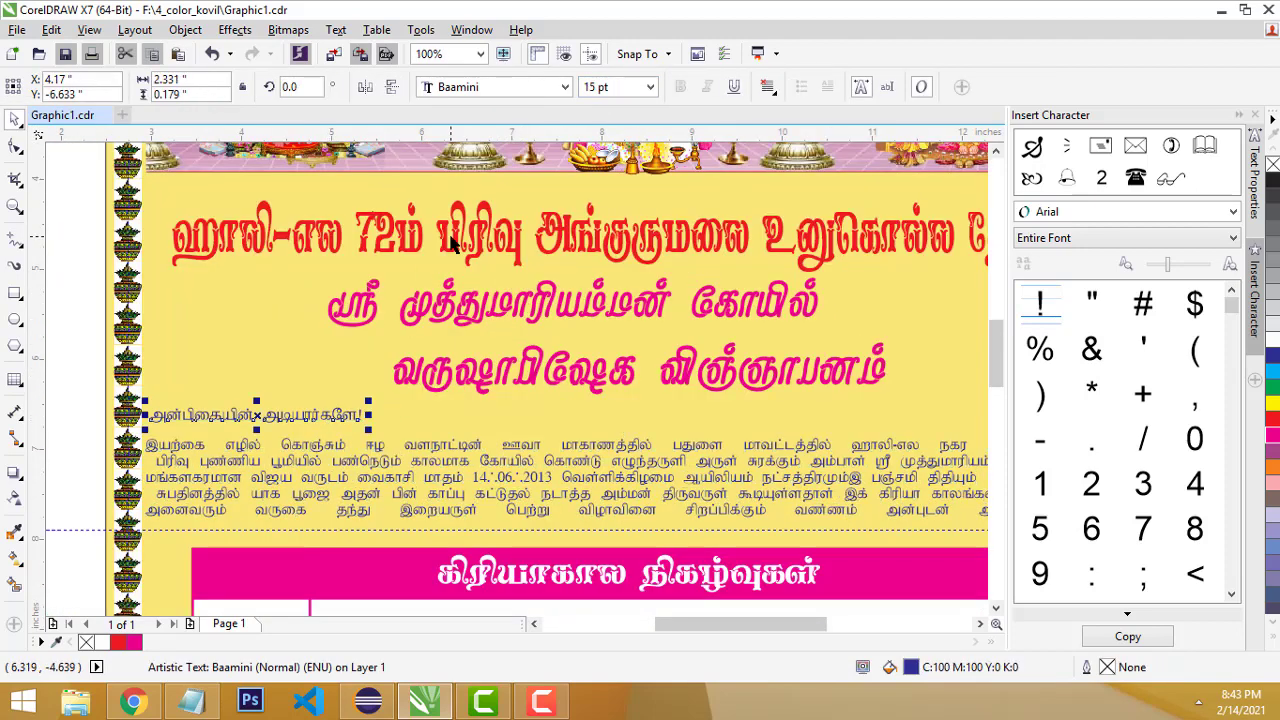
Check the font and size of the red main title and the magenta two-line subtitle.
{"action": "left_click", "coordinate": [453, 243]}
{"action": "left_click", "coordinate": [458, 256]}
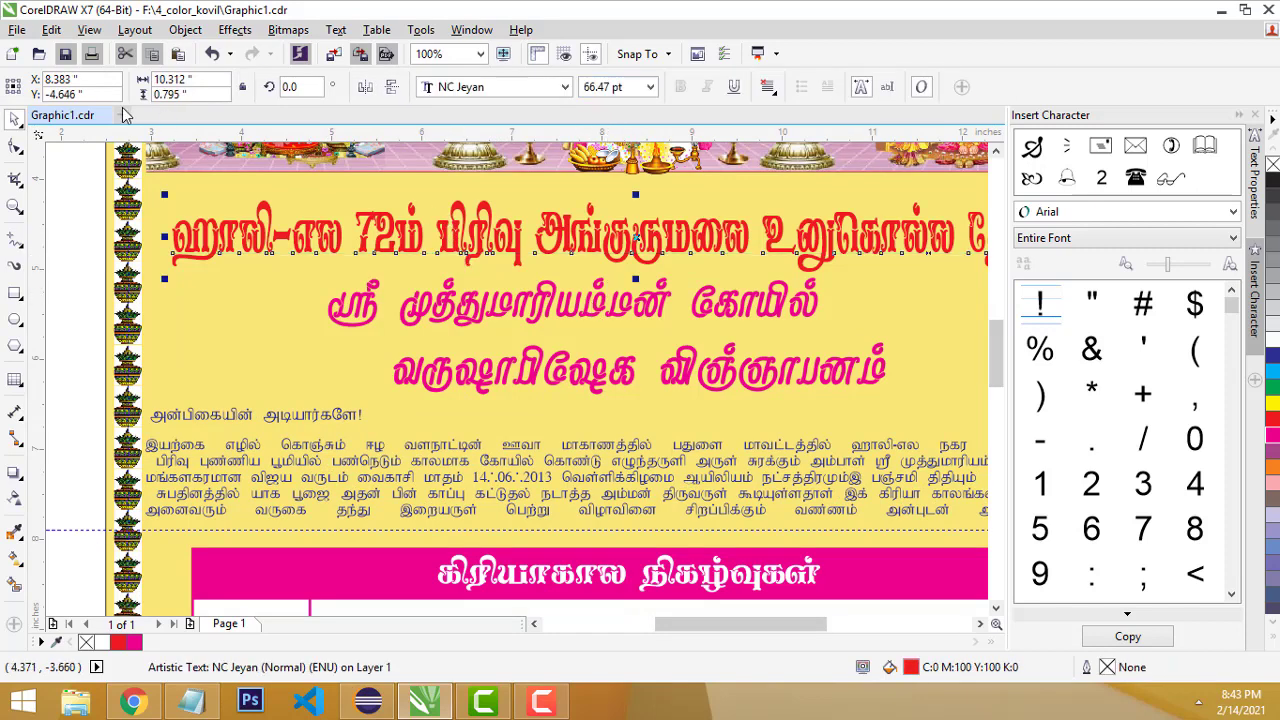
{"action": "left_click", "coordinate": [620, 310]}
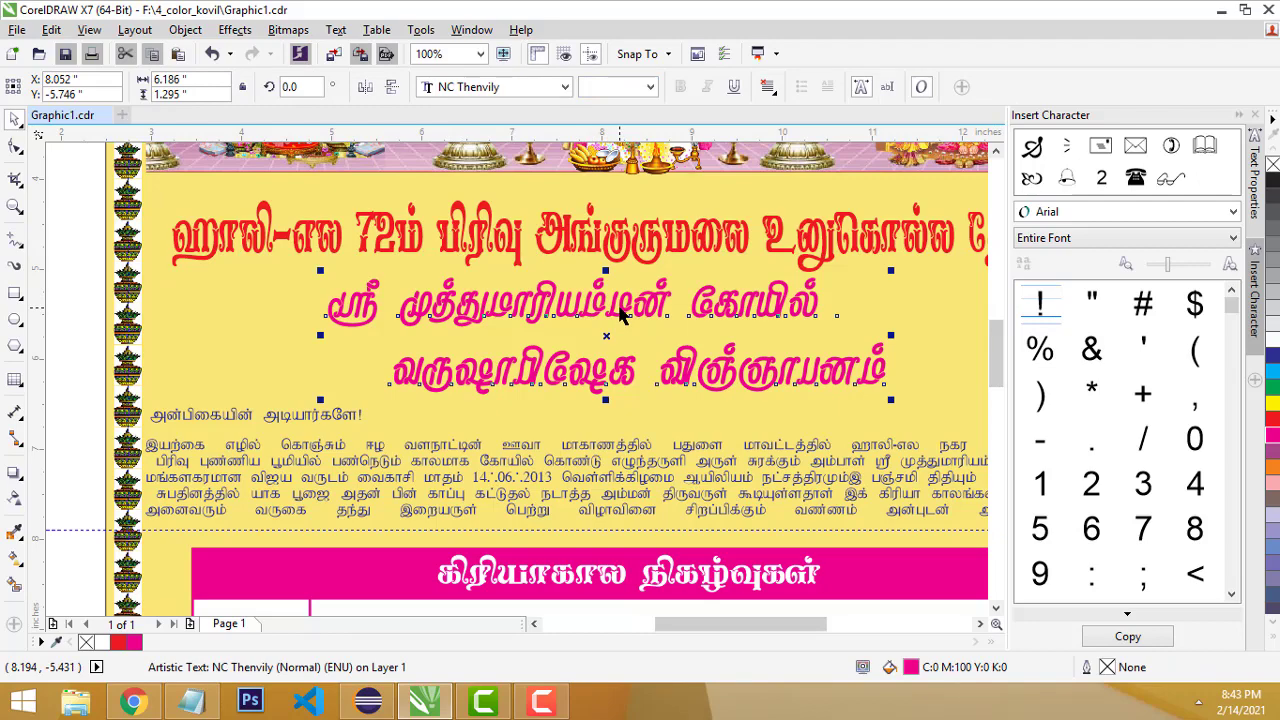
{"action": "double_click", "coordinate": [620, 314]}
Check the font and size of the green event descriptions in the schedule table.
{"action": "scroll", "coordinate": [668, 348], "scroll_direction": "down", "scroll_amount": 2}
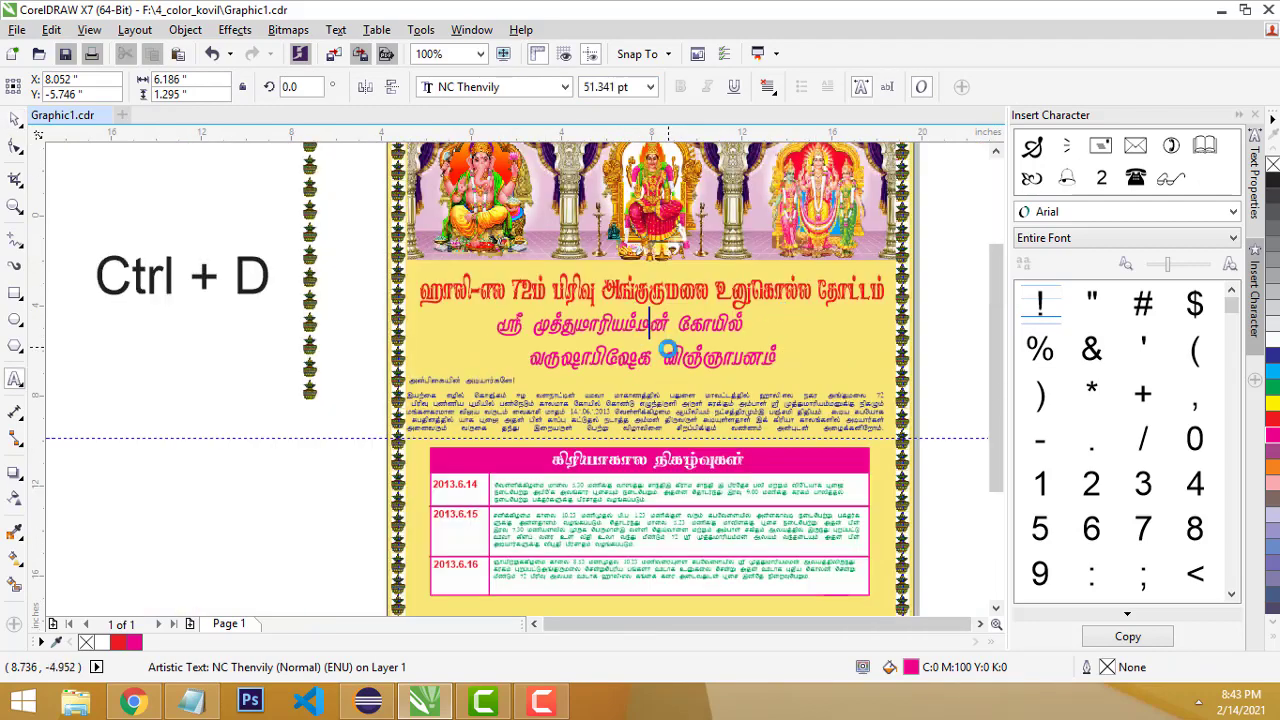
{"action": "scroll", "coordinate": [749, 472], "scroll_direction": "down", "scroll_amount": 2}
{"action": "scroll", "coordinate": [749, 472], "scroll_direction": "up", "scroll_amount": 1}
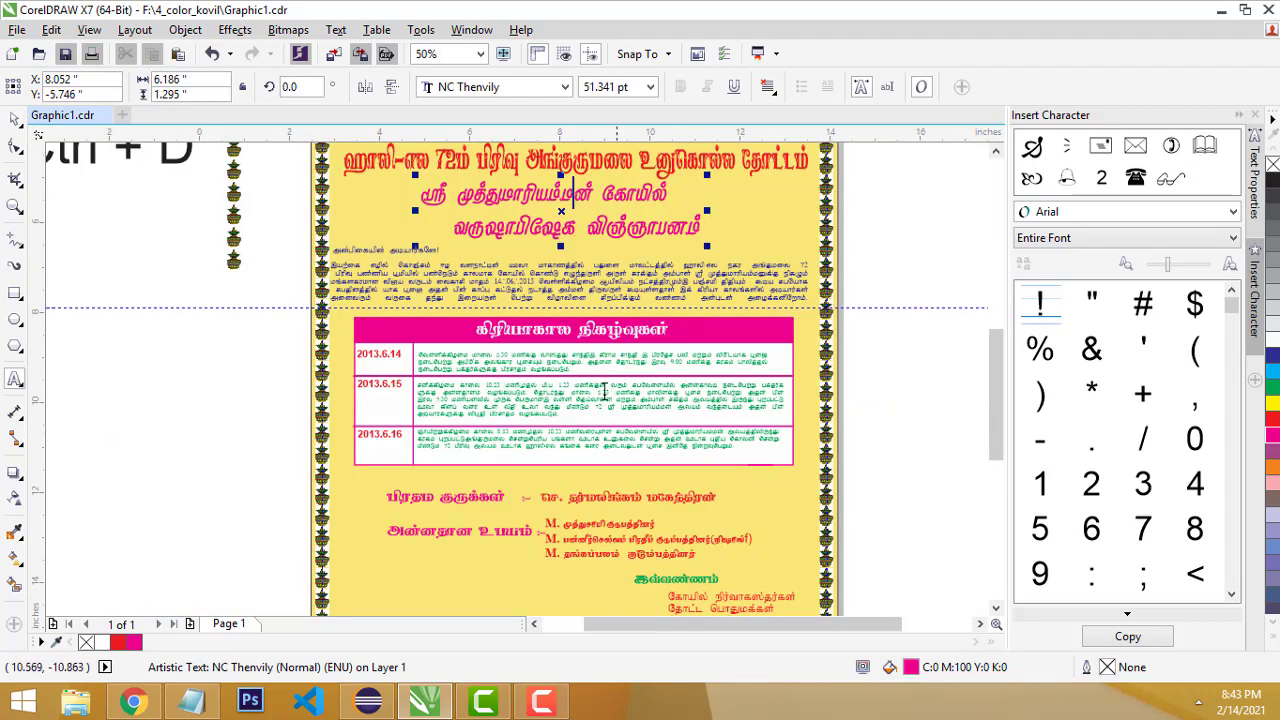
{"action": "left_click", "coordinate": [580, 352]}
{"action": "left_click", "coordinate": [558, 430]}
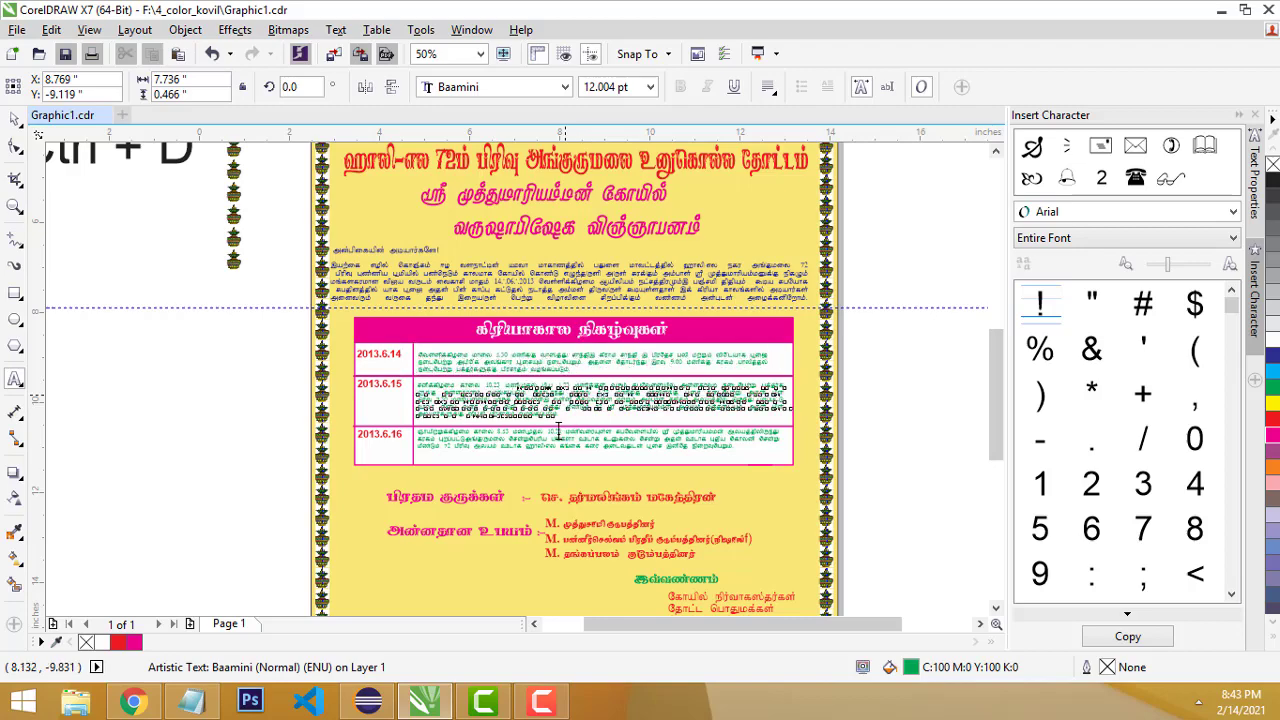
{"action": "scroll", "coordinate": [490, 350], "scroll_direction": "up", "scroll_amount": 2}
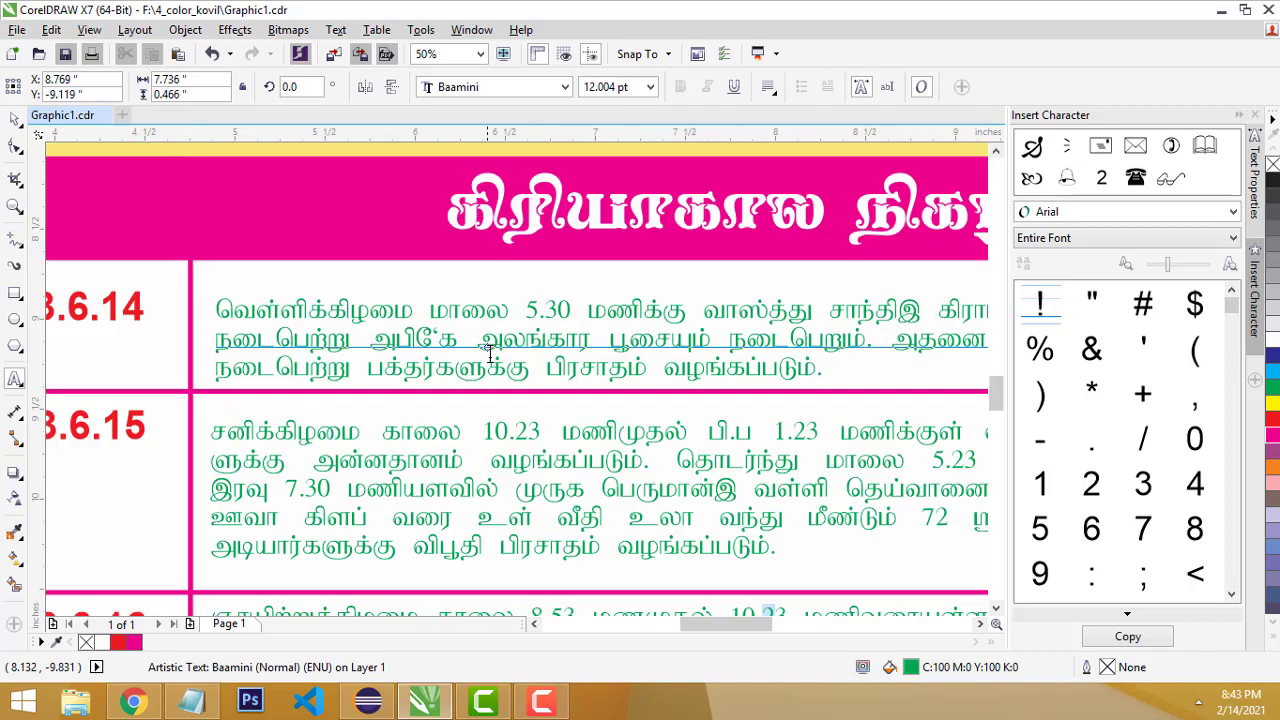
{"action": "key", "text": "ctrl+d"}
{"action": "scroll", "coordinate": [500, 370], "scroll_direction": "down", "scroll_amount": 2}
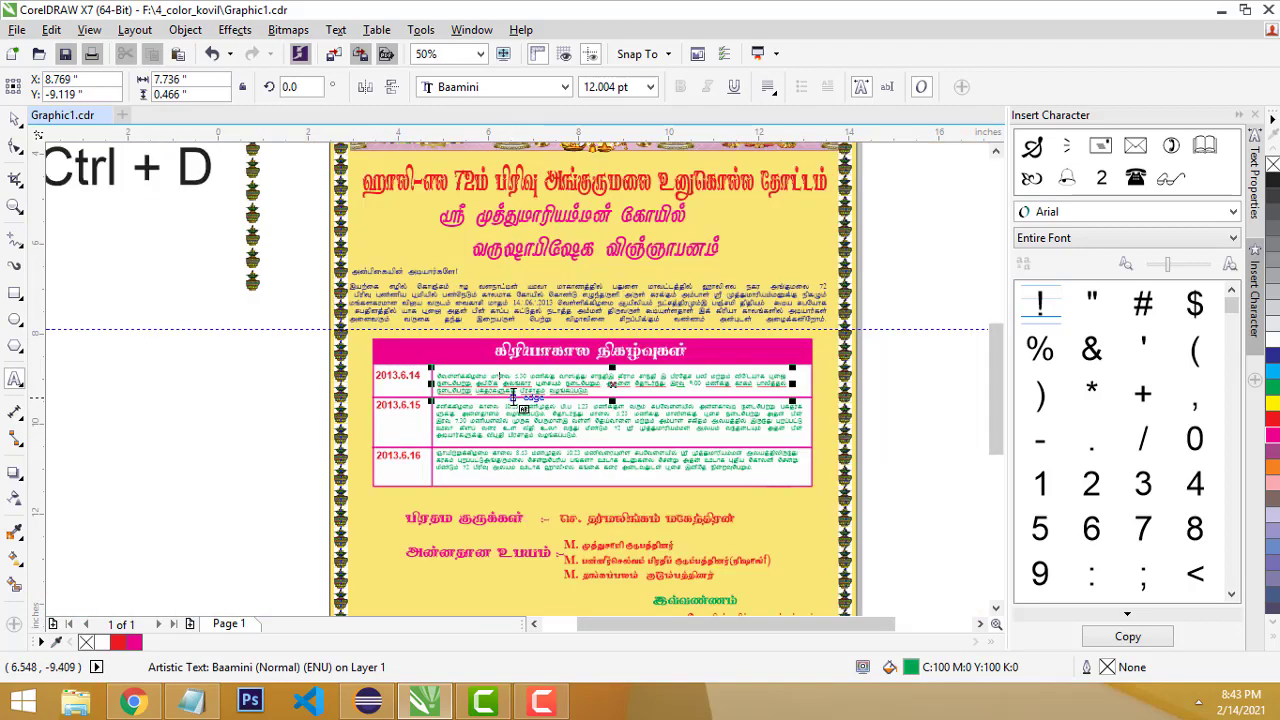
{"action": "scroll", "coordinate": [661, 513], "scroll_direction": "up", "scroll_amount": 1}
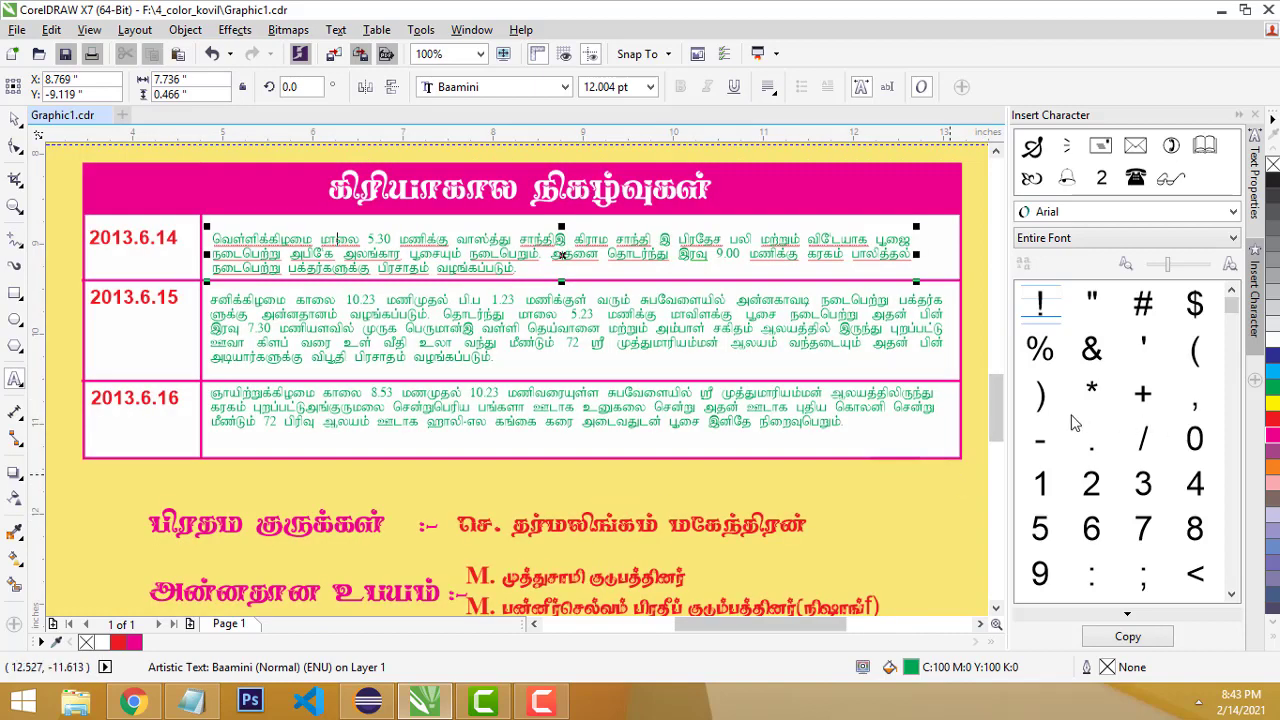
Check the fonts and sizes of the priest and sponsor lines, the green closing word and the red signatory lines.
{"action": "left_click_drag", "start_coordinate": [994, 418], "coordinate": [990, 442]}
{"action": "left_click", "coordinate": [302, 335]}
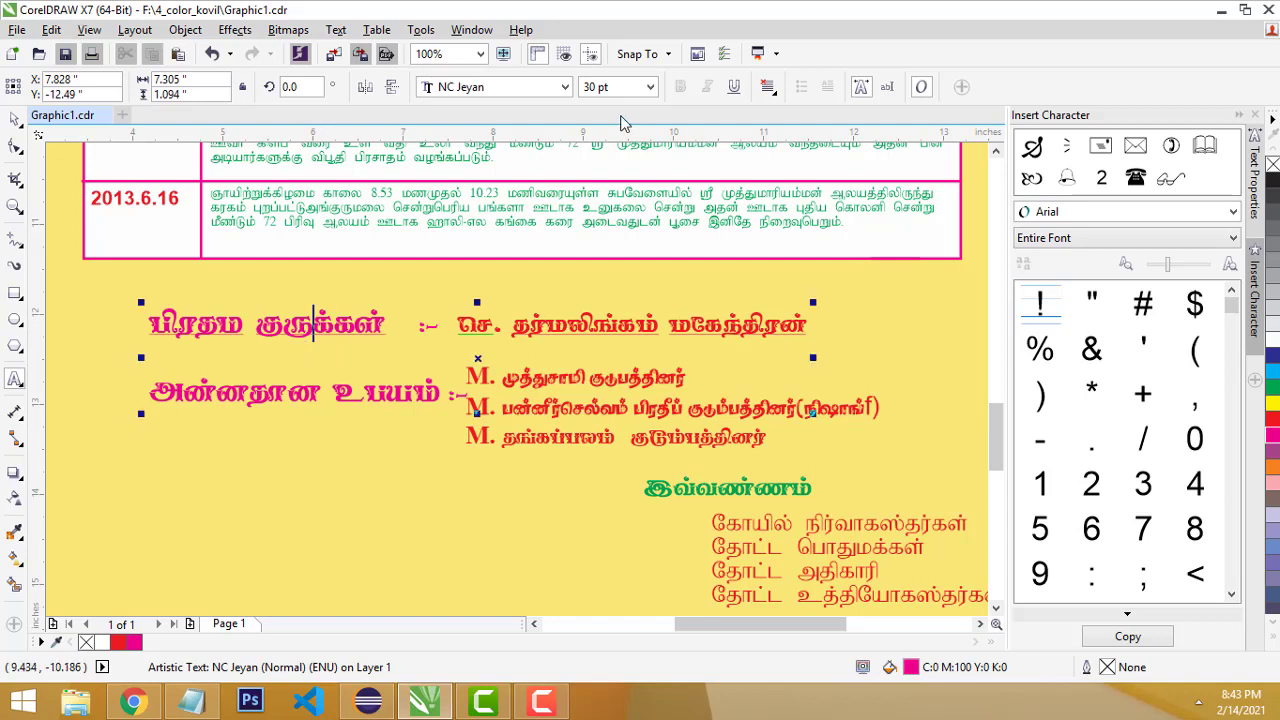
{"action": "left_click", "coordinate": [530, 325]}
{"action": "key", "text": "Down"}
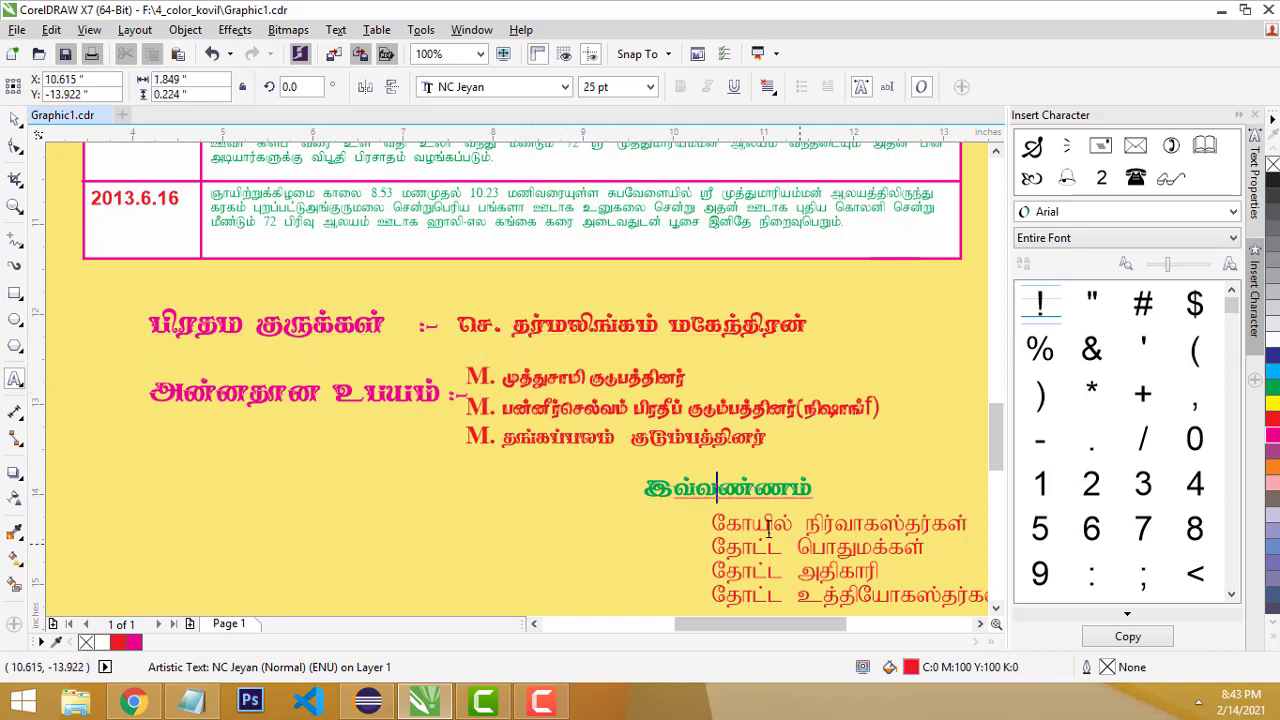
{"action": "left_click", "coordinate": [770, 524]}
{"action": "scroll", "coordinate": [782, 533], "scroll_direction": "down", "scroll_amount": 1}
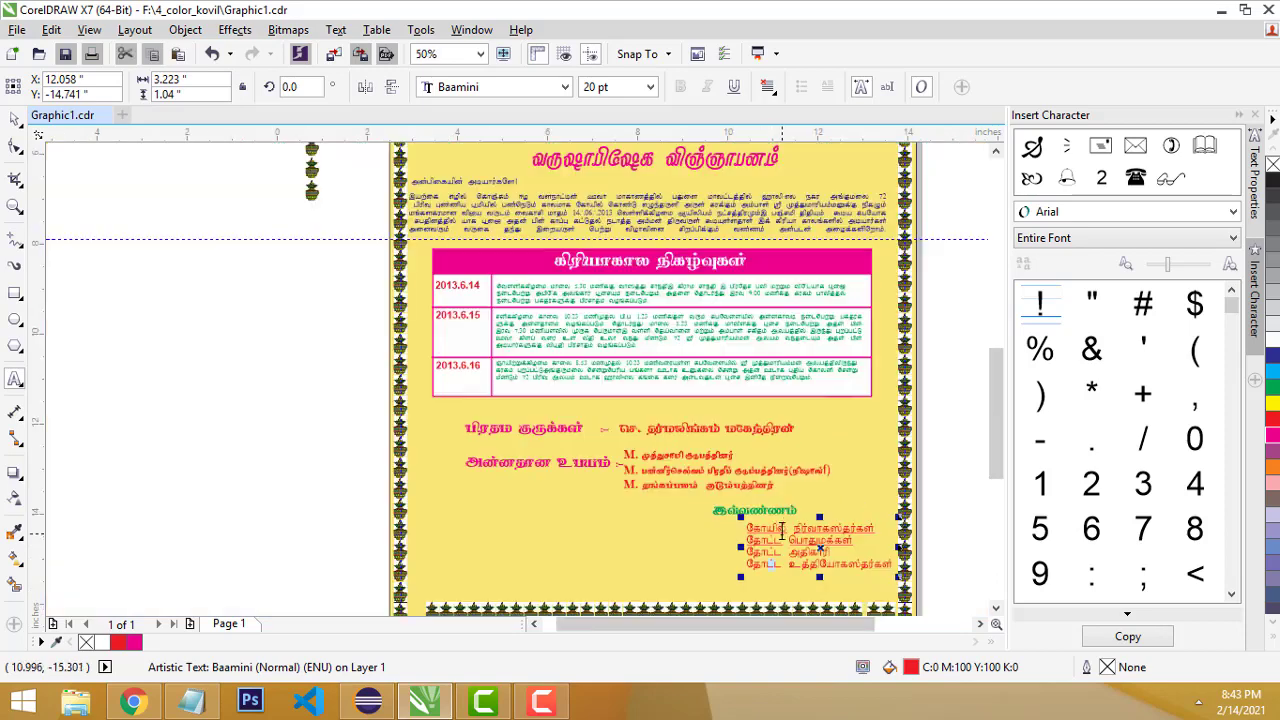
Delete the "Ctrl + D" note and the practice column of pots beside the poster.
{"action": "left_click_drag", "start_coordinate": [998, 464], "coordinate": [1000, 398]}
{"action": "key", "text": "ctrl+d"}
{"action": "key", "text": "ctrl+space"}
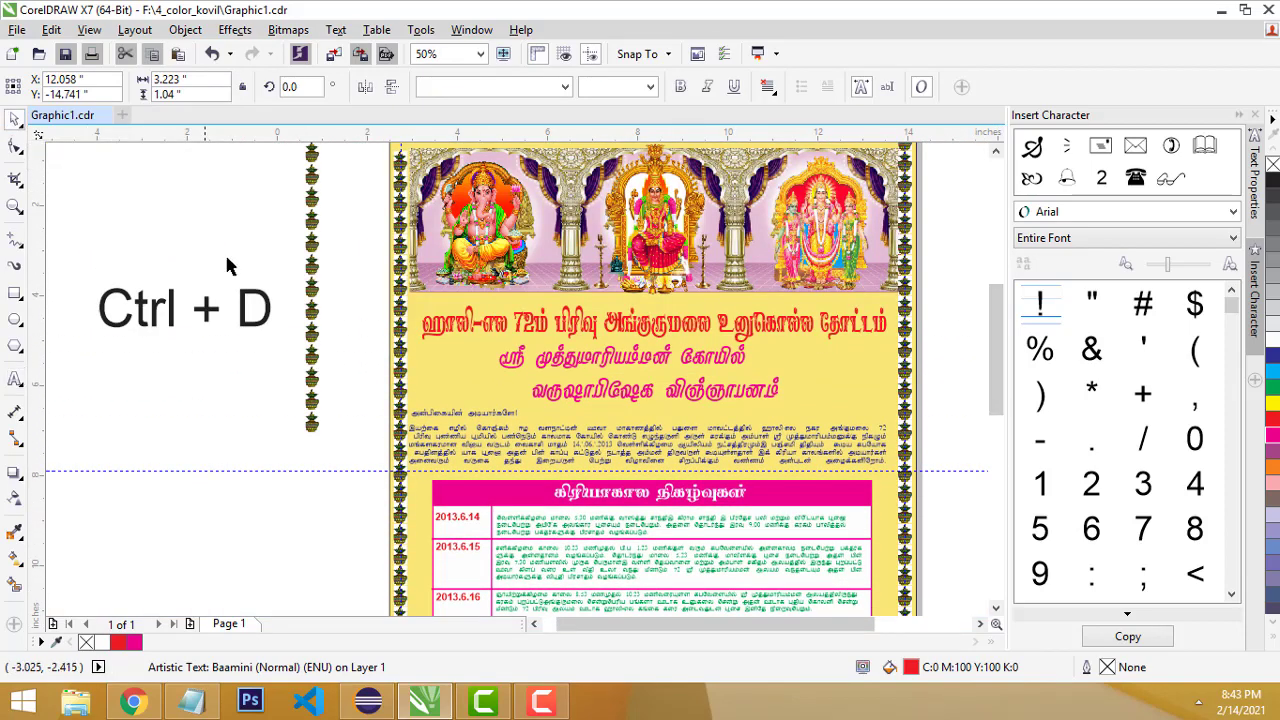
{"action": "left_click_drag", "start_coordinate": [337, 472], "coordinate": [83, 204]}
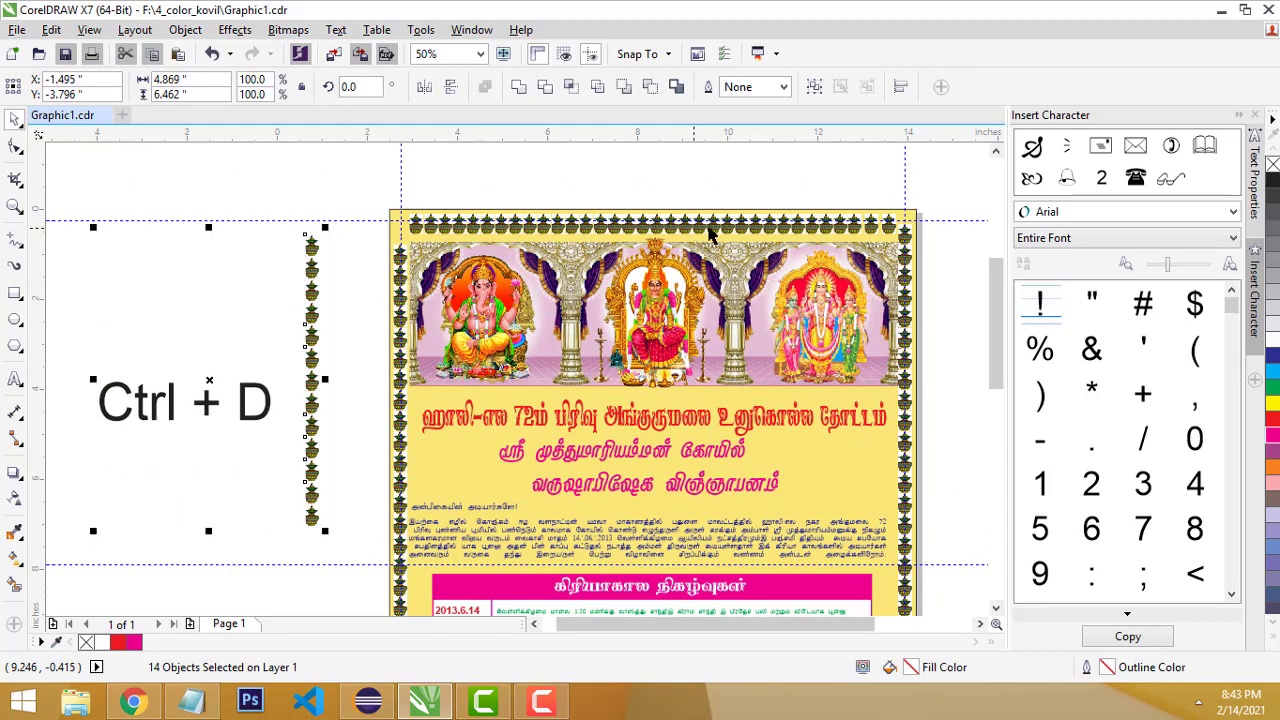
{"action": "key", "text": "Delete"}
Look through the available fonts for the red title, and review the magenta subtitle's font against the whole poster.
{"action": "left_click", "coordinate": [753, 424]}
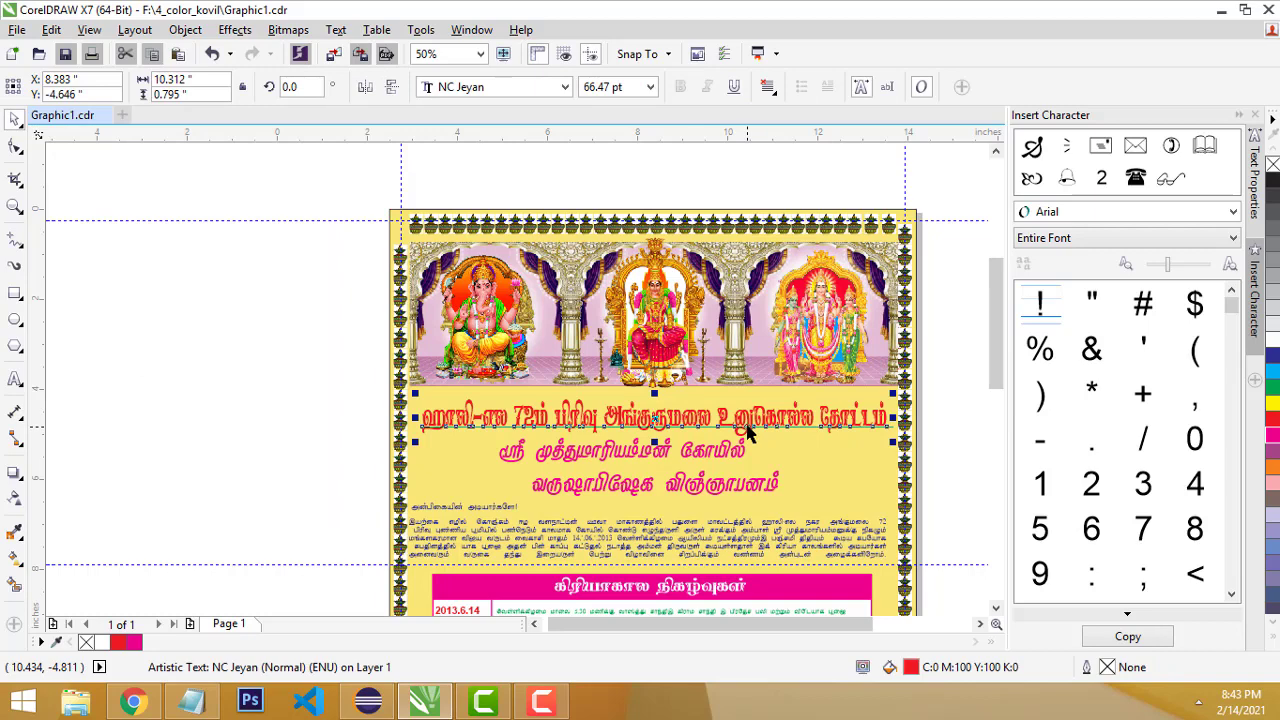
{"action": "left_click", "coordinate": [538, 88]}
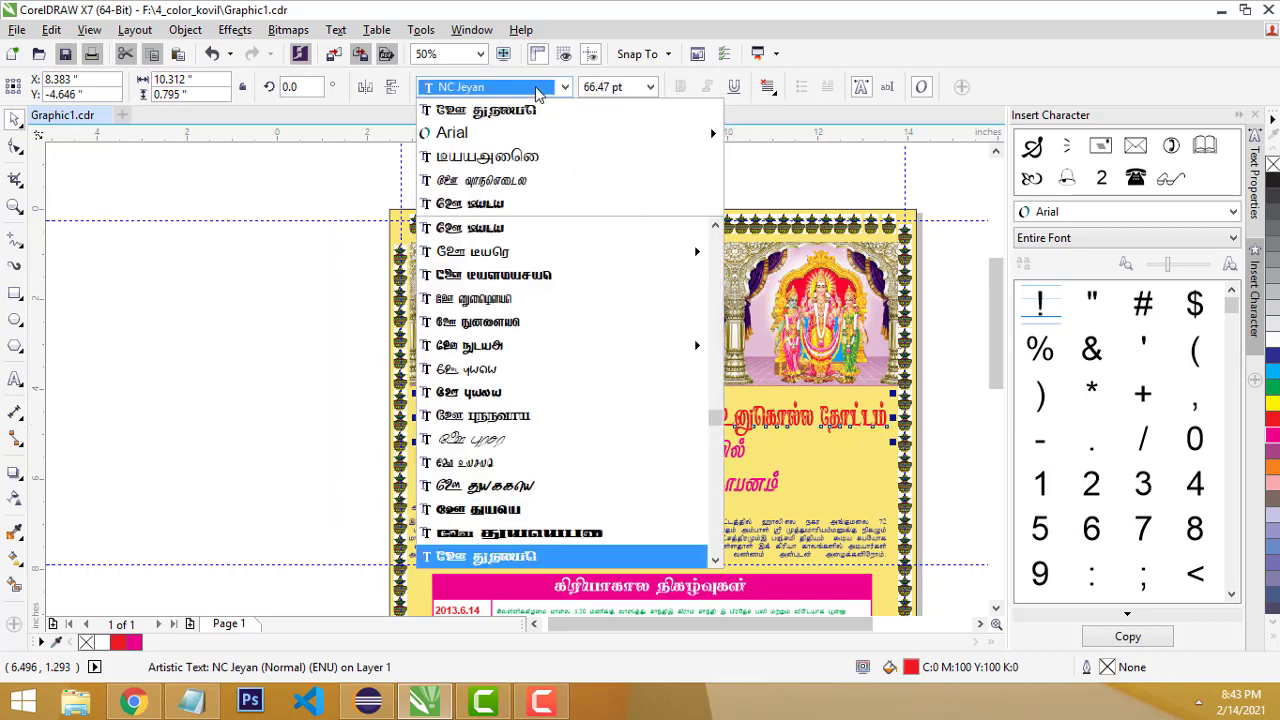
{"action": "left_click", "coordinate": [538, 88]}
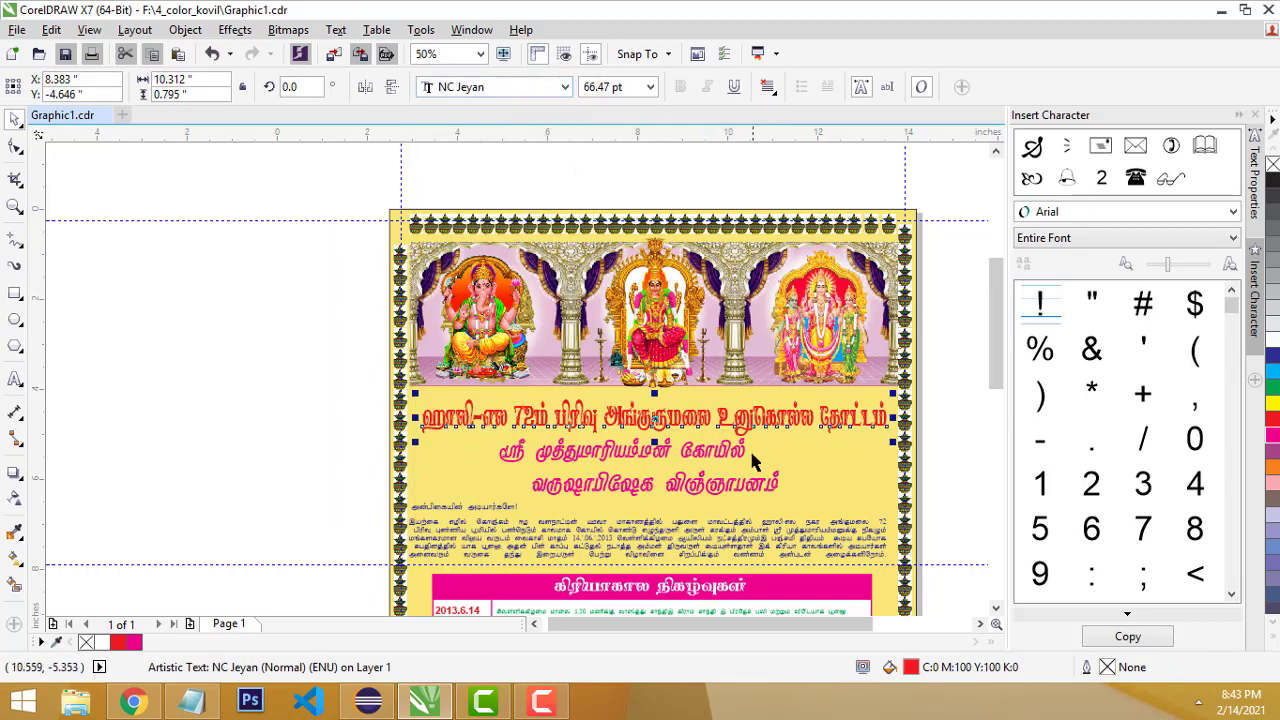
{"action": "scroll", "coordinate": [756, 462], "scroll_direction": "up", "scroll_amount": 2}
{"action": "left_click", "coordinate": [625, 470]}
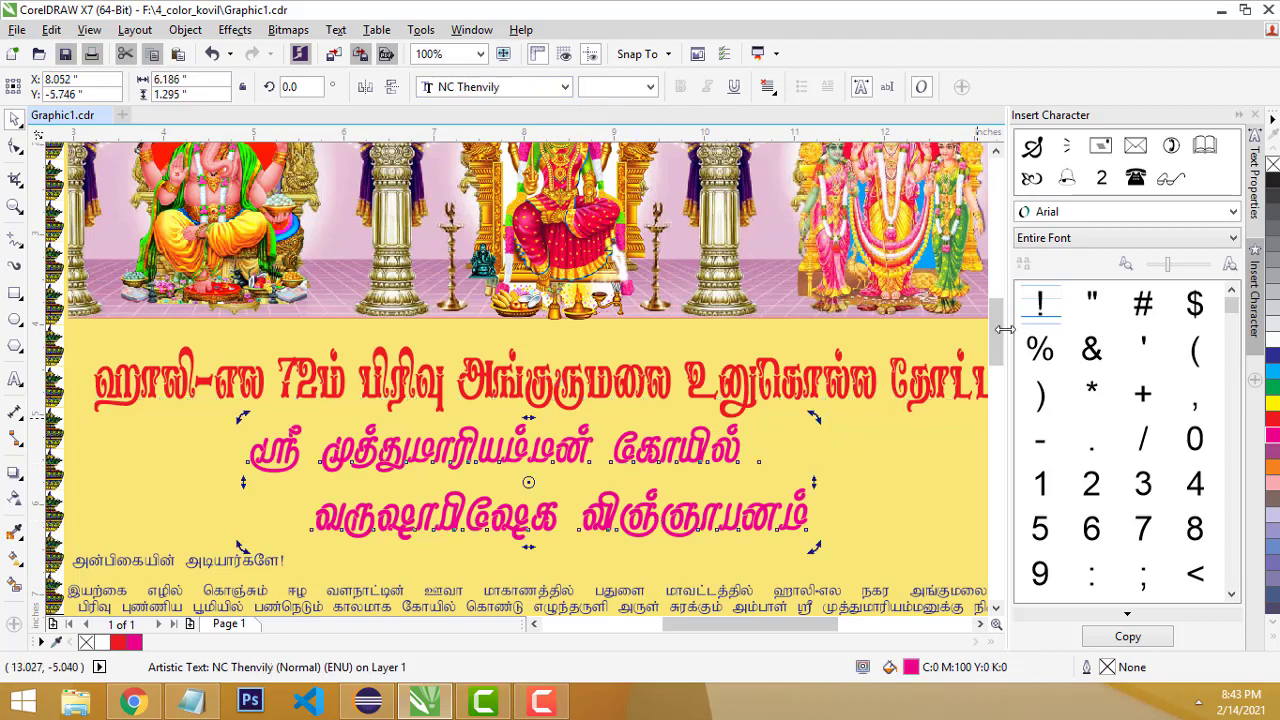
{"action": "left_click", "coordinate": [657, 524]}
{"action": "scroll", "coordinate": [725, 465], "scroll_direction": "down", "scroll_amount": 3}
{"action": "scroll", "coordinate": [725, 465], "scroll_direction": "down", "scroll_amount": 2}
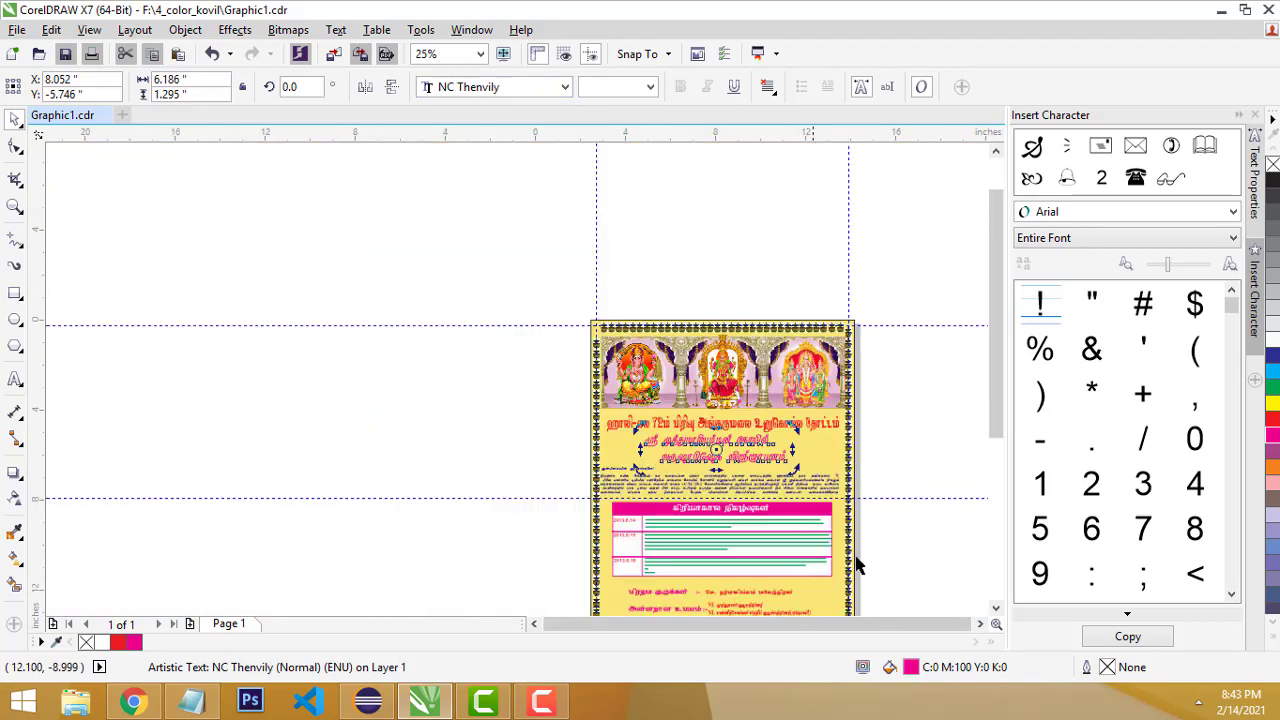
Select the grouped deity banner and examine its pillars, three deity images and fit inside the pot border.
{"action": "scroll", "coordinate": [872, 498], "scroll_direction": "up", "scroll_amount": 1}
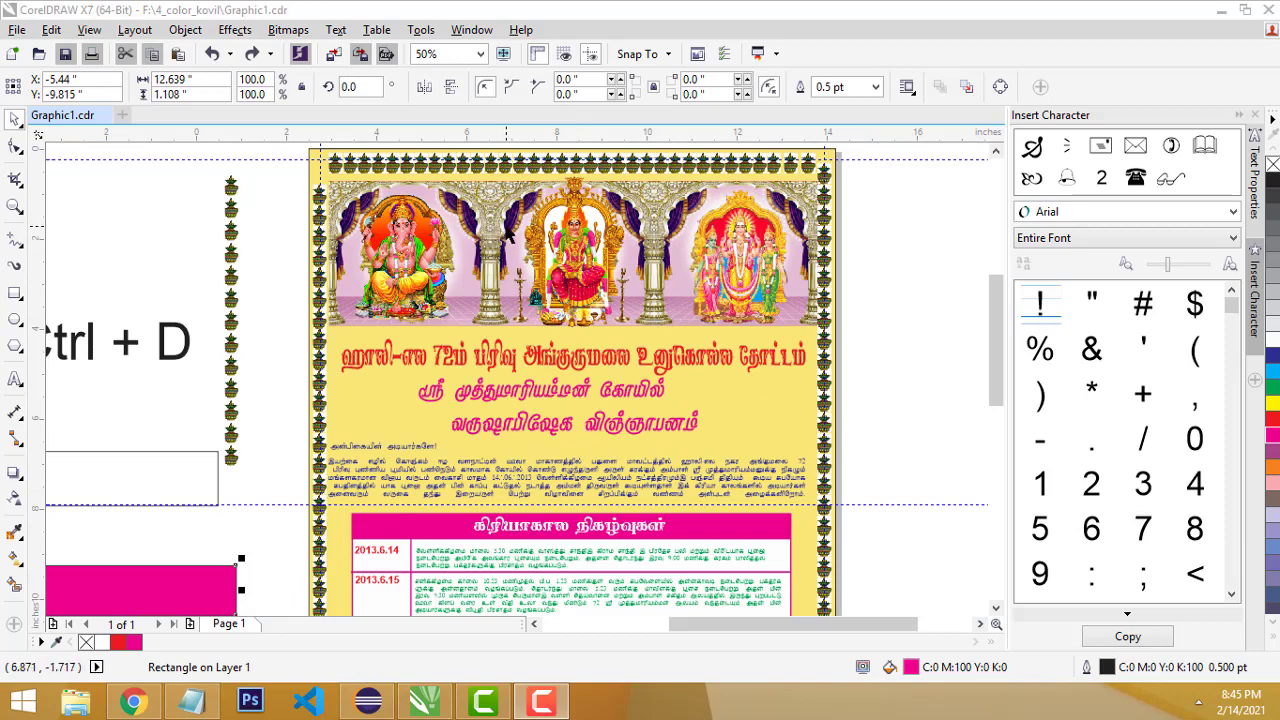
{"action": "left_click", "coordinate": [475, 208]}
{"action": "scroll", "coordinate": [475, 208], "scroll_direction": "up", "scroll_amount": 1}
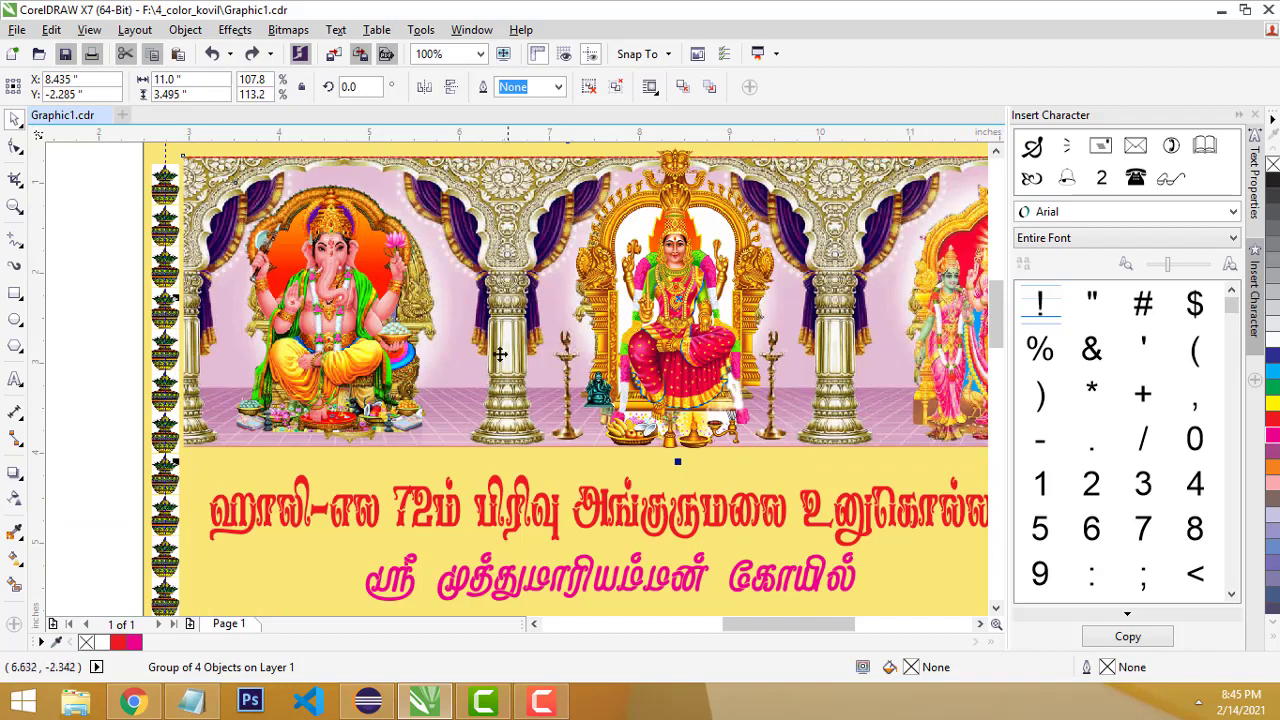
{"action": "scroll", "coordinate": [773, 333], "scroll_direction": "up", "scroll_amount": 1}
{"action": "scroll", "coordinate": [529, 367], "scroll_direction": "down", "scroll_amount": 1}
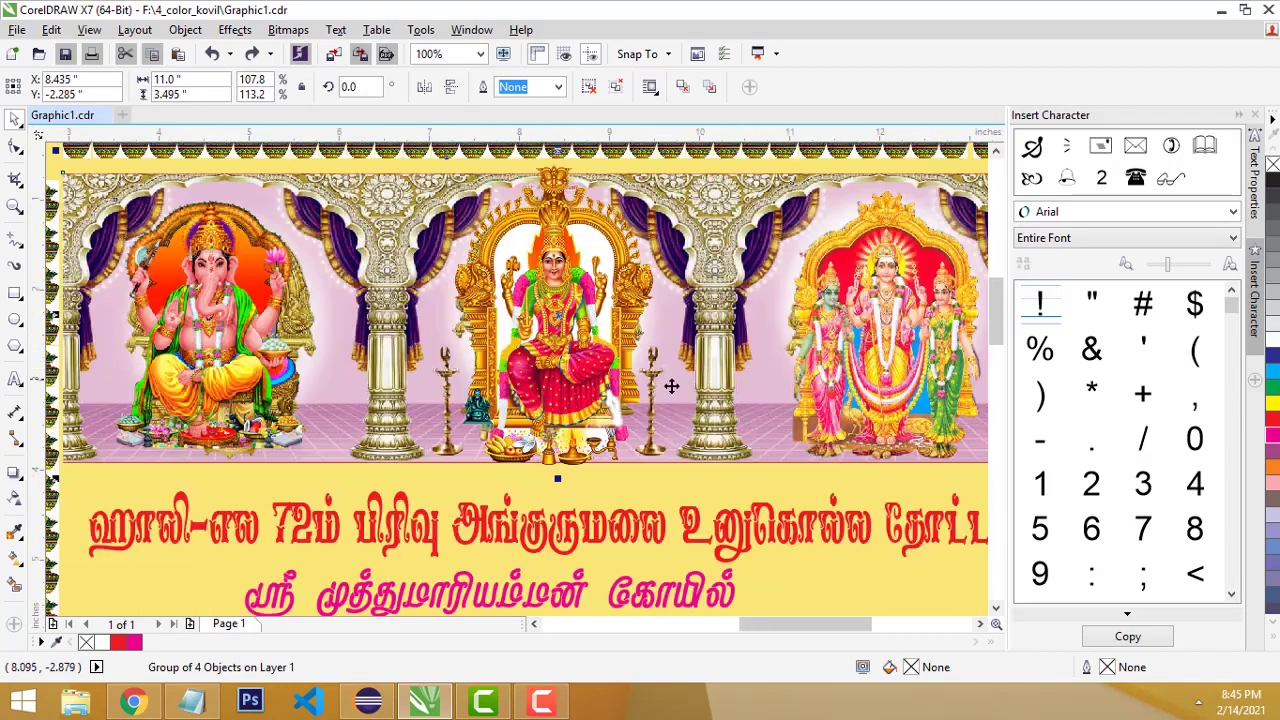
{"action": "scroll", "coordinate": [806, 355], "scroll_direction": "down", "scroll_amount": 1}
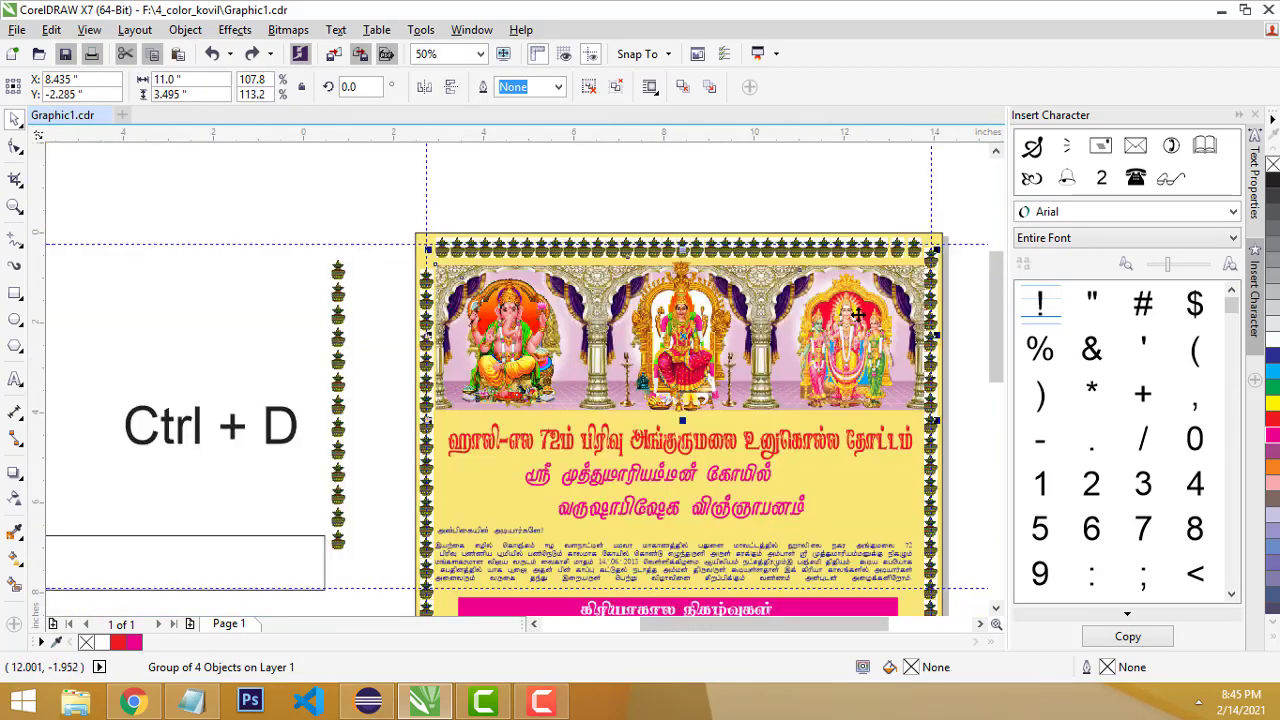
{"action": "scroll", "coordinate": [858, 315], "scroll_direction": "up", "scroll_amount": 2}
{"action": "scroll", "coordinate": [858, 315], "scroll_direction": "down", "scroll_amount": 1}
{"action": "scroll", "coordinate": [825, 627], "scroll_direction": "right", "scroll_amount": 2}
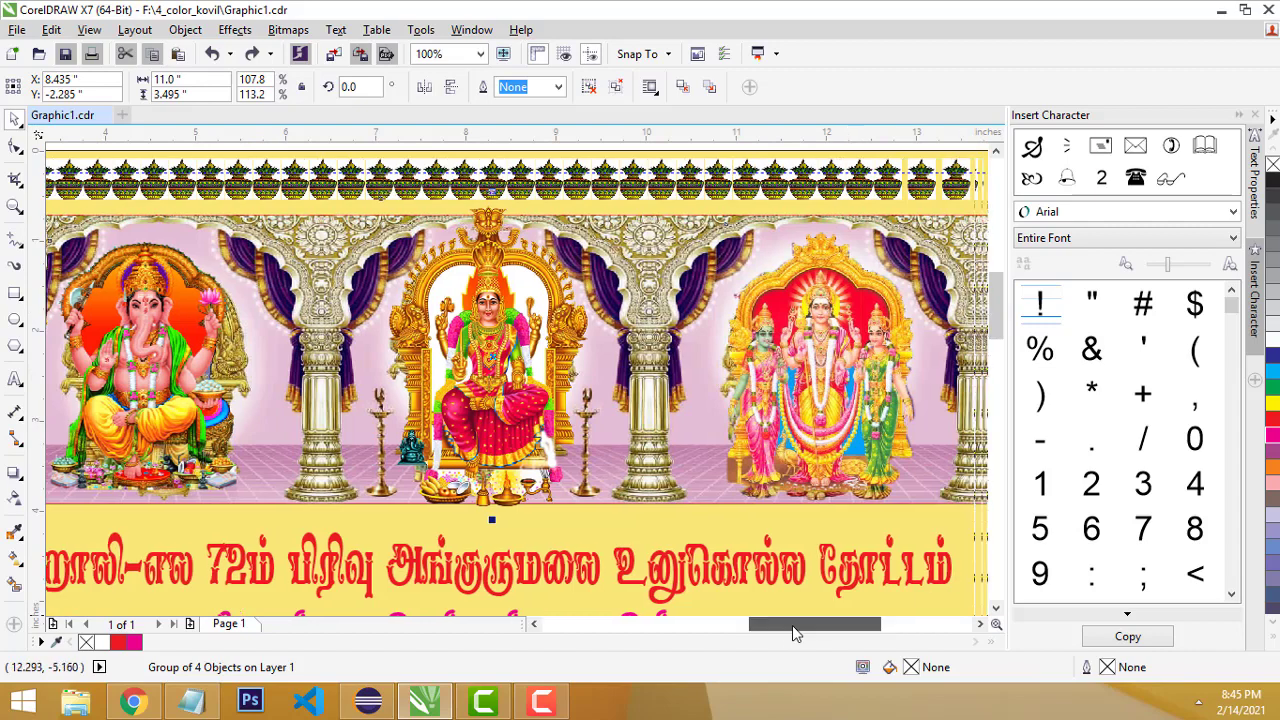
{"action": "scroll", "coordinate": [800, 631], "scroll_direction": "left", "scroll_amount": 2}
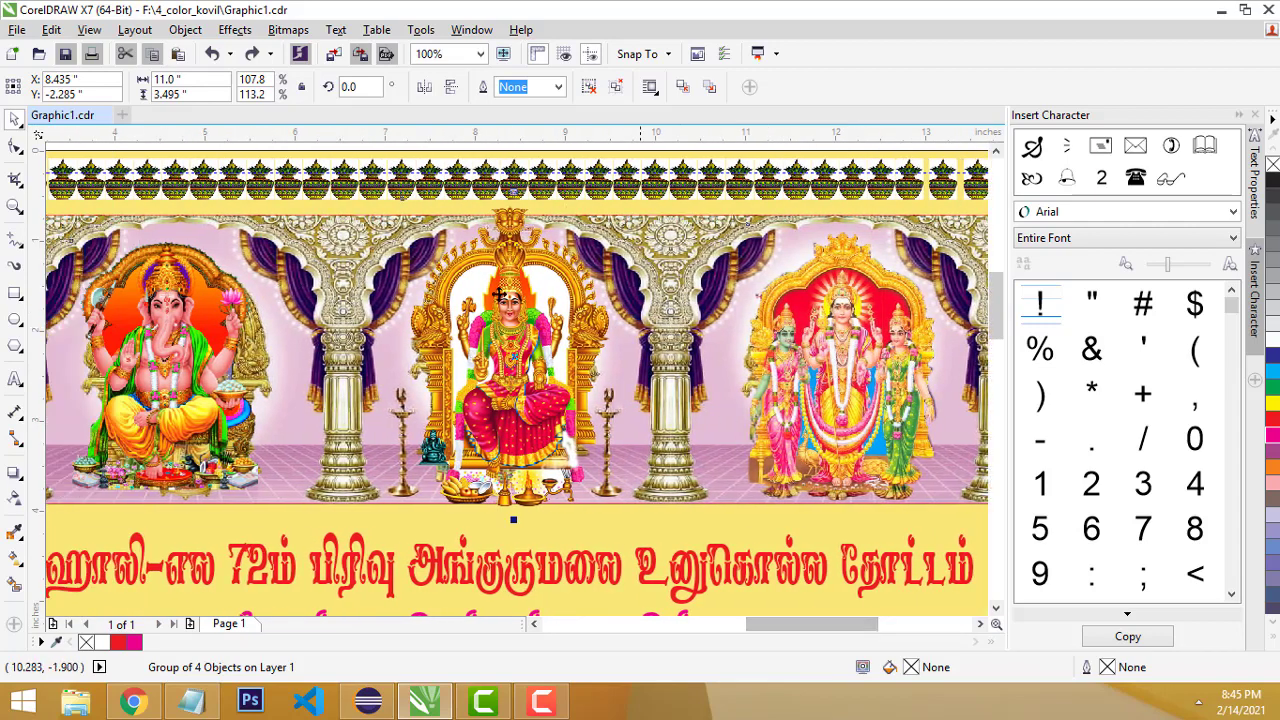
{"action": "scroll", "coordinate": [567, 367], "scroll_direction": "down", "scroll_amount": 1}
{"action": "scroll", "coordinate": [306, 374], "scroll_direction": "up", "scroll_amount": 1}
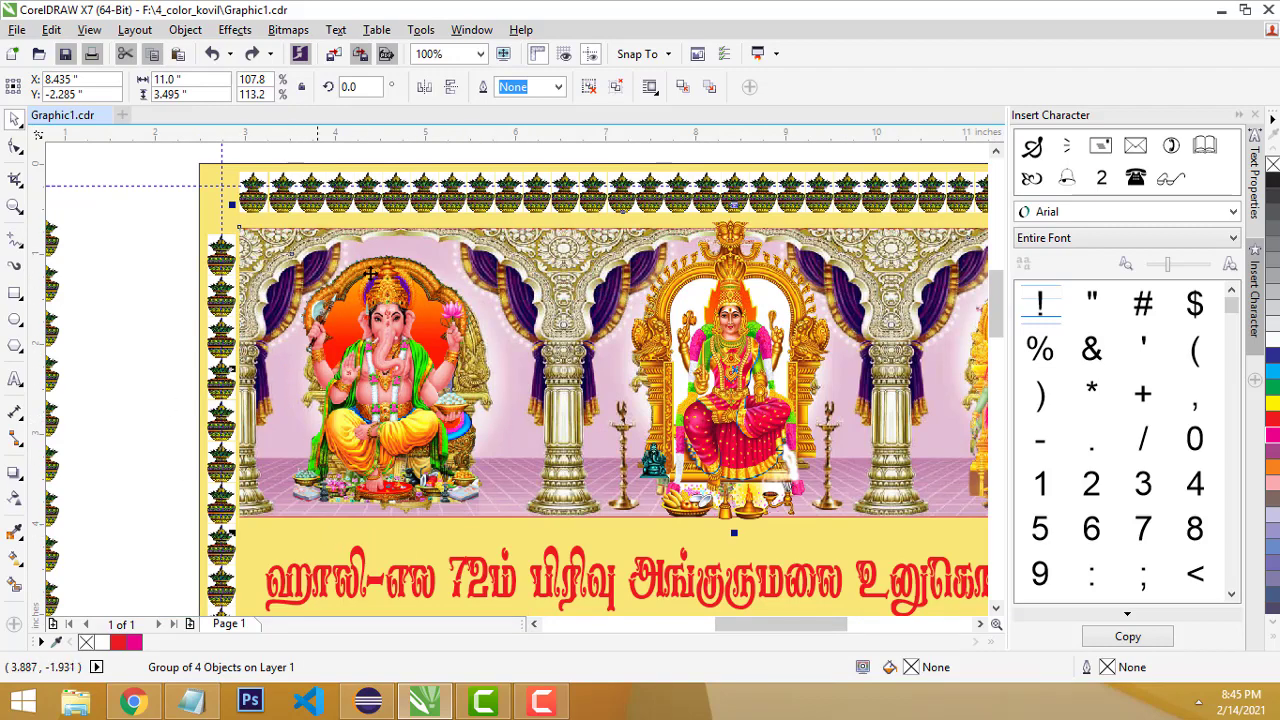
Try shifting the deity banner sideways across the pot border, restore its position, and view its opposite end.
{"action": "key", "text": "ctrl+z"}
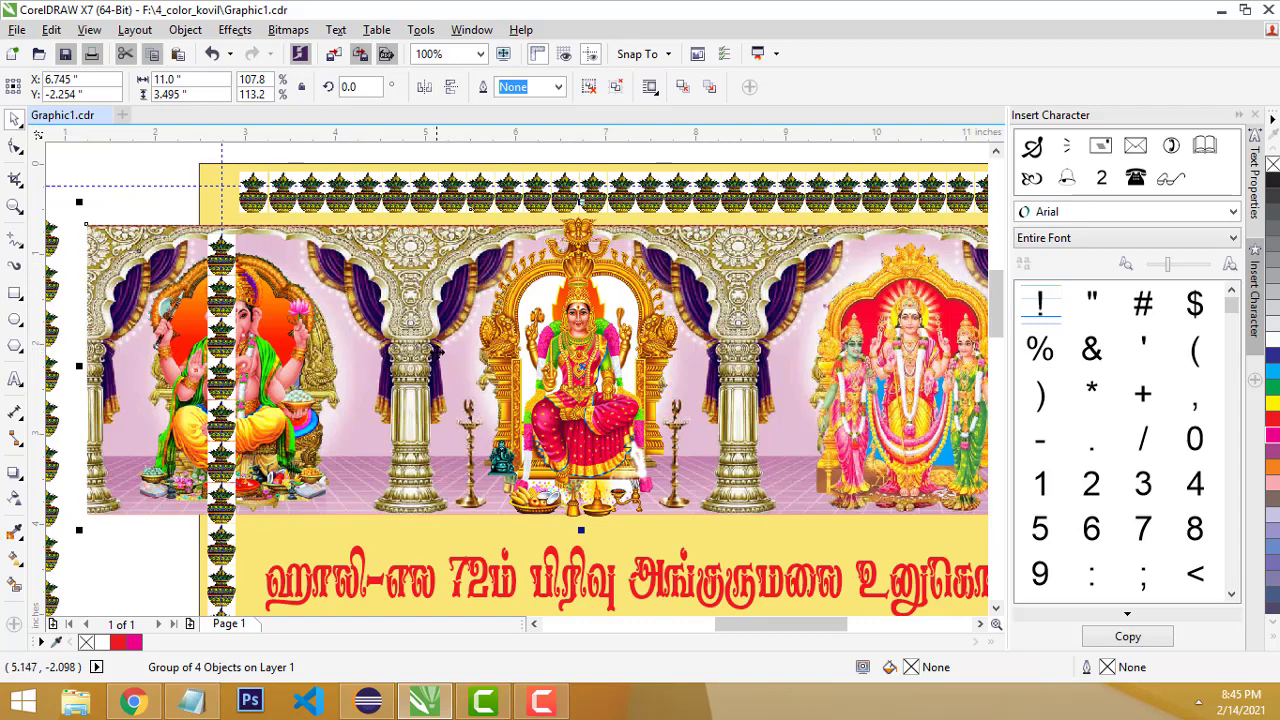
{"action": "key", "text": "ctrl+shift+z"}
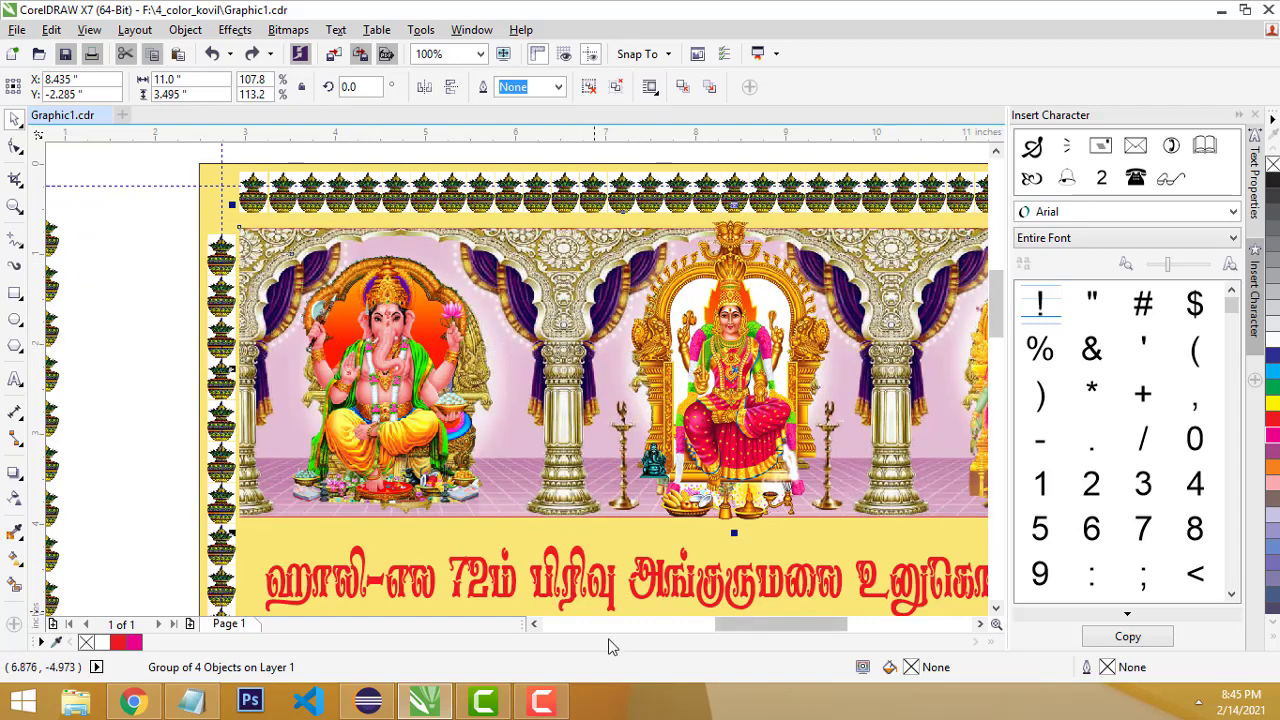
{"action": "left_click_drag", "start_coordinate": [759, 625], "coordinate": [802, 604]}
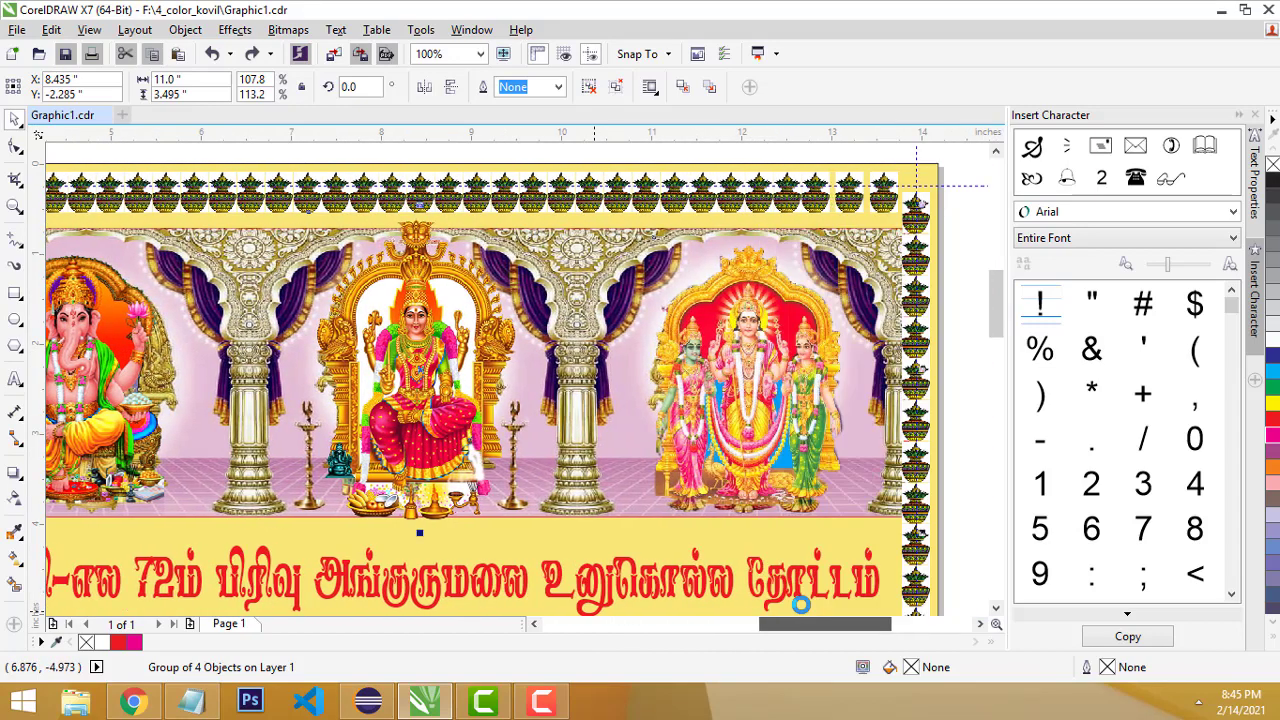
Review the finished poster from the deity banner and titles to the schedule block, closing texts and lower pot border.
{"action": "scroll", "coordinate": [858, 350], "scroll_direction": "down", "scroll_amount": 2}
{"action": "key", "text": "ctrl+d"}
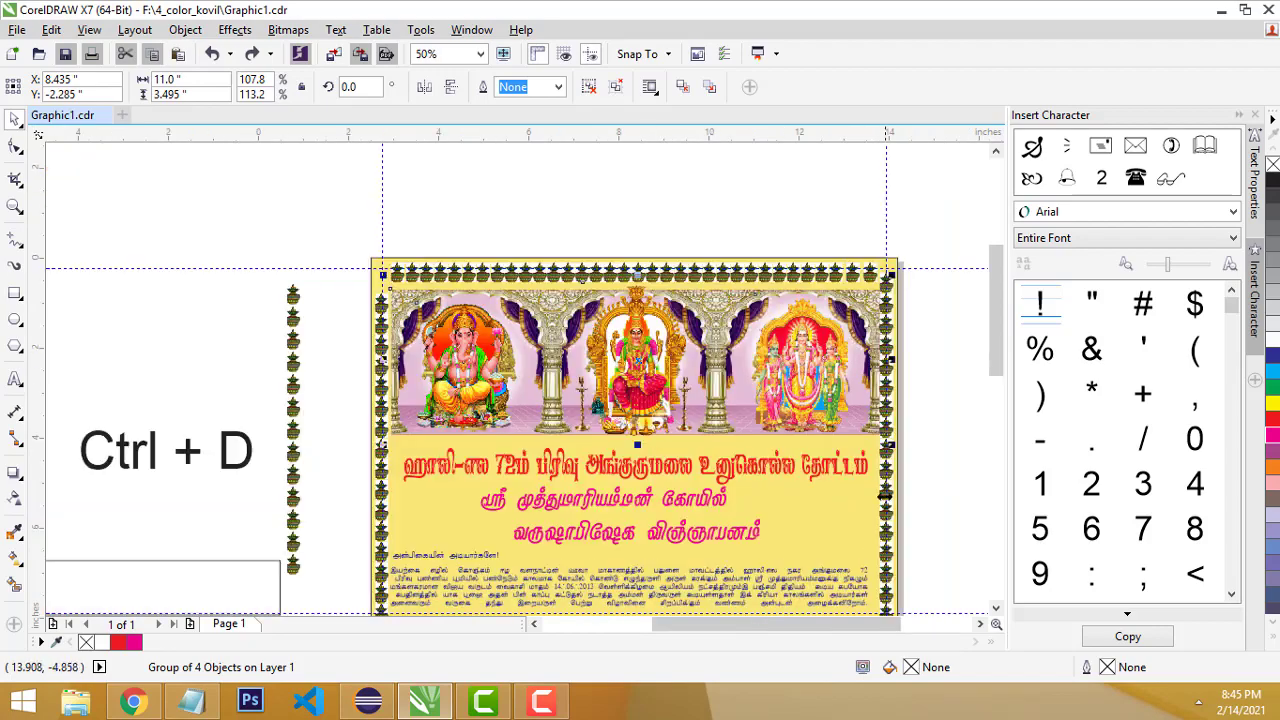
{"action": "scroll", "coordinate": [910, 455], "scroll_direction": "up", "scroll_amount": 2}
{"action": "scroll", "coordinate": [845, 397], "scroll_direction": "down", "scroll_amount": 1}
{"action": "scroll", "coordinate": [845, 397], "scroll_direction": "up", "scroll_amount": 1}
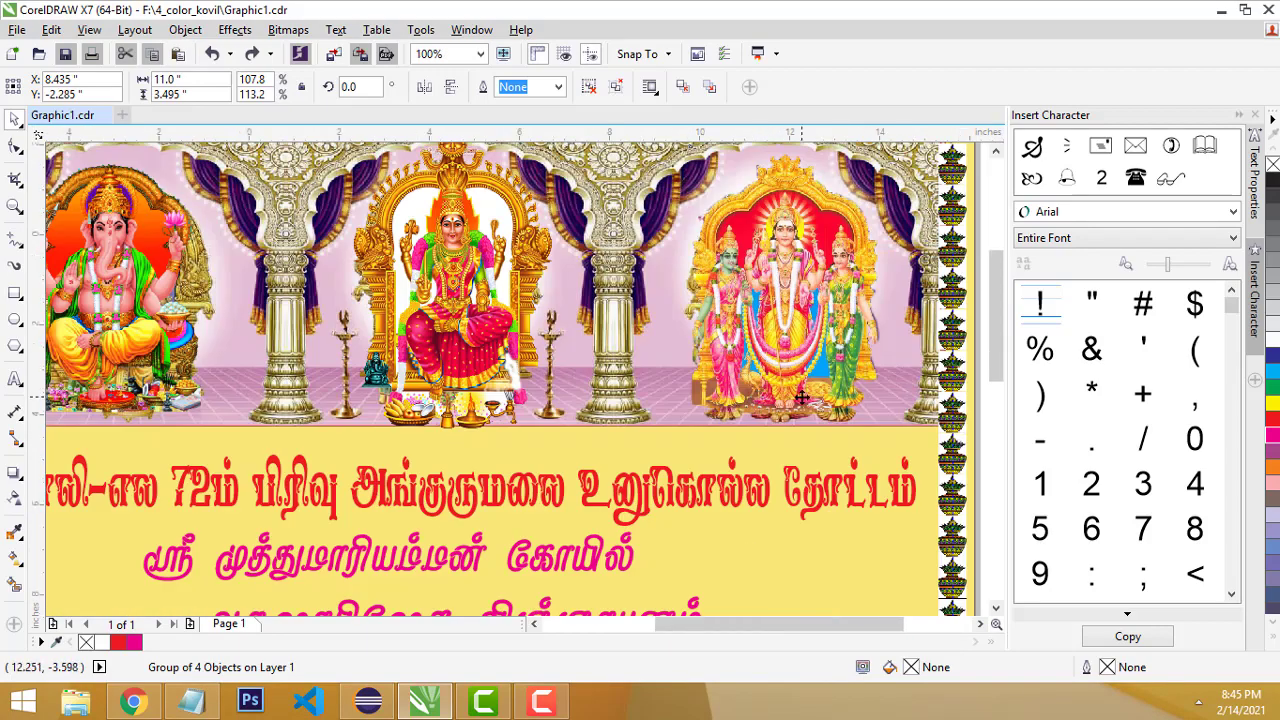
{"action": "scroll", "coordinate": [947, 329], "scroll_direction": "down", "scroll_amount": 1}
{"action": "left_click_drag", "start_coordinate": [995, 330], "coordinate": [963, 437]}
{"action": "scroll", "coordinate": [592, 352], "scroll_direction": "up", "scroll_amount": 1}
{"action": "scroll", "coordinate": [592, 352], "scroll_direction": "down", "scroll_amount": 1}
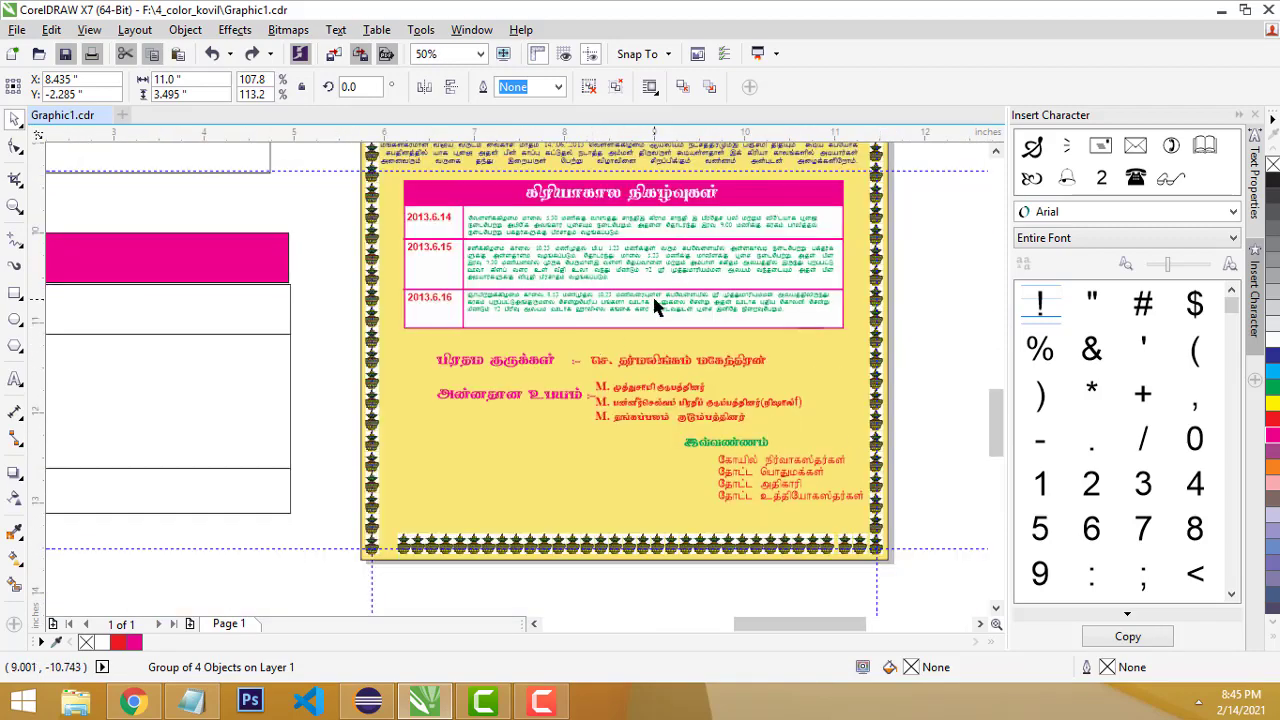
{"action": "scroll", "coordinate": [654, 300], "scroll_direction": "up", "scroll_amount": 1}
{"action": "scroll", "coordinate": [654, 300], "scroll_direction": "down", "scroll_amount": 1}
{"action": "left_click_drag", "start_coordinate": [988, 423], "coordinate": [1000, 320]}
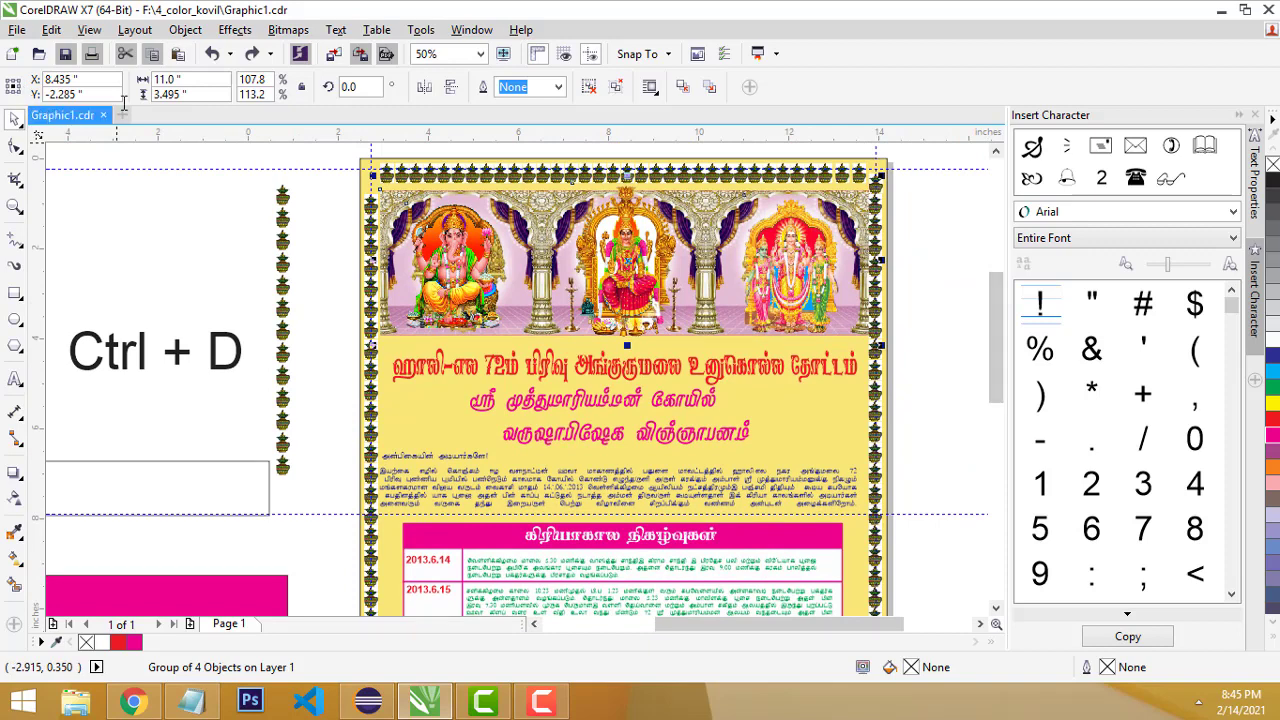
Select the poster's yellow background rectangle.
{"action": "left_click", "coordinate": [355, 158]}
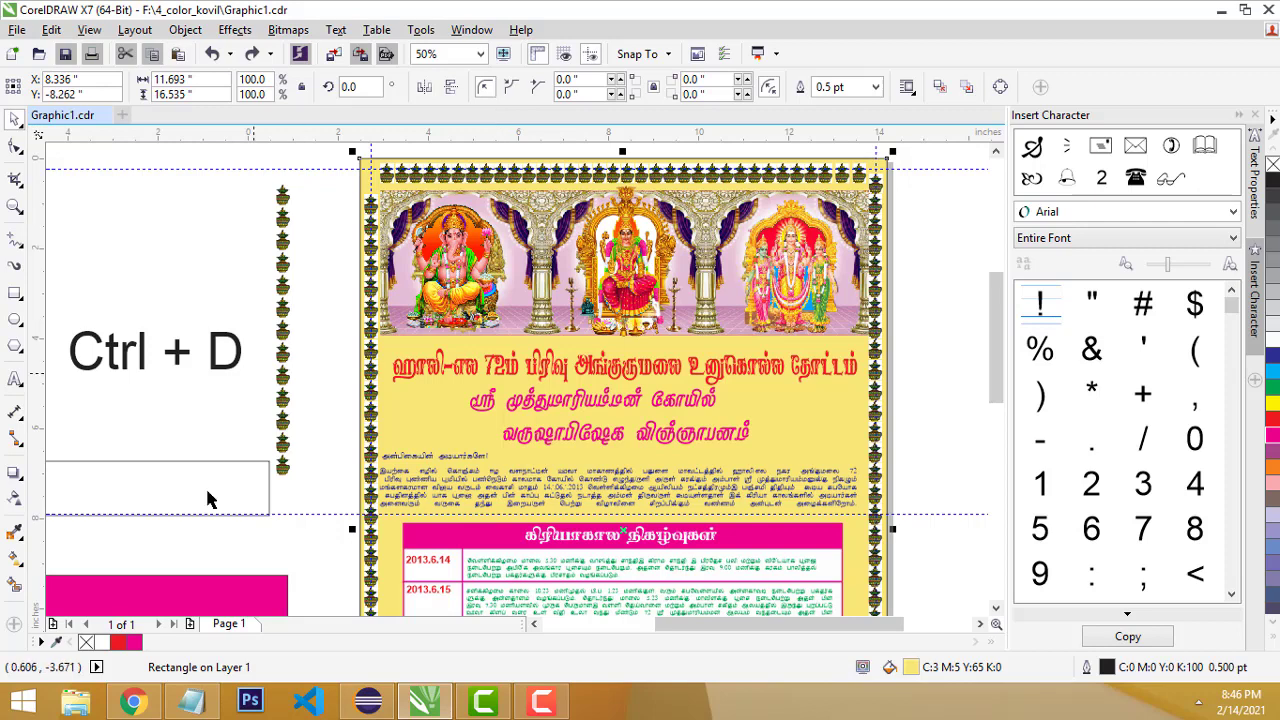
{"action": "mouse_move", "coordinate": [533, 705]}
{"action": "left_click", "coordinate": [533, 628]}
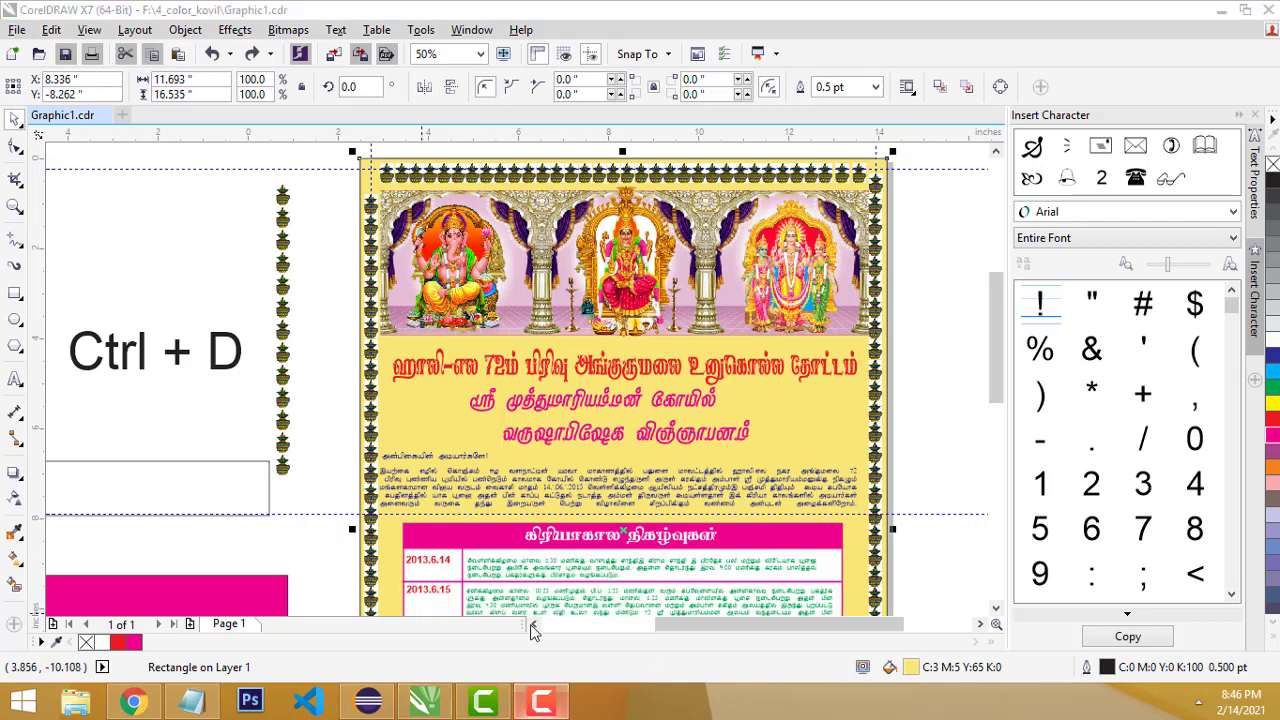